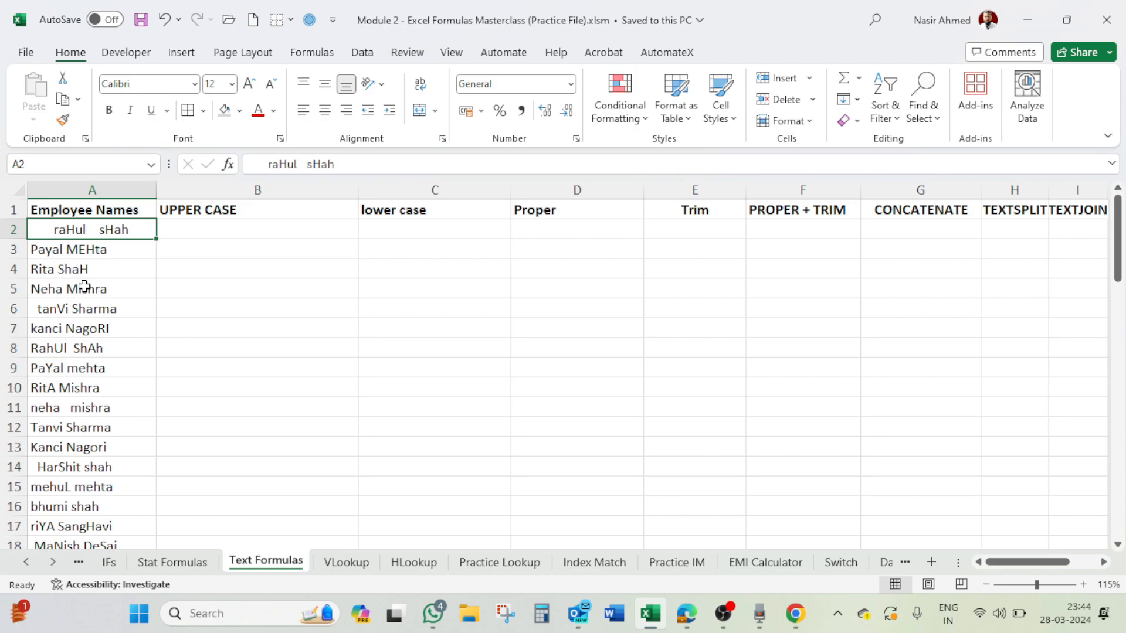
Enter the formula =UPPER(A2) in B2 to convert the first employee name to upper case
left_click(240, 230)
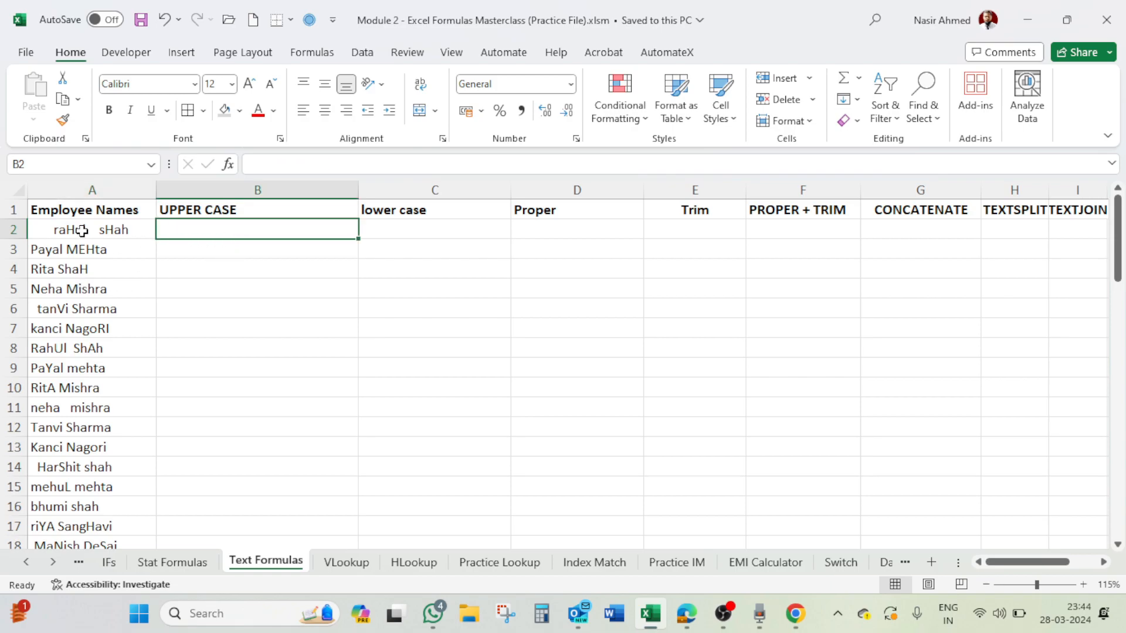
left_click(86, 229)
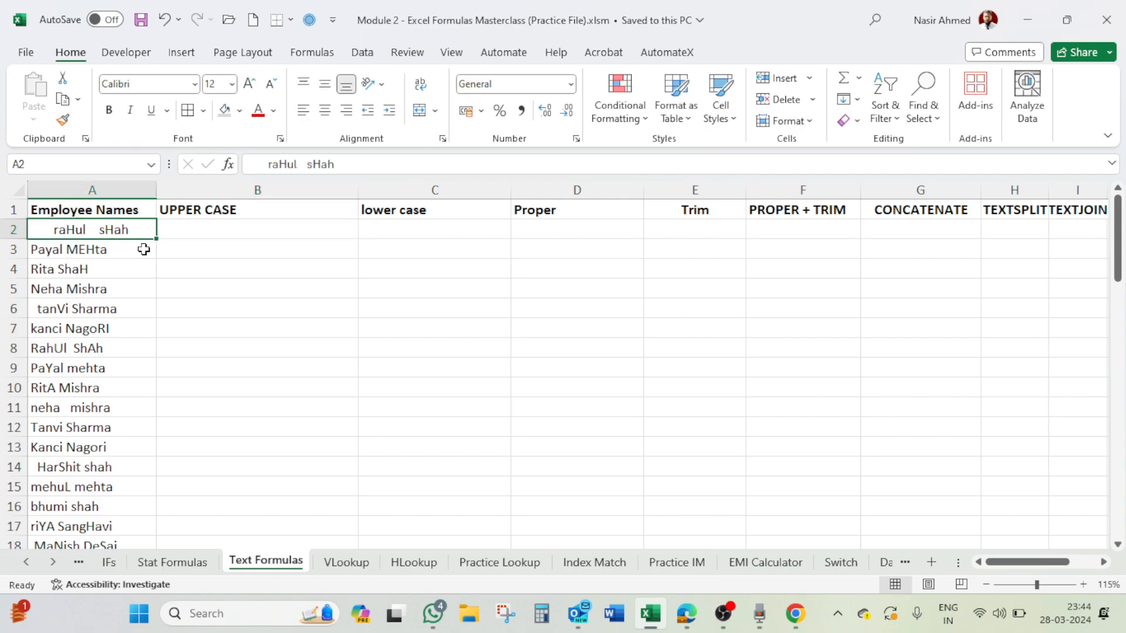
left_click(185, 230)
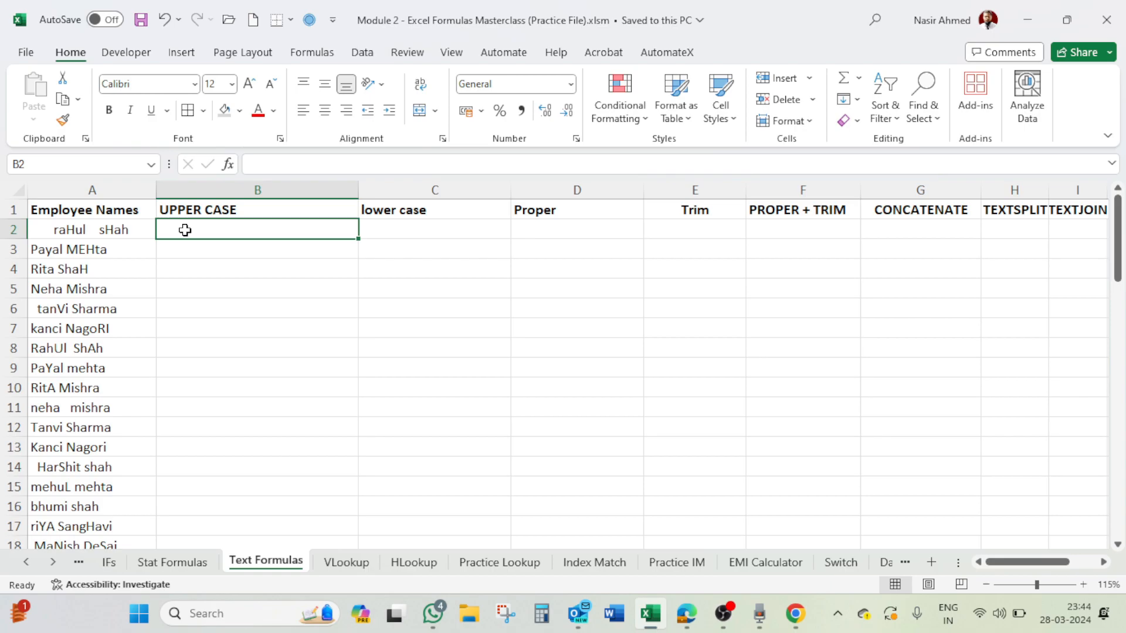
type("=upper")
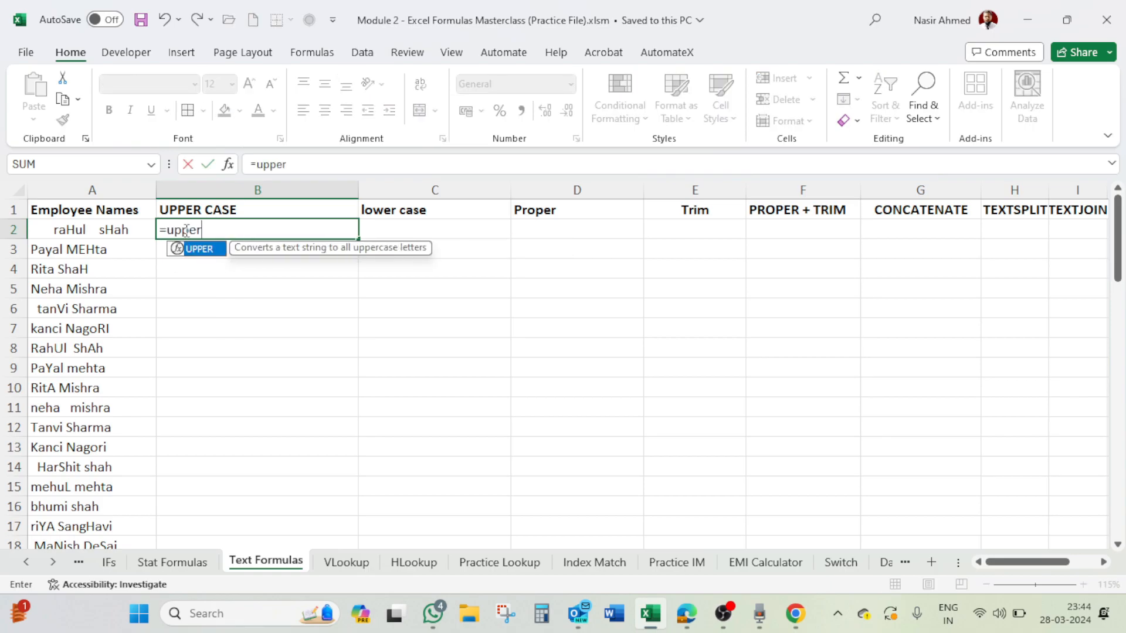
key("Tab")
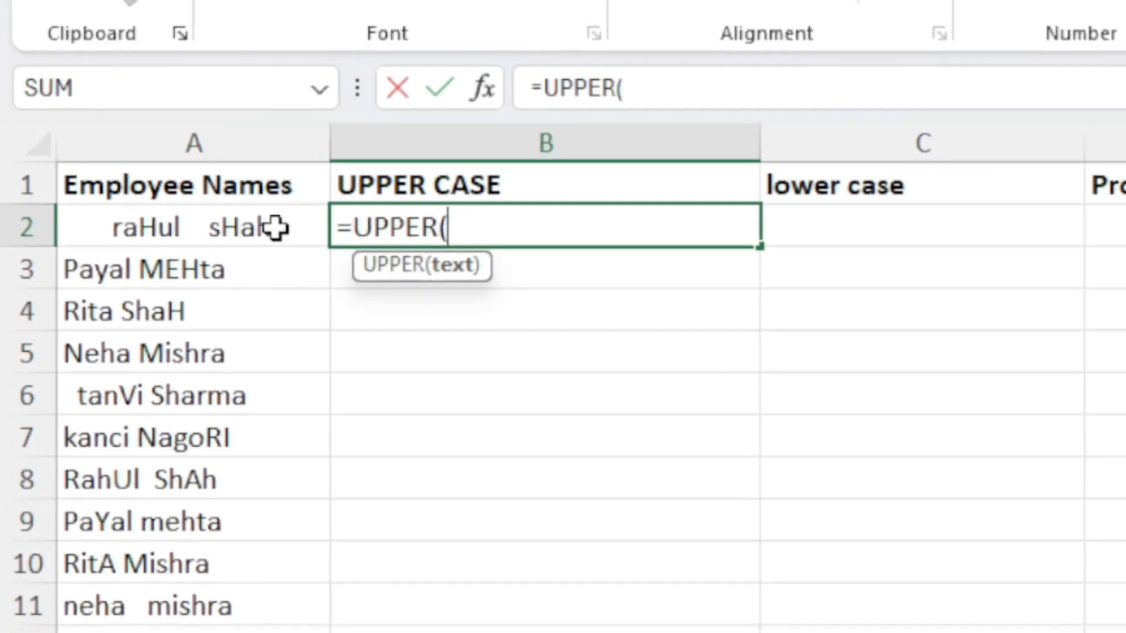
left_click(130, 230)
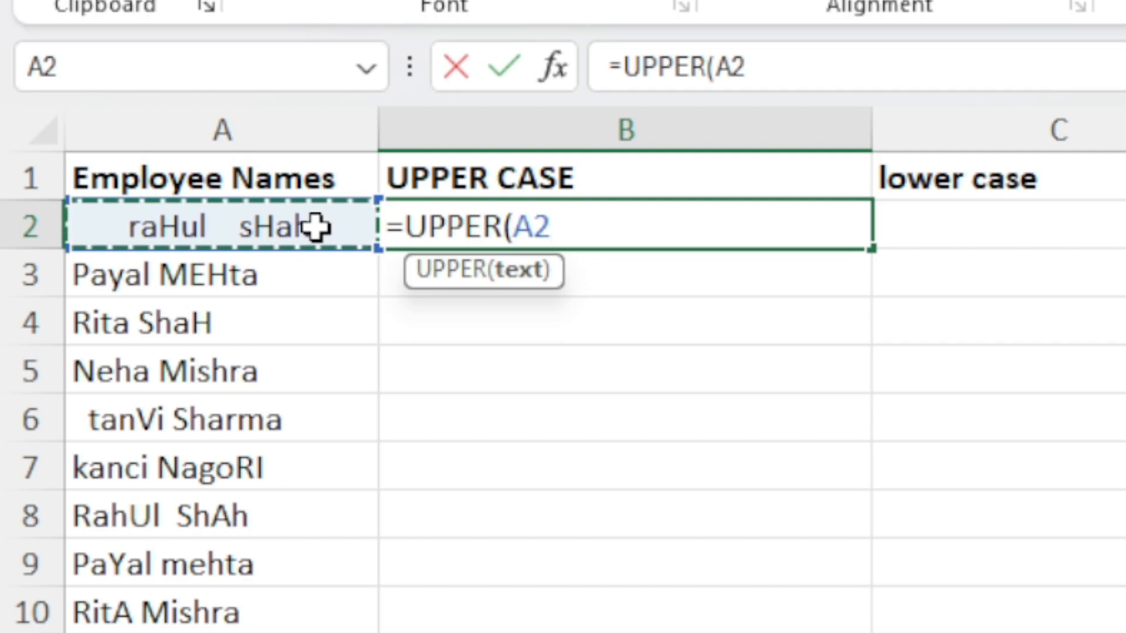
type(")")
key("Return")
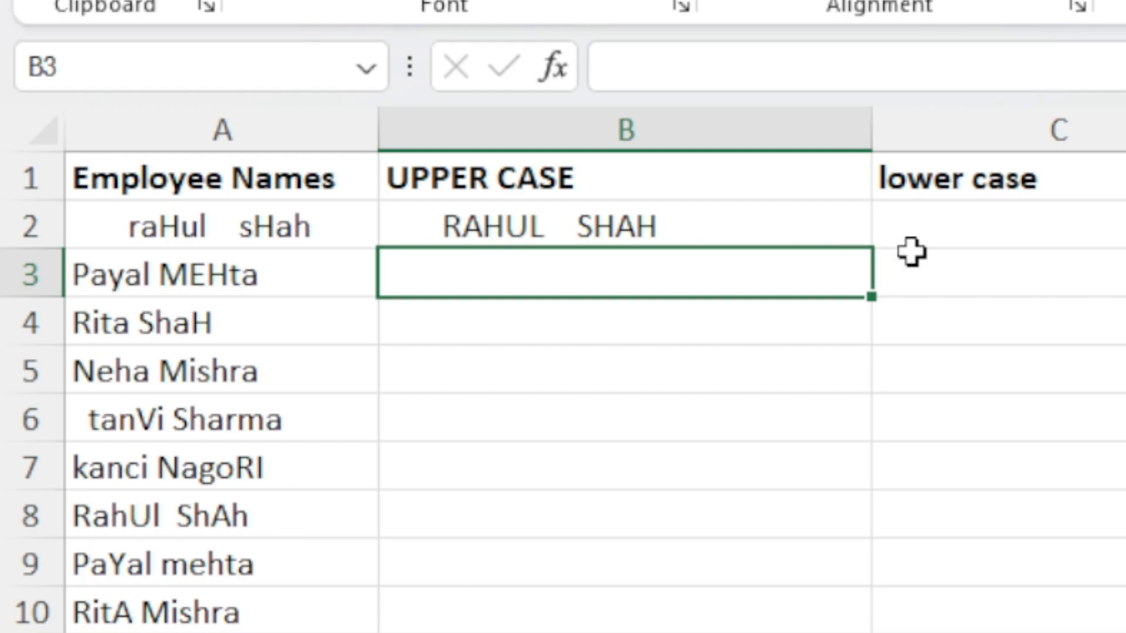
Fill the UPPER formula down column B for the whole list of employee names
left_click(857, 227)
double_click(868, 249)
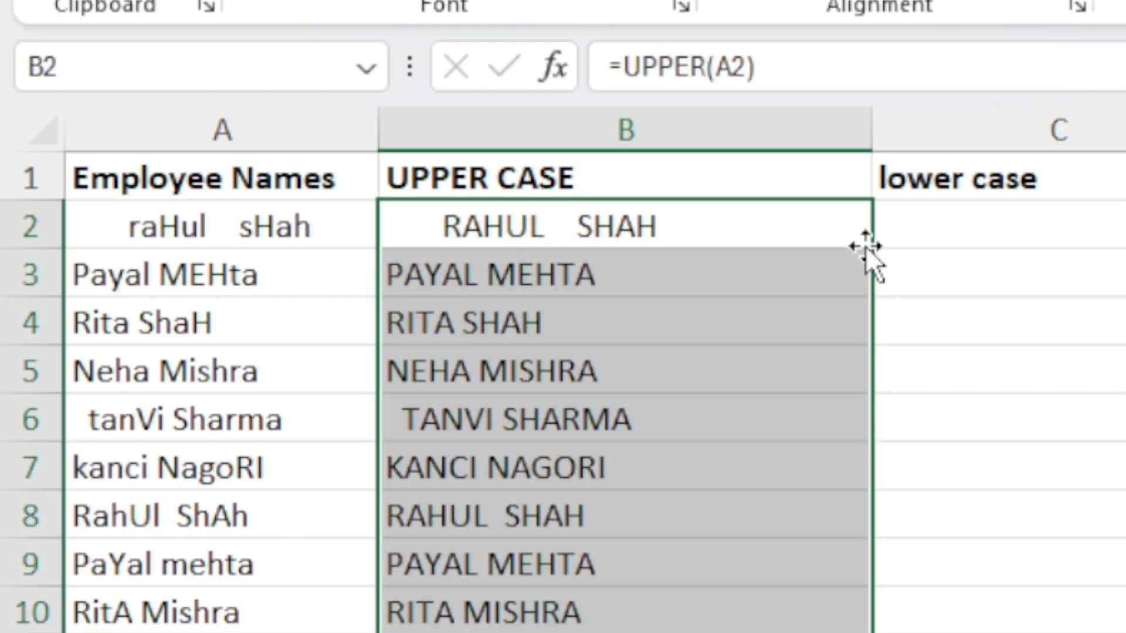
scroll(656, 523, "down", 7)
scroll(656, 539, "up", 6)
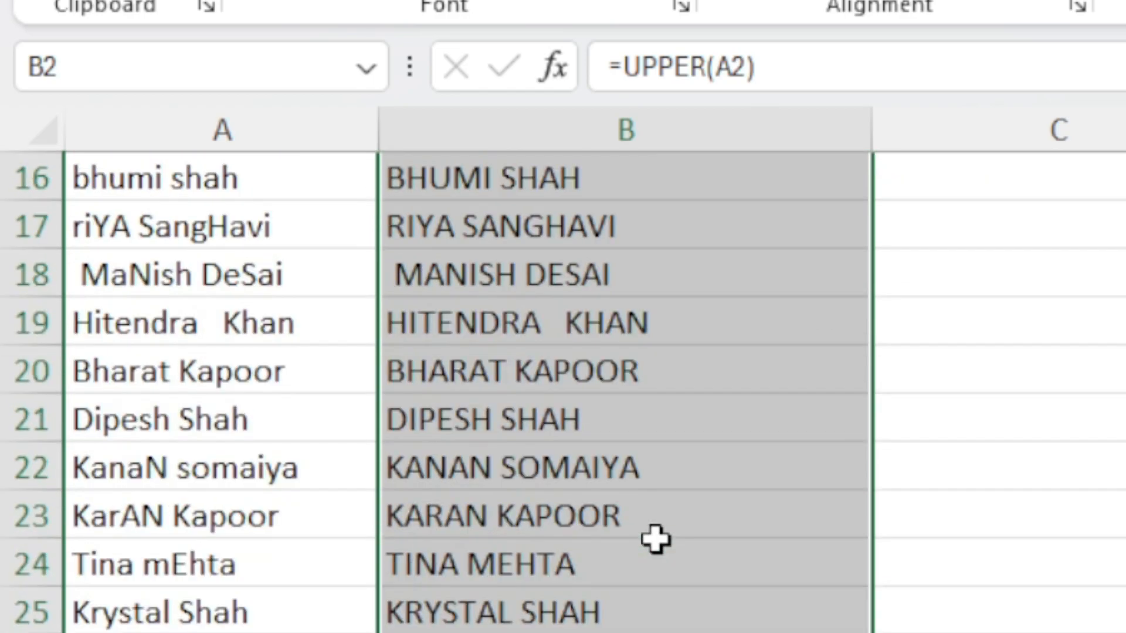
scroll(656, 539, "up", 1)
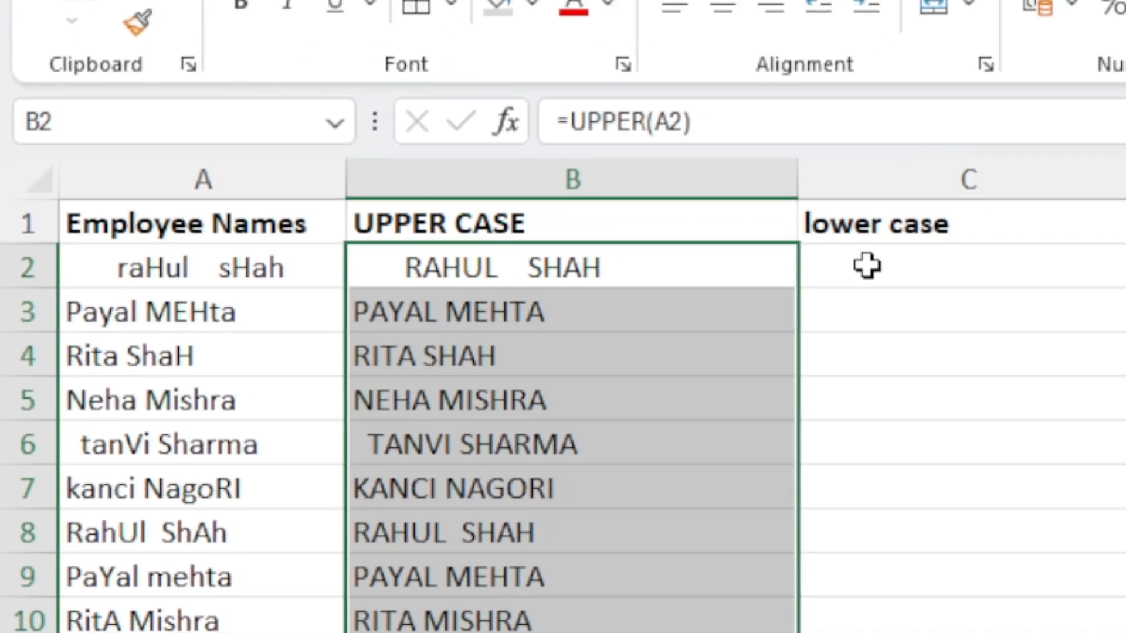
Enter the formula =LOWER(A2) in C2 to convert the first employee name to lower case
left_click(866, 265)
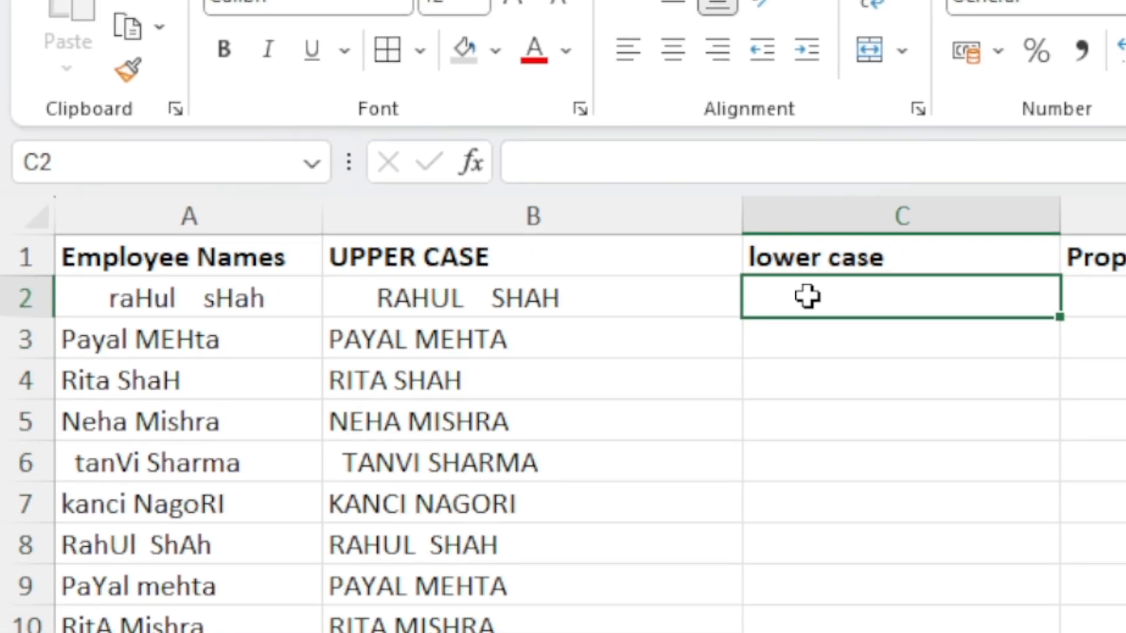
type("=")
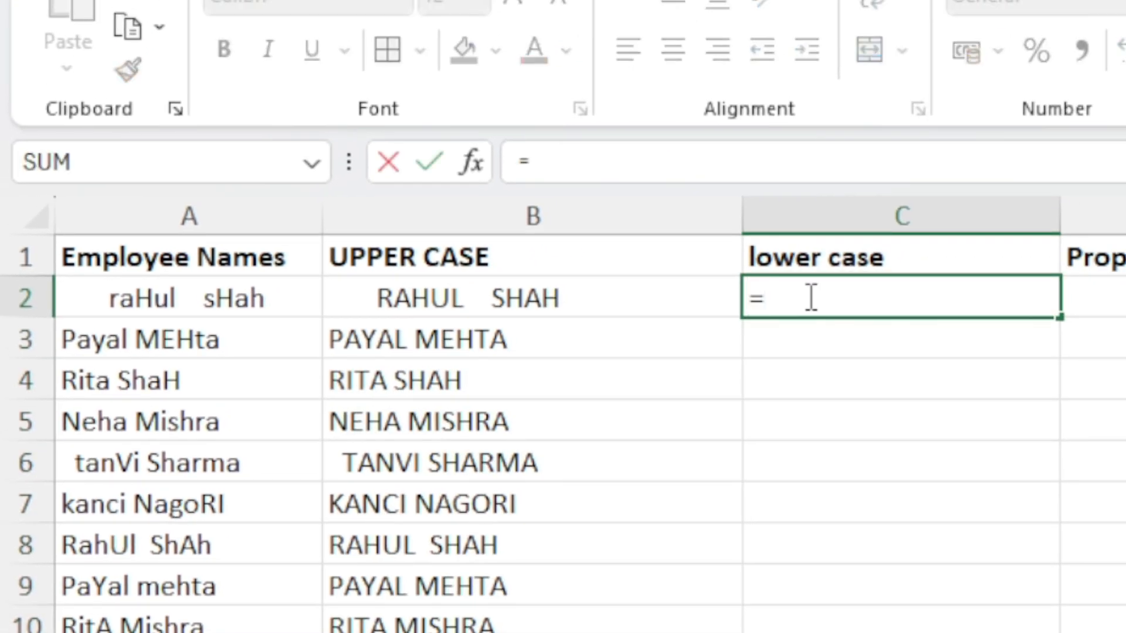
type("lower")
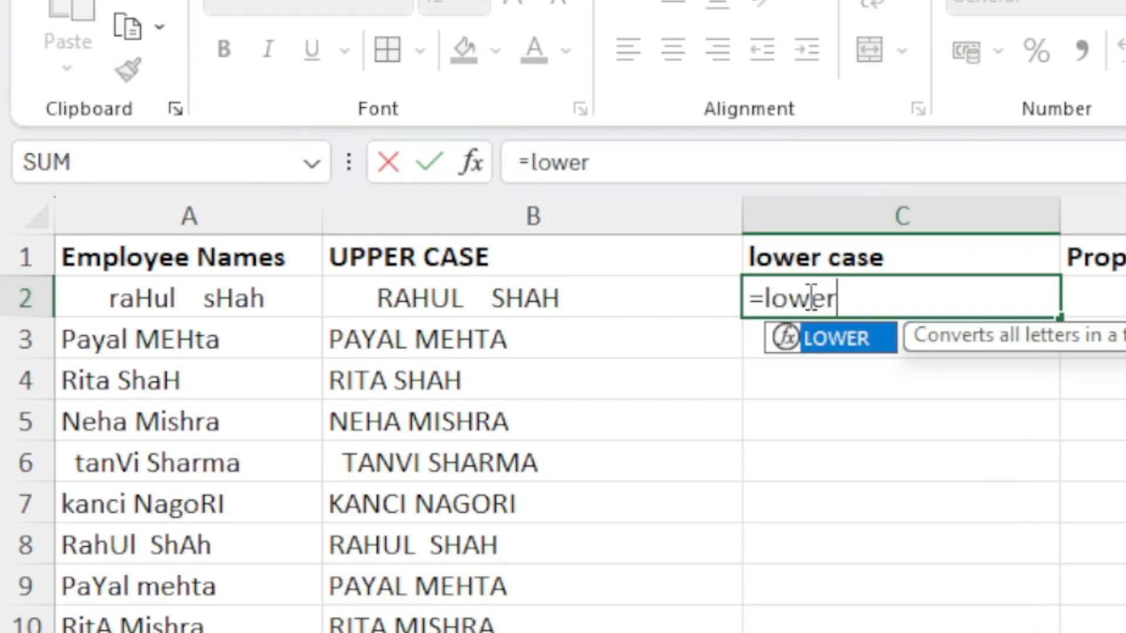
key("Tab")
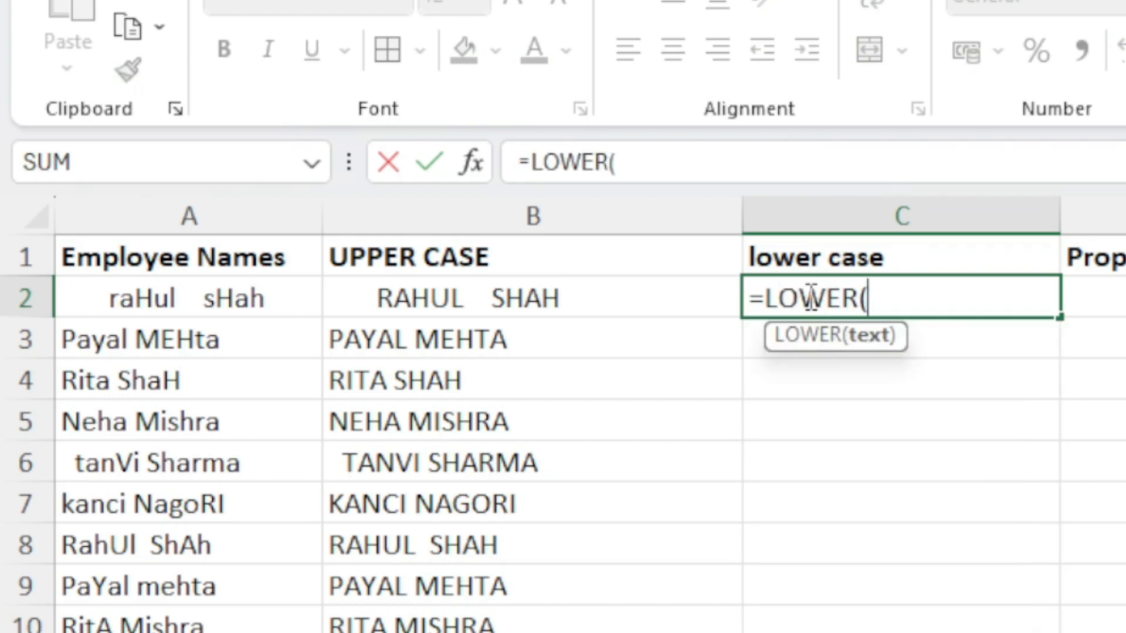
left_click(276, 311)
type(")")
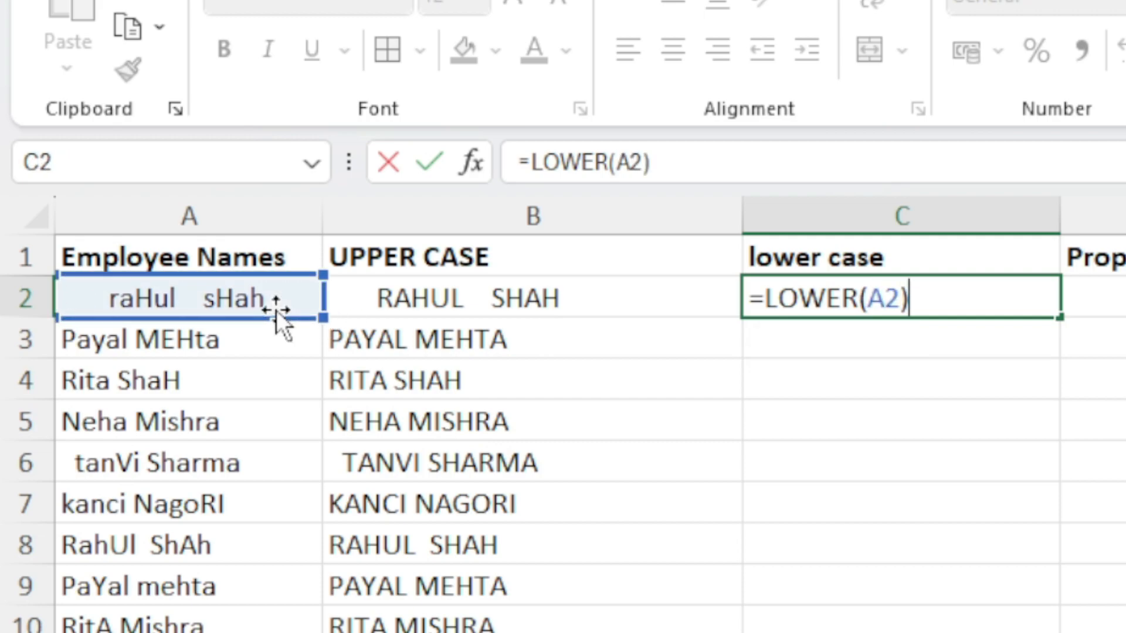
key("Return")
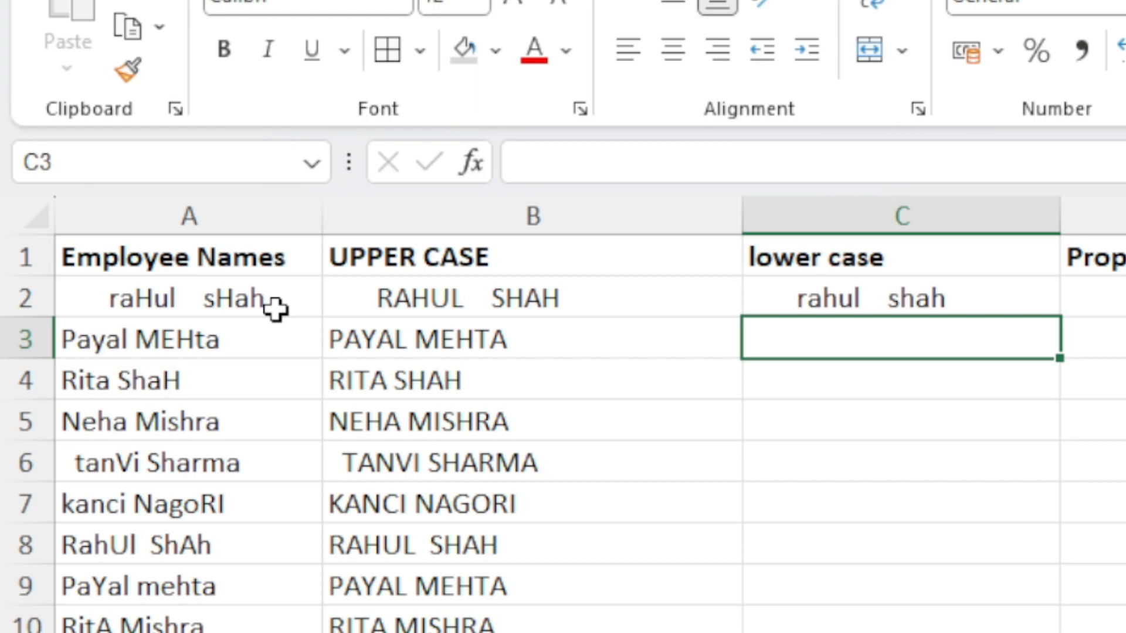
Fill the LOWER formula down column C for the whole list of employee names
left_click(988, 293)
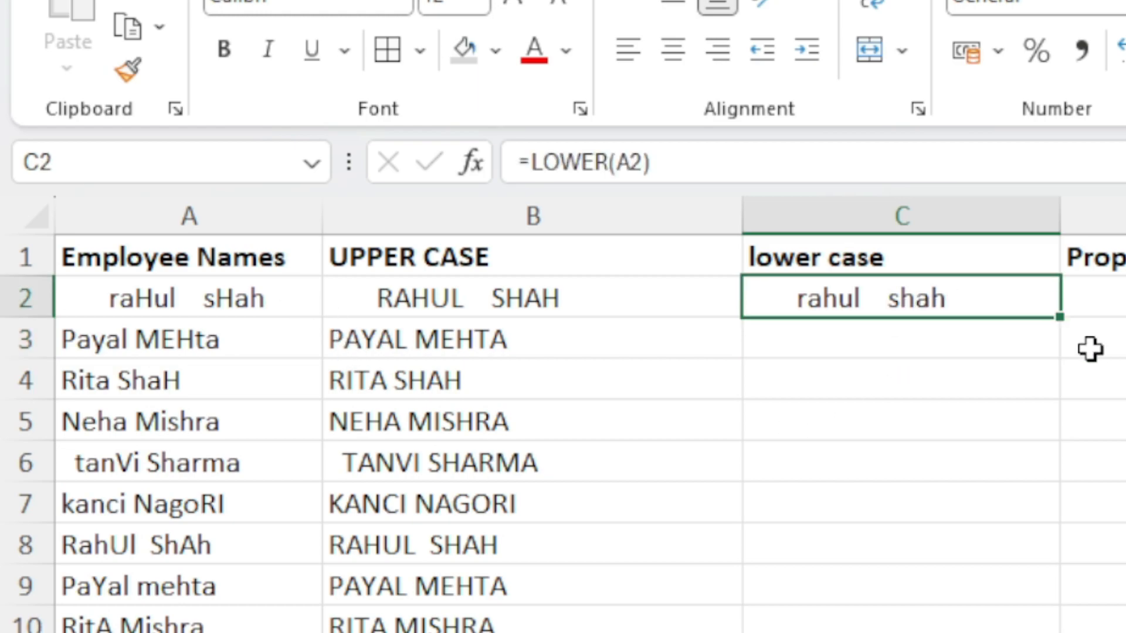
double_click(1055, 320)
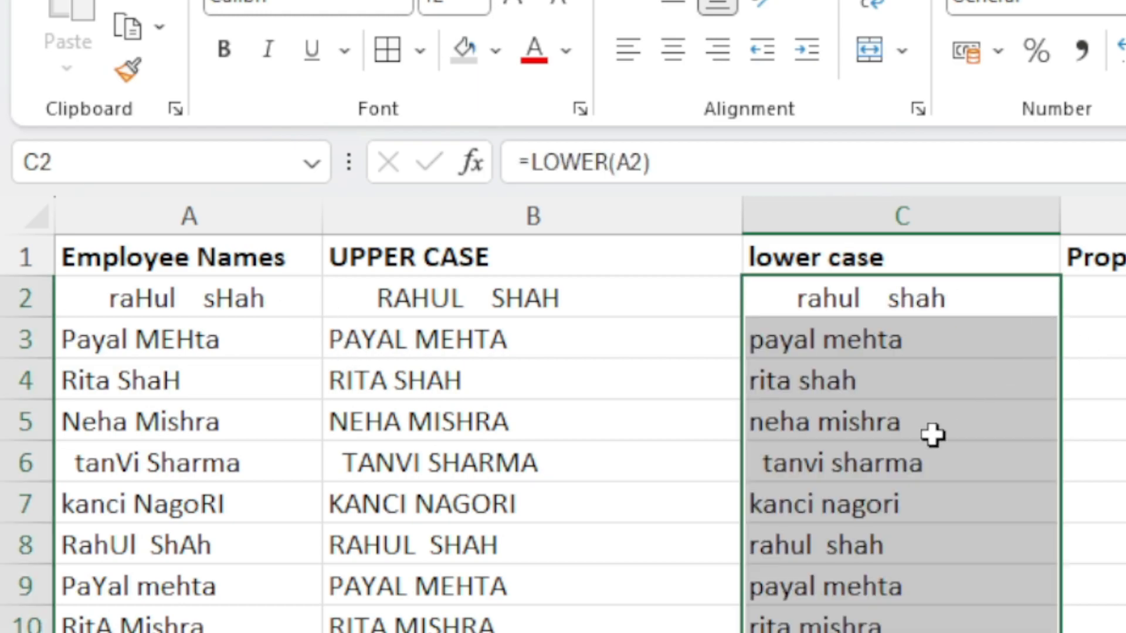
scroll(865, 511, "down", 4)
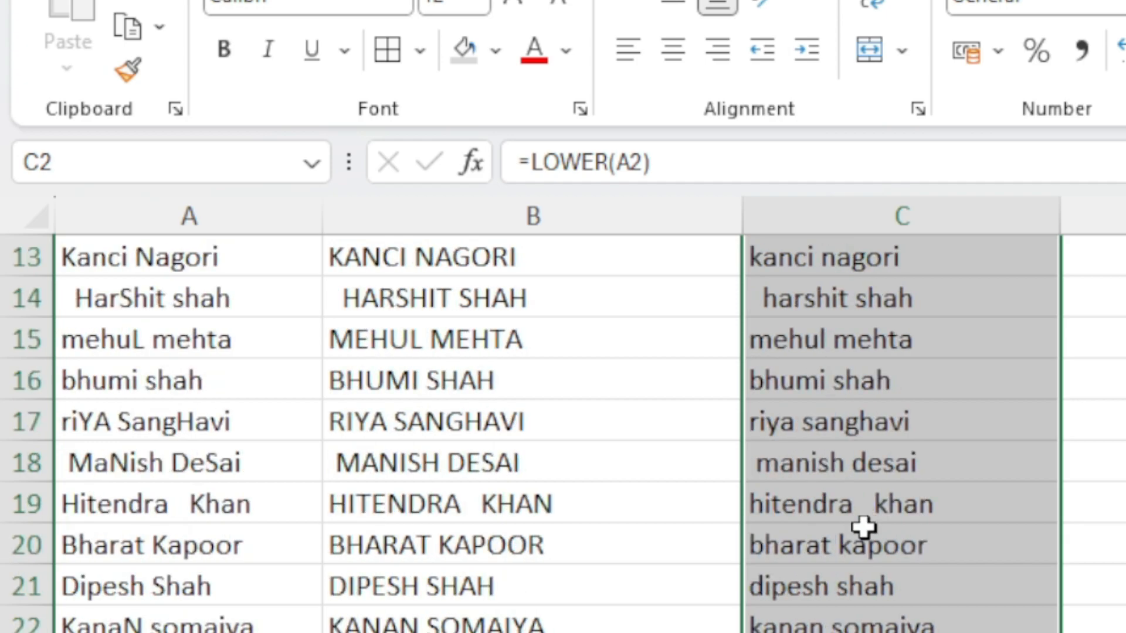
scroll(863, 528, "up", 4)
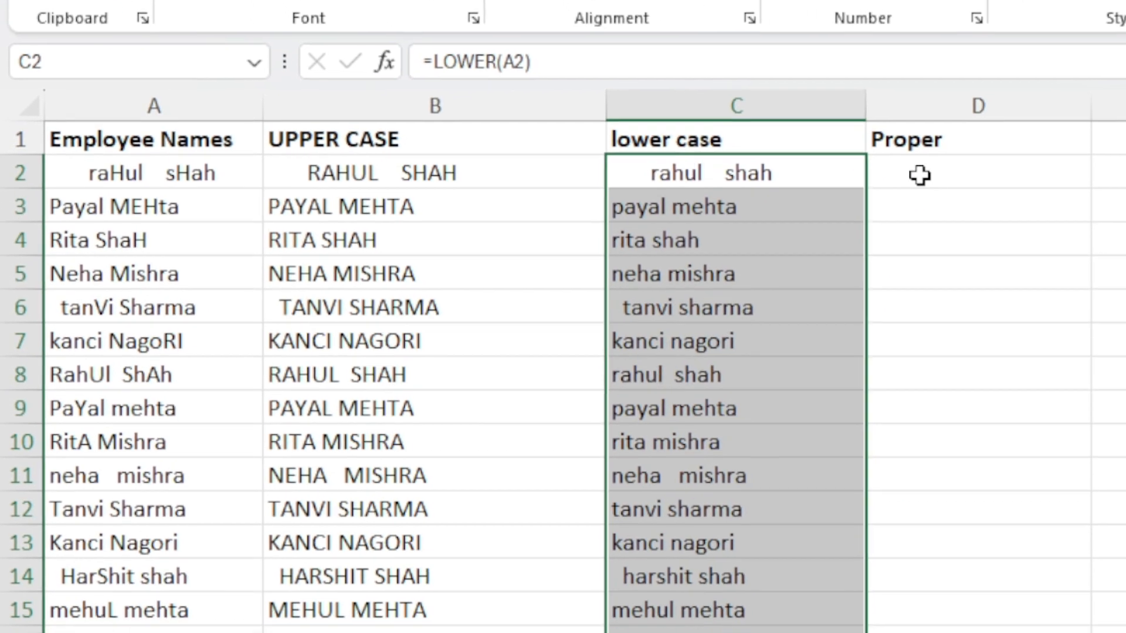
Enter the formula =PROPER(A2) in D2 to capitalise the first letter of each word in the name
left_click(919, 175)
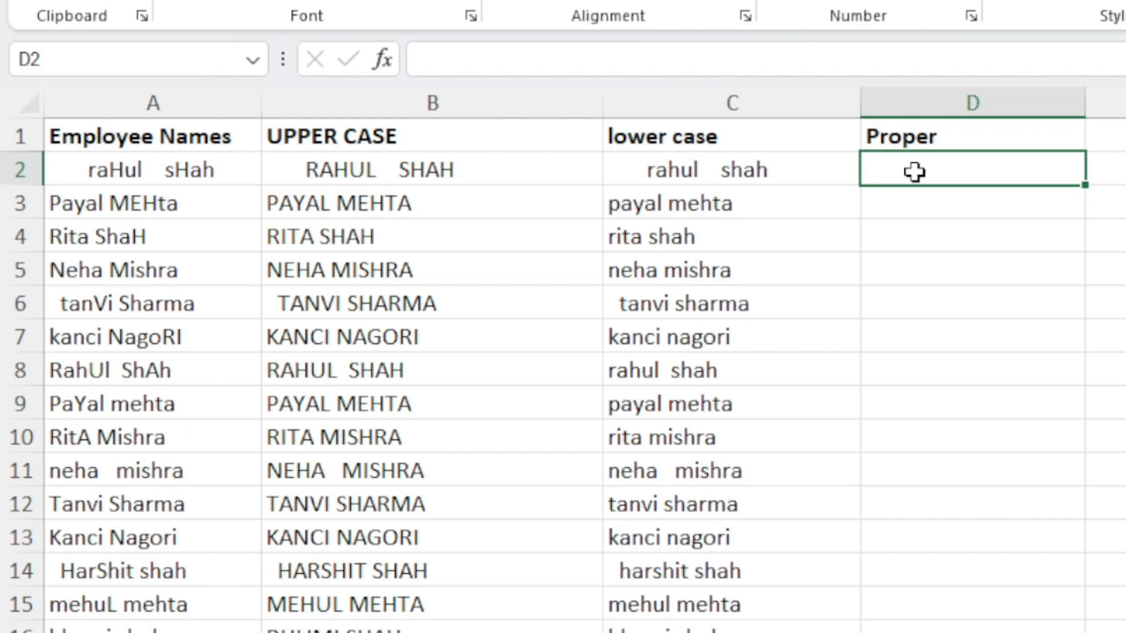
left_click(213, 169)
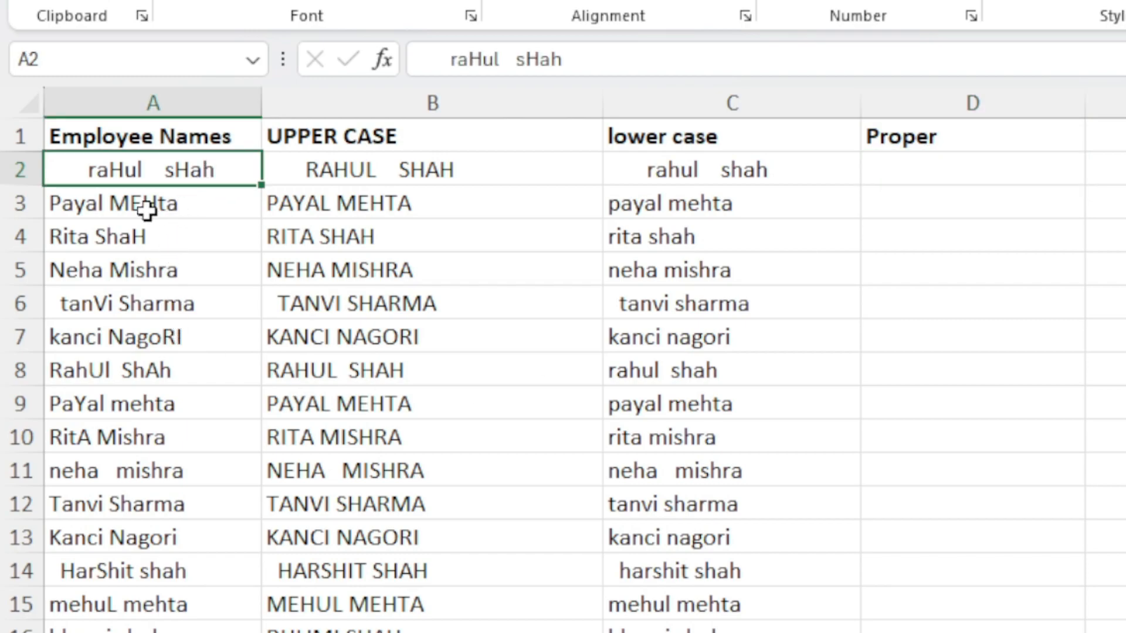
left_click(76, 209)
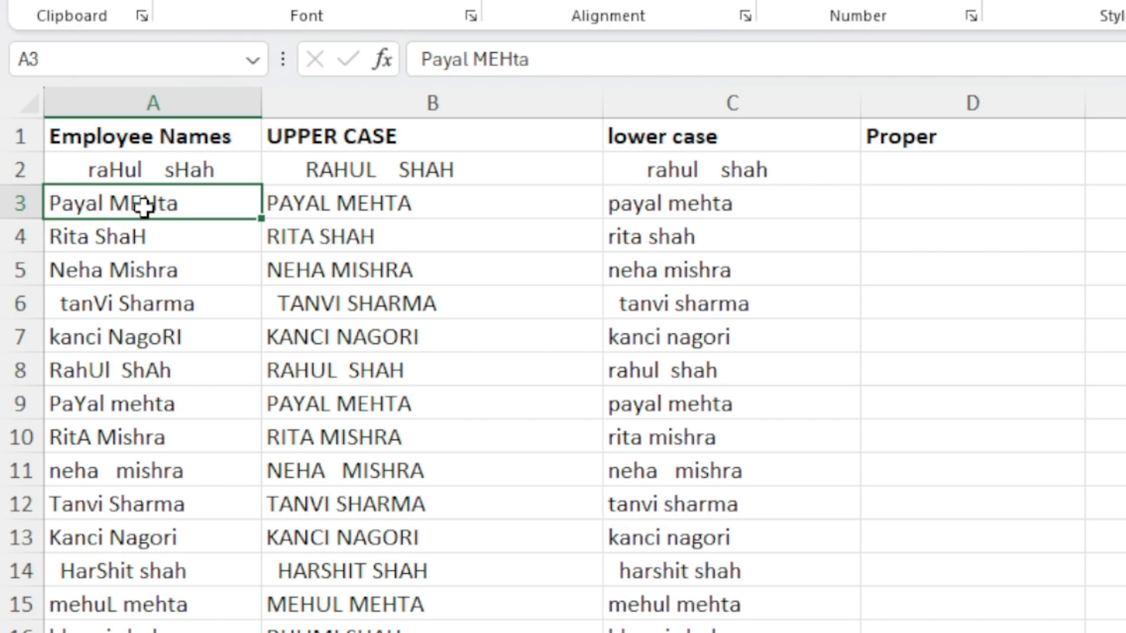
left_click(979, 166)
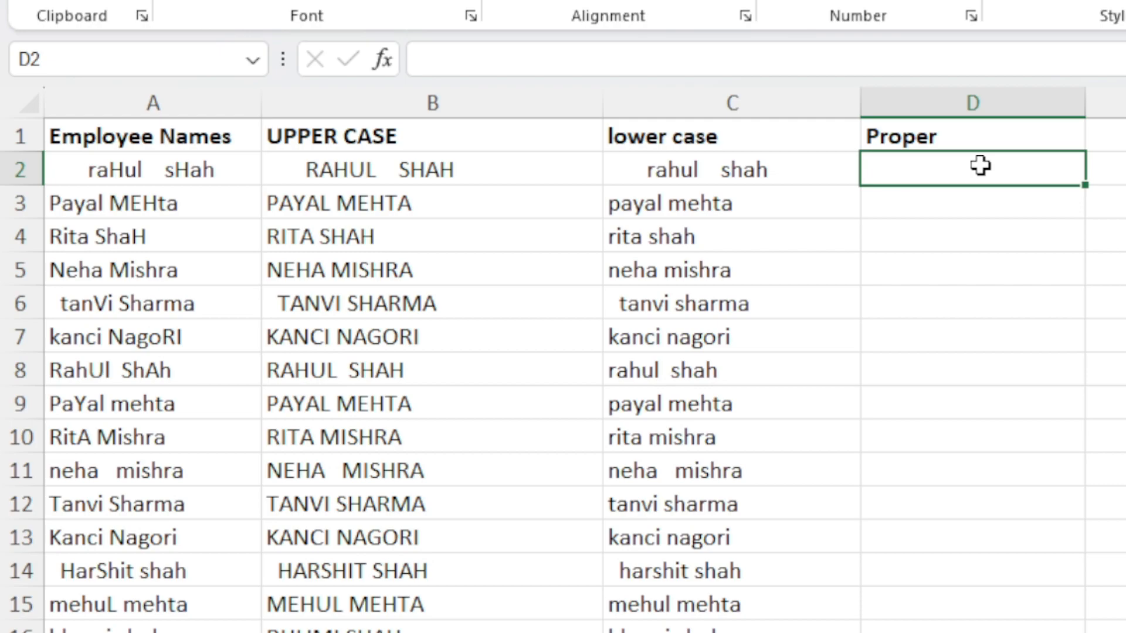
type("=")
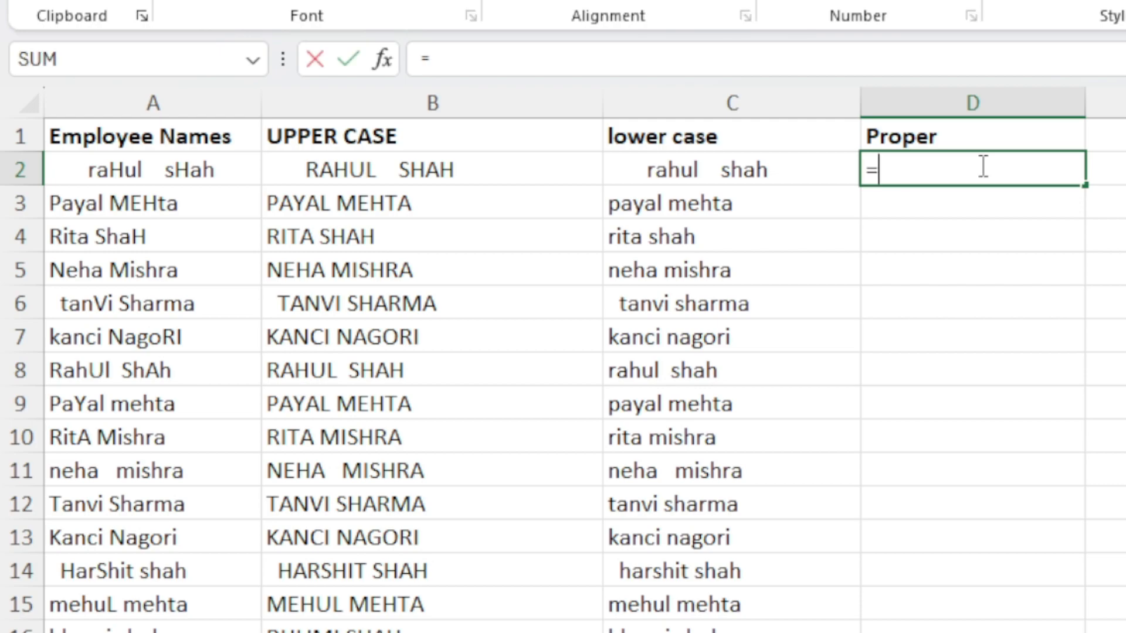
type("prop")
key("Tab")
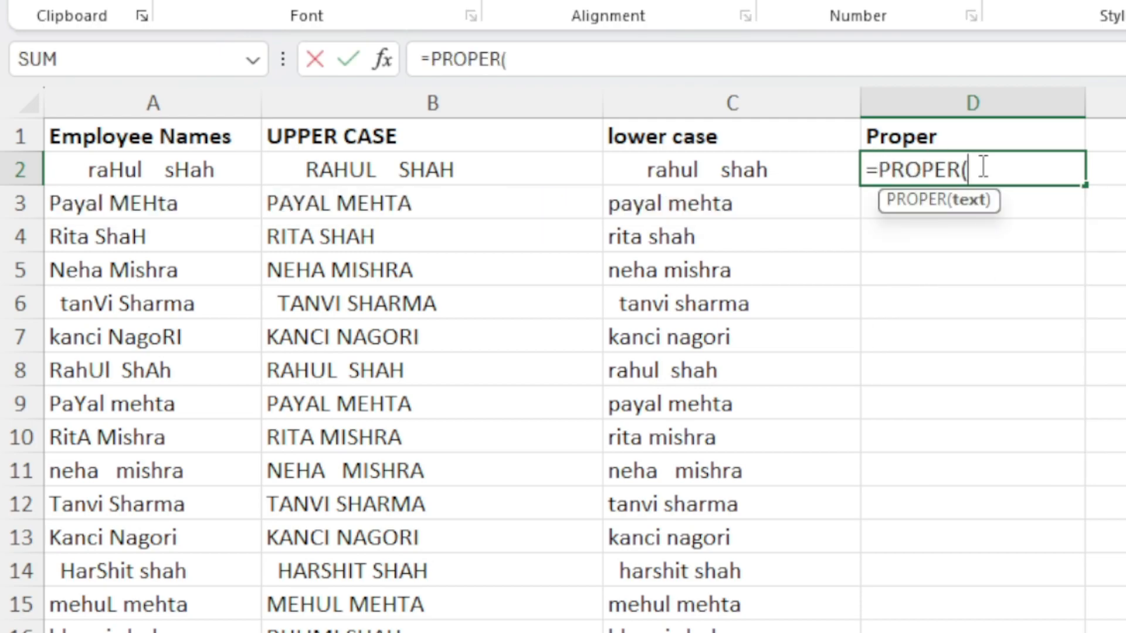
left_click(229, 173)
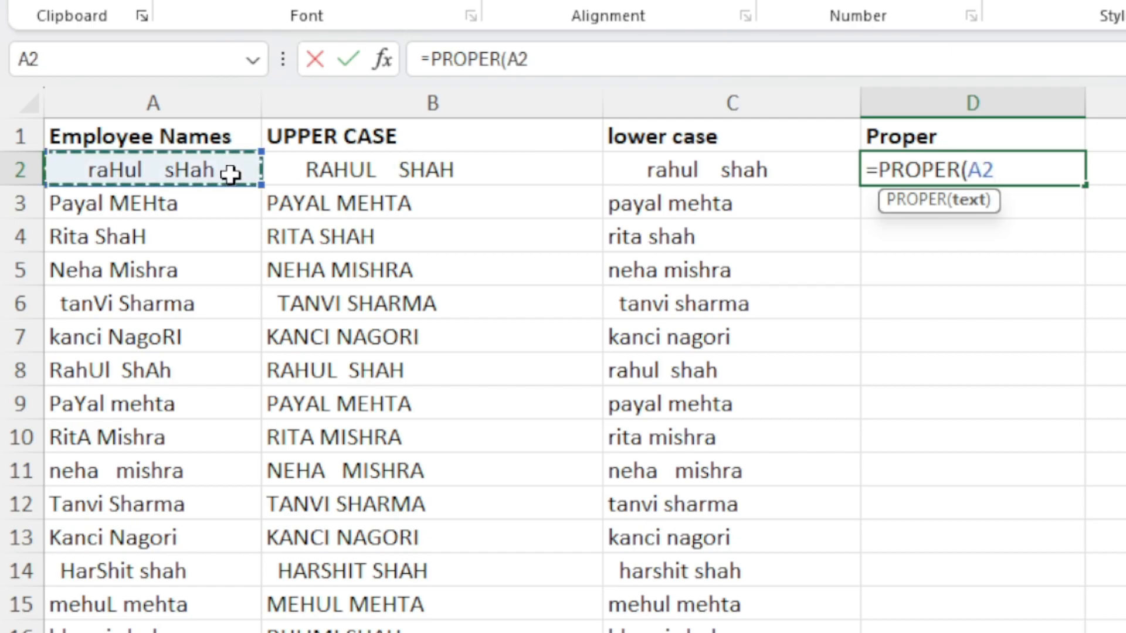
type(")")
key("Return")
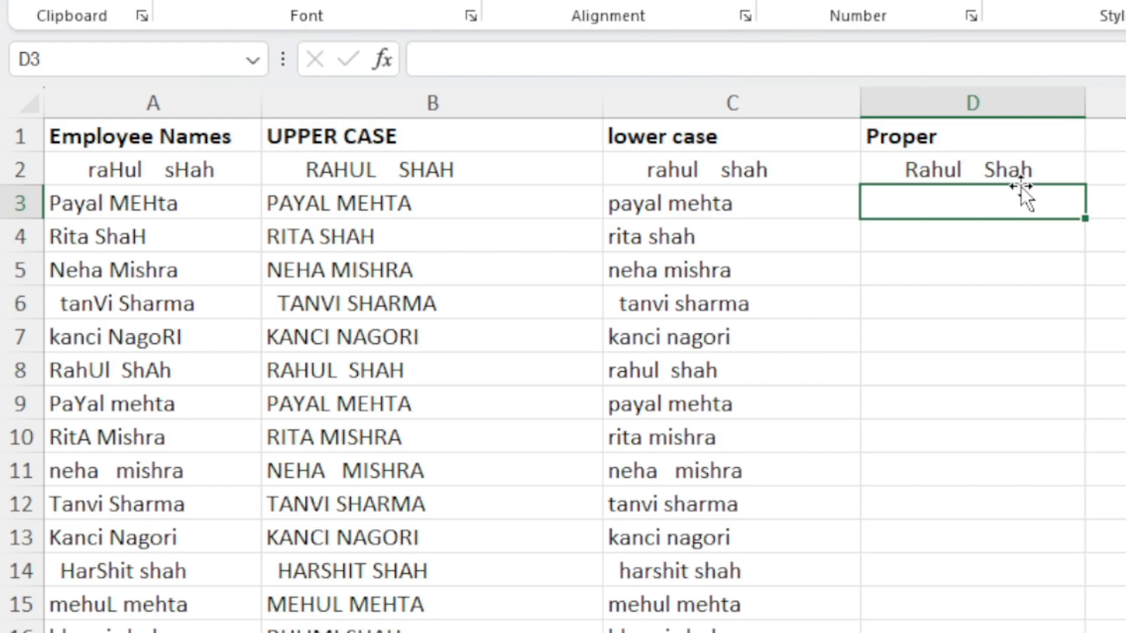
Fill the PROPER formula down column D for the whole list of employee names
left_click(1035, 170)
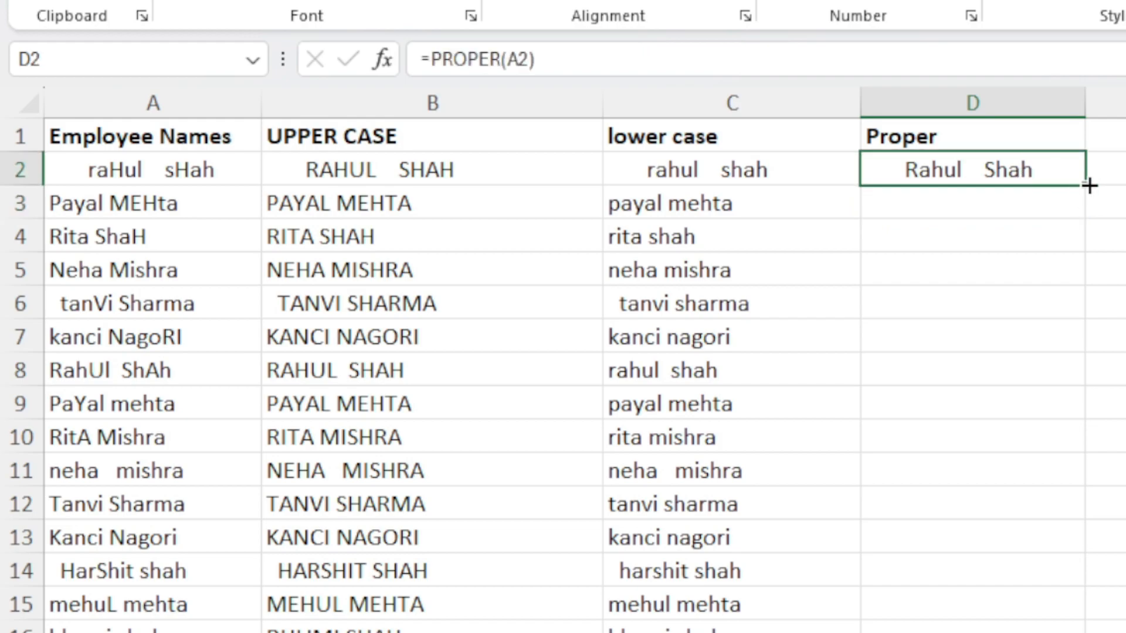
double_click(1090, 186)
scroll(1023, 305, "down", 7)
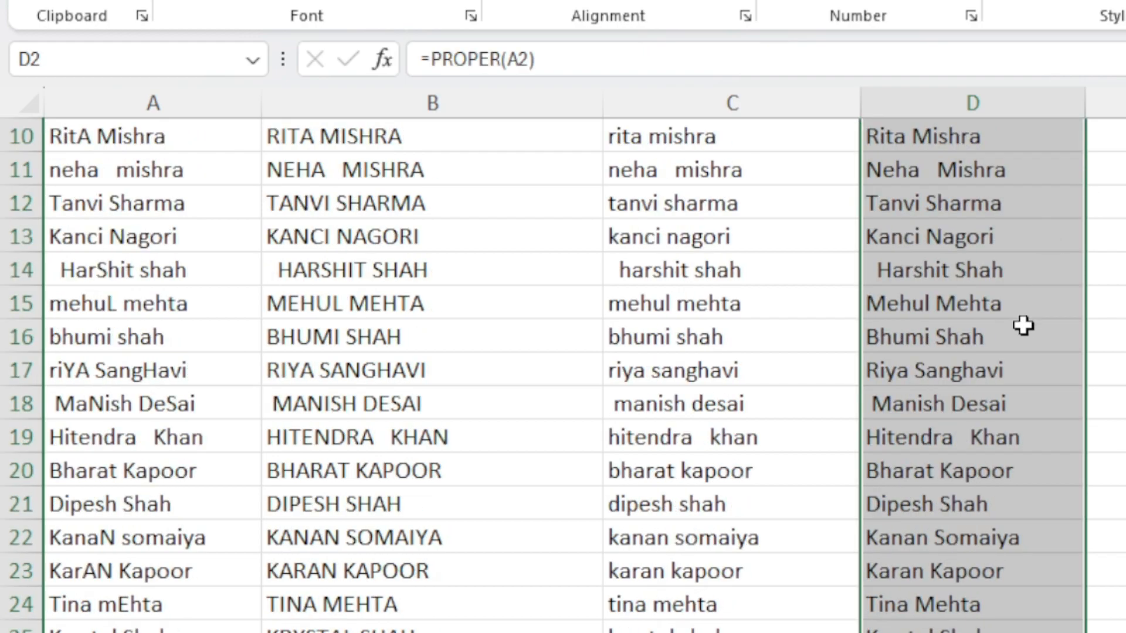
scroll(1024, 340, "up", 7)
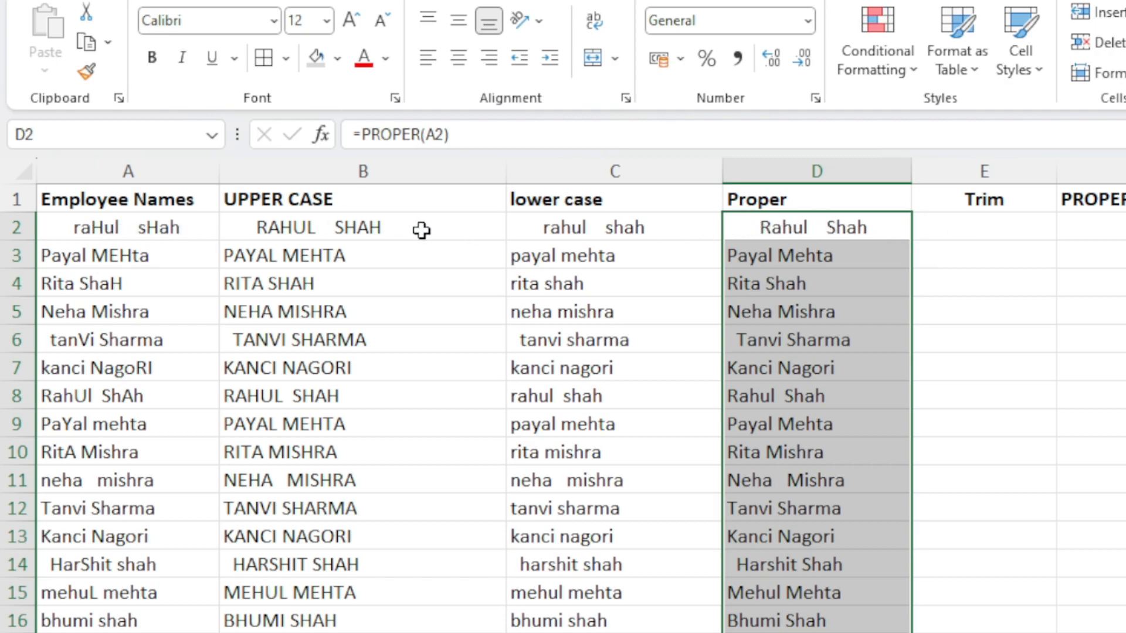
Inspect the extra spaces inside the text of the first employee name in A2
left_click(67, 228)
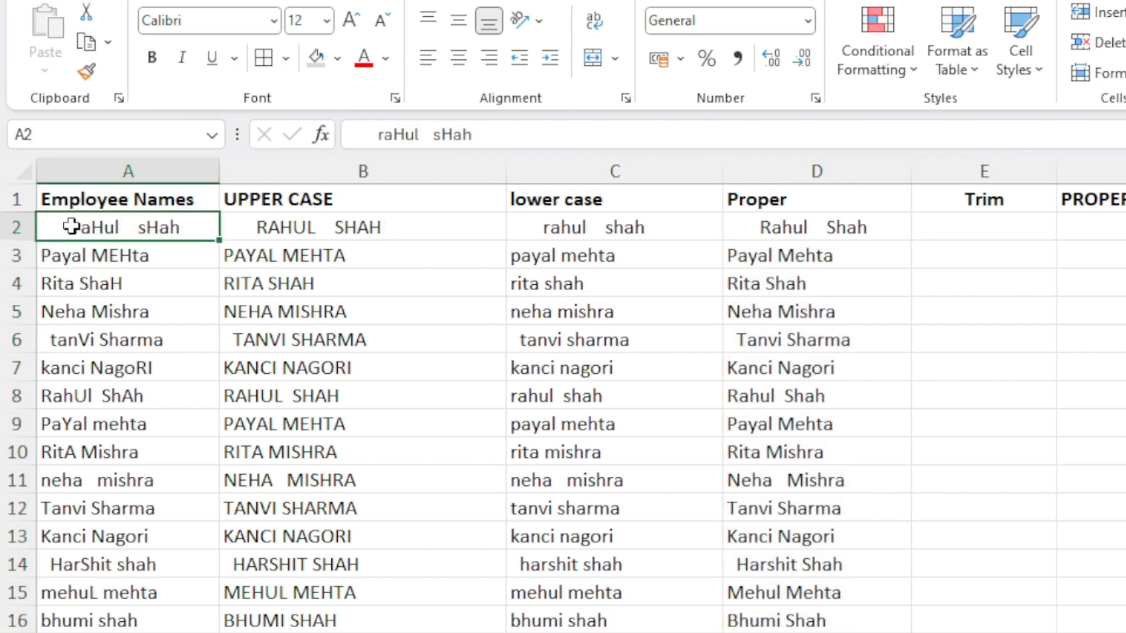
left_click(346, 134)
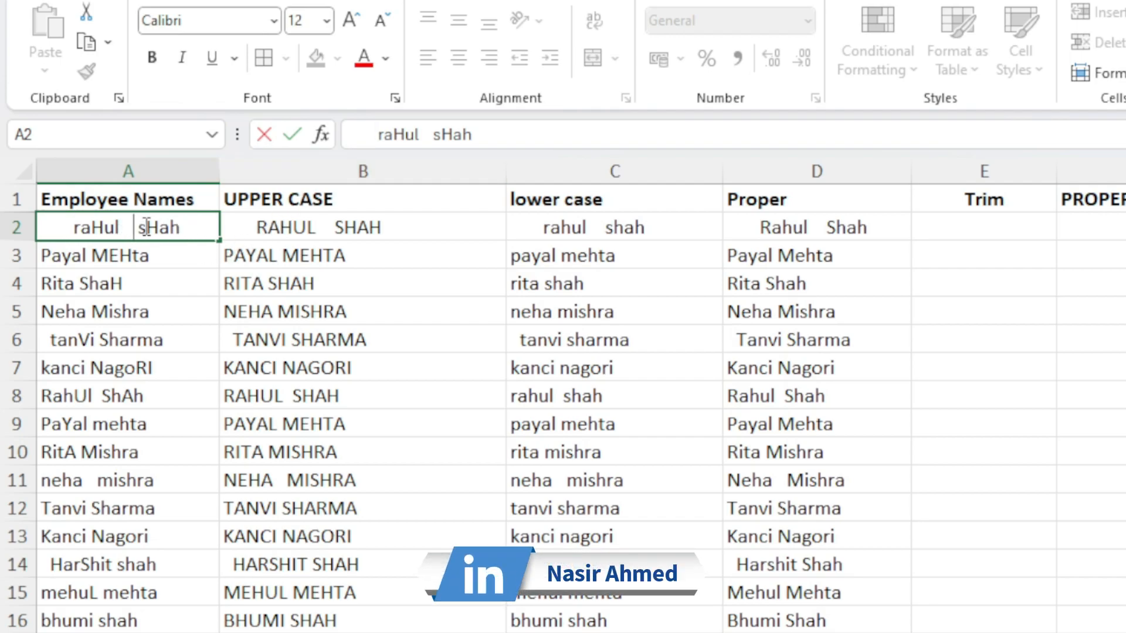
left_click_drag(138, 228, 121, 229)
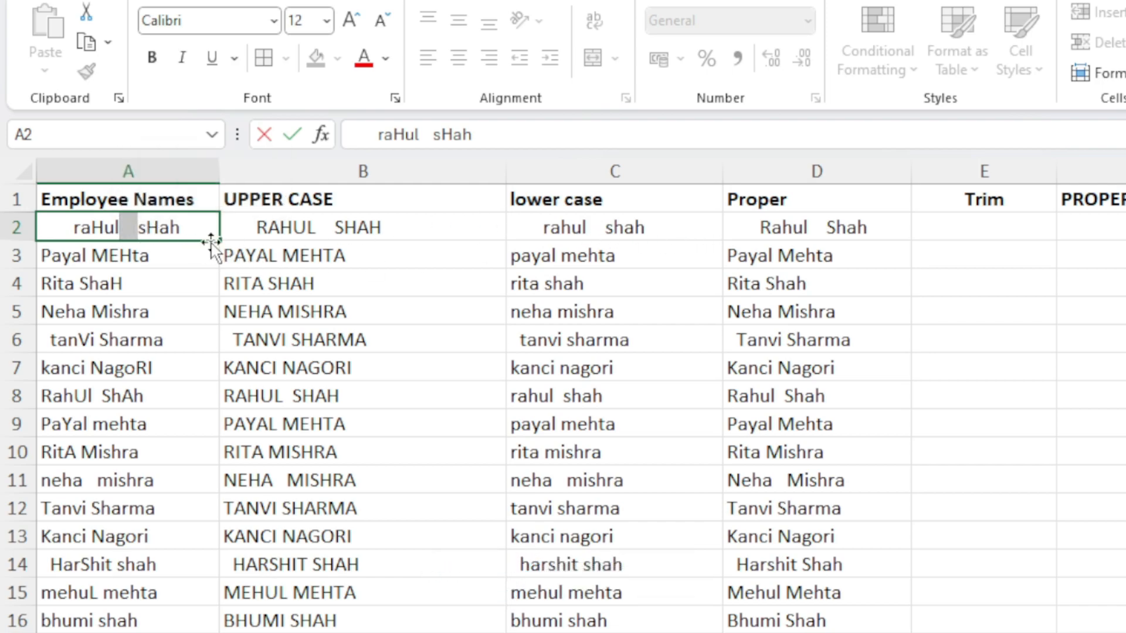
left_click(954, 228)
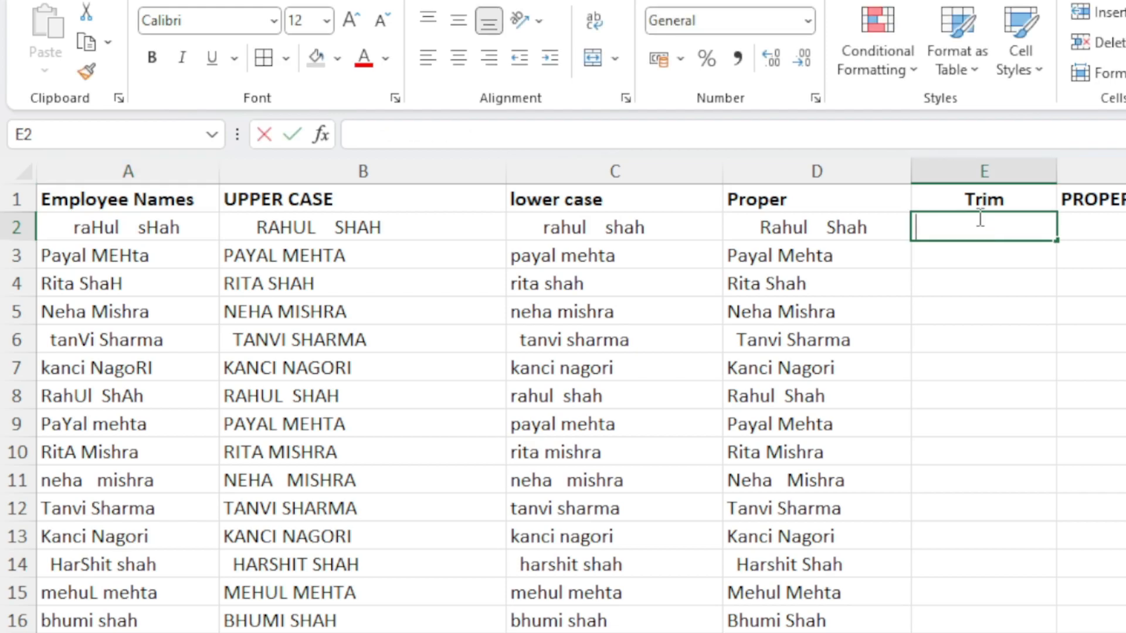
Enter the formula =TRIM(A2) in E2 to strip the extra spaces from the first employee name
type("=tri")
key("Tab")
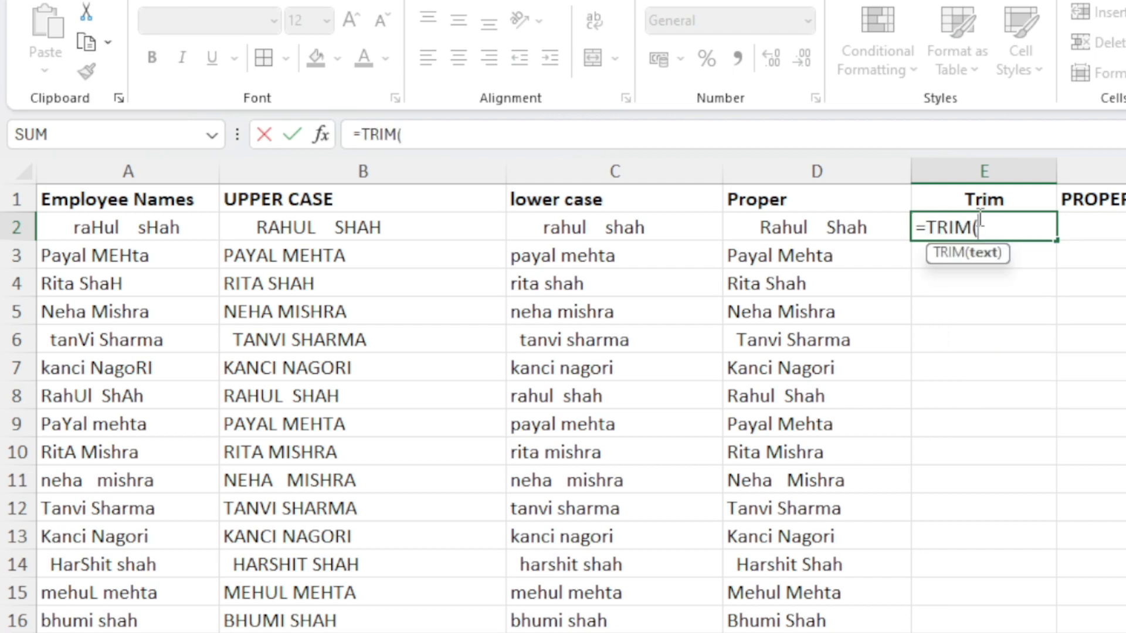
left_click(192, 228)
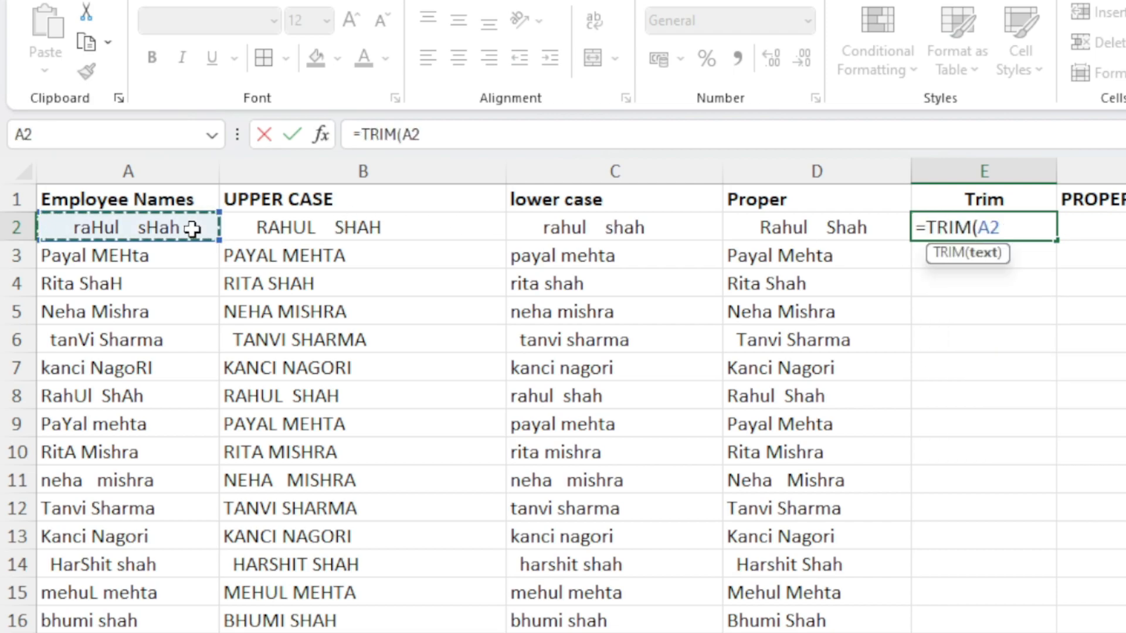
type(")")
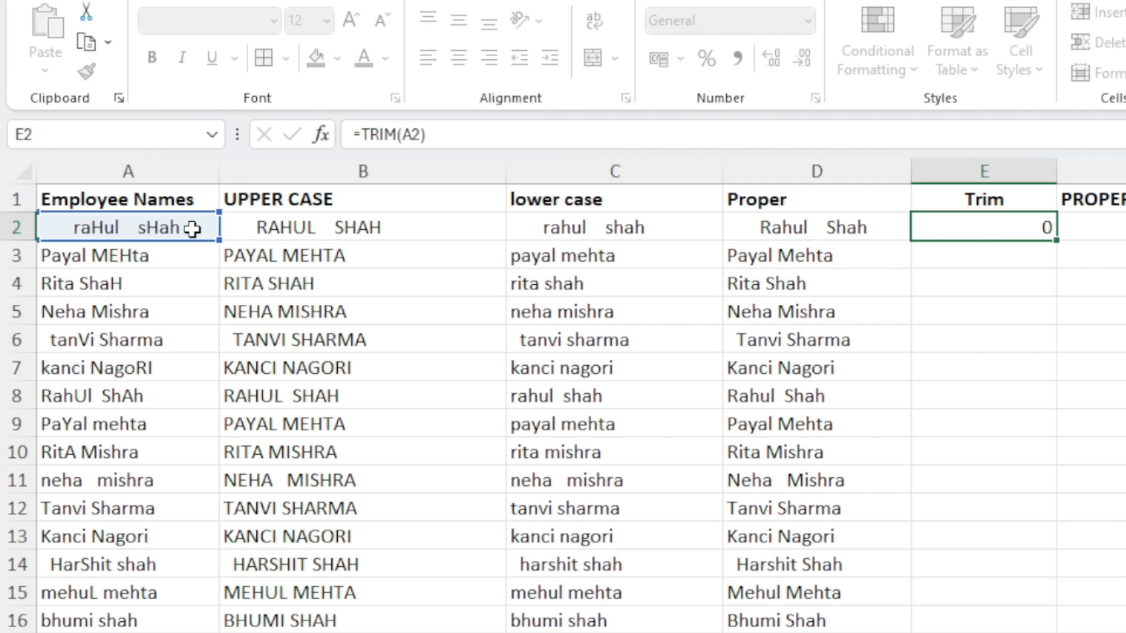
key("Return")
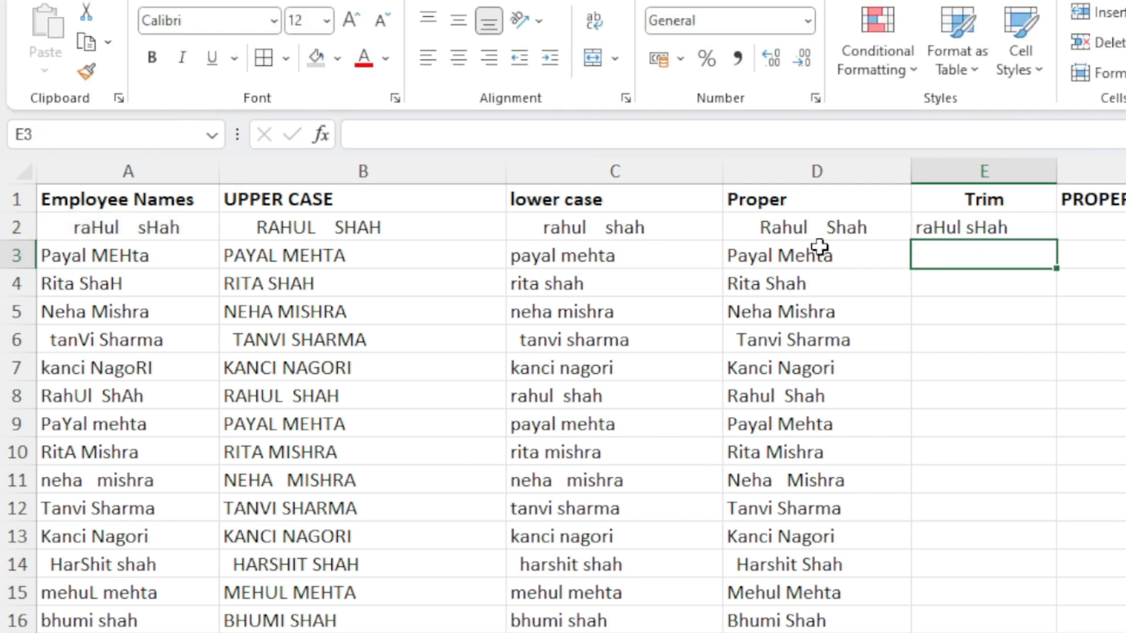
Fill the TRIM formula down column E and compare the original name in A2 with its trimmed version
left_click(957, 229)
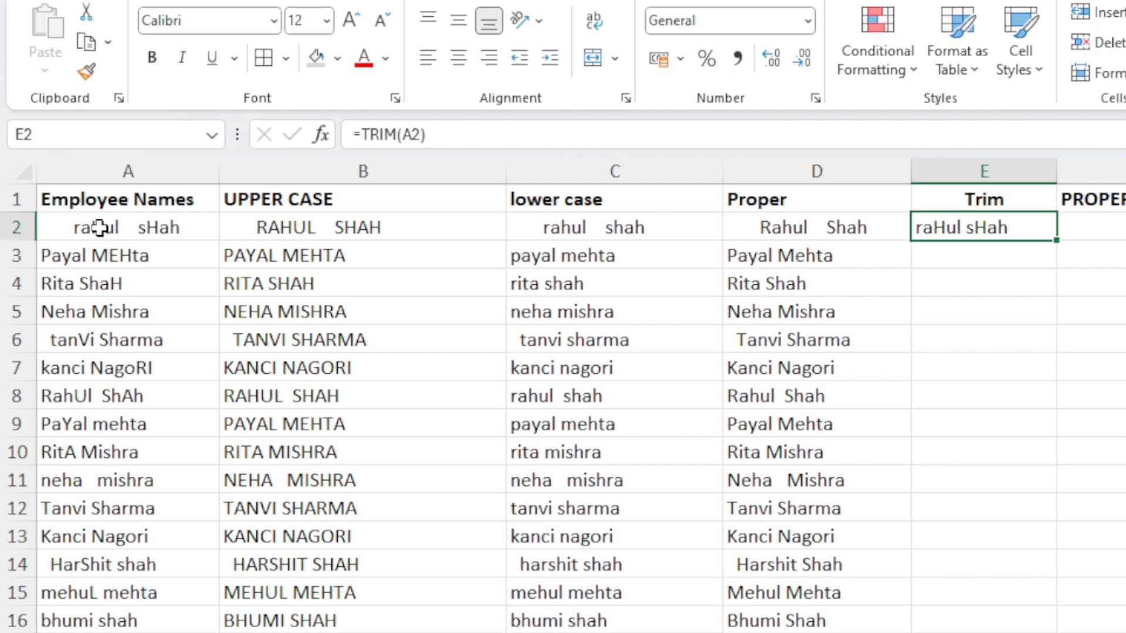
double_click(1055, 241)
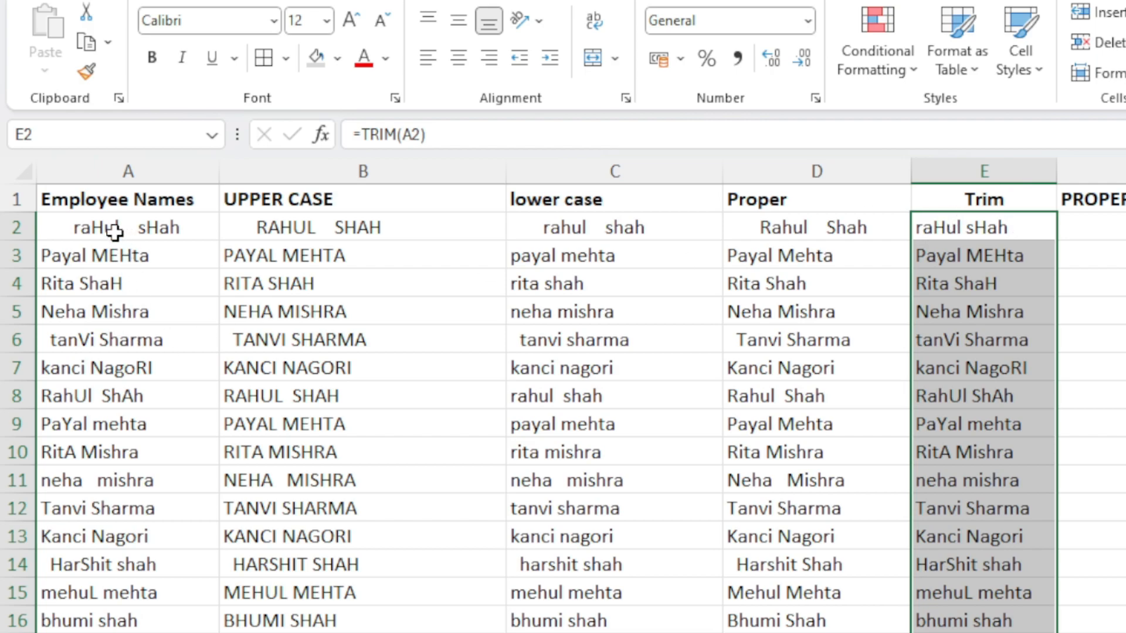
left_click(70, 228)
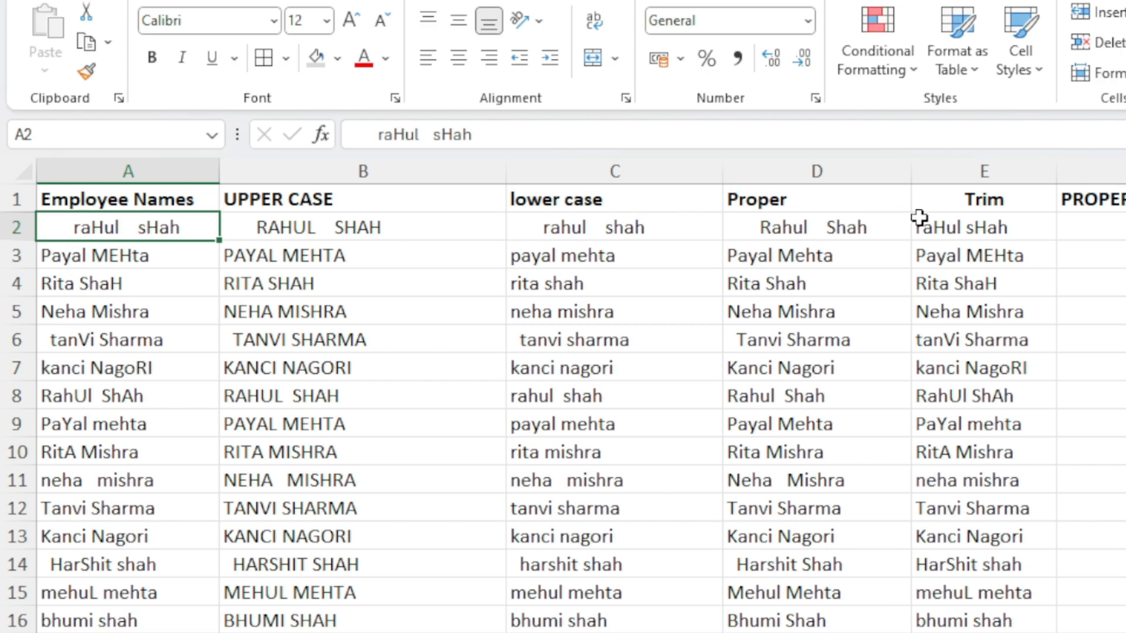
left_click(944, 230)
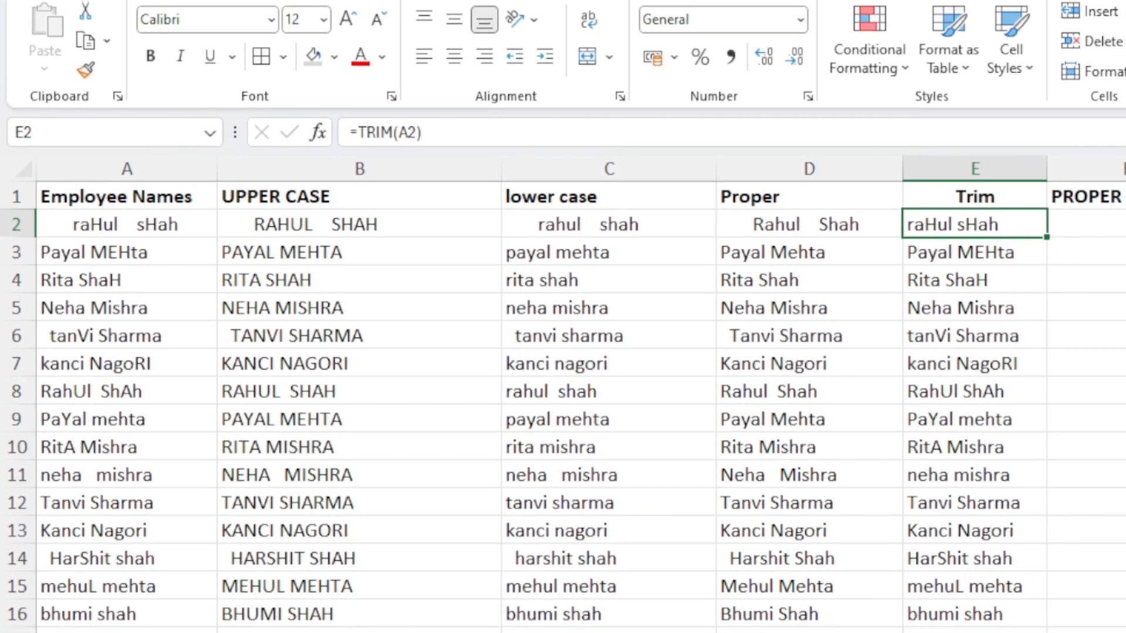
Enter the nested formula =PROPER(TRIM(A2)) in F2 to both trim spaces and capitalise the name
left_click(1091, 227)
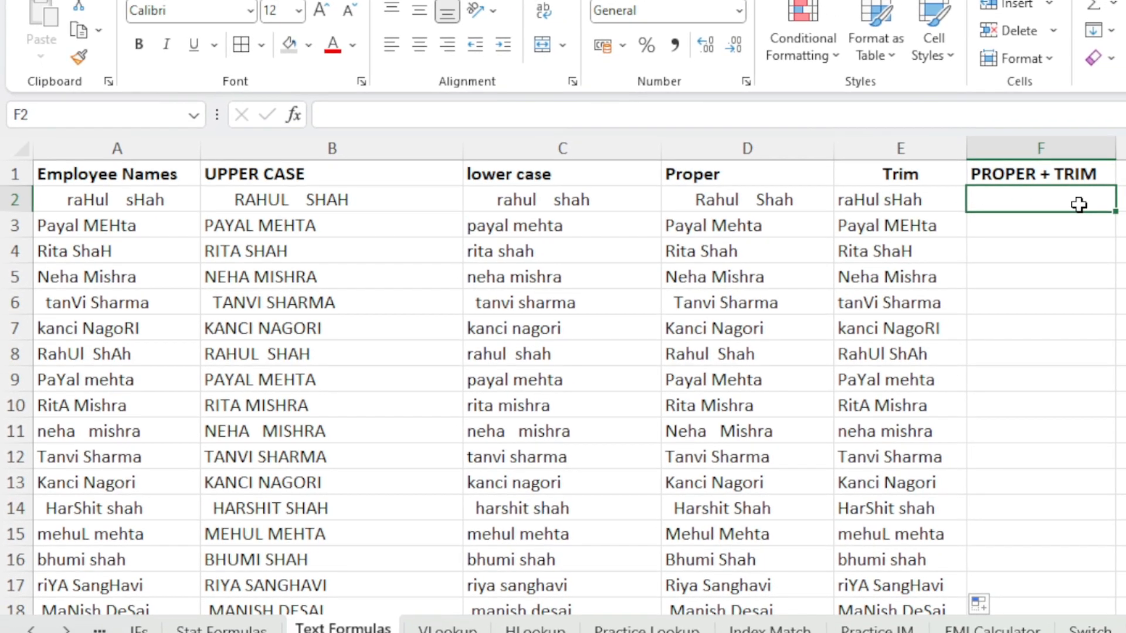
type("=")
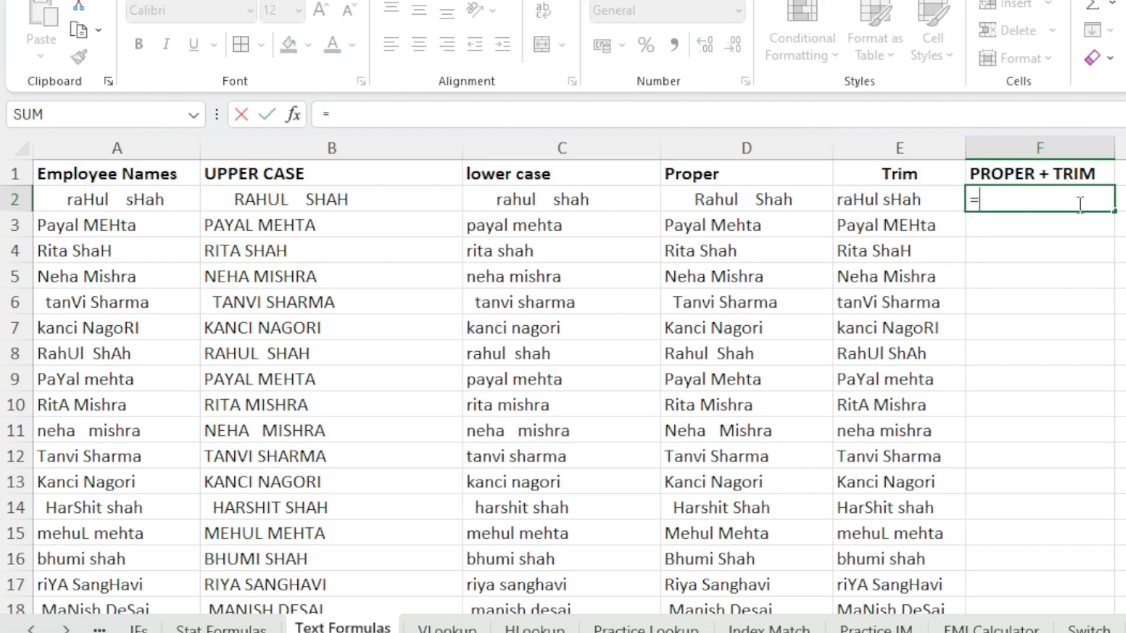
type("prob")
key("Tab")
key("BackSpace")
key("BackSpace")
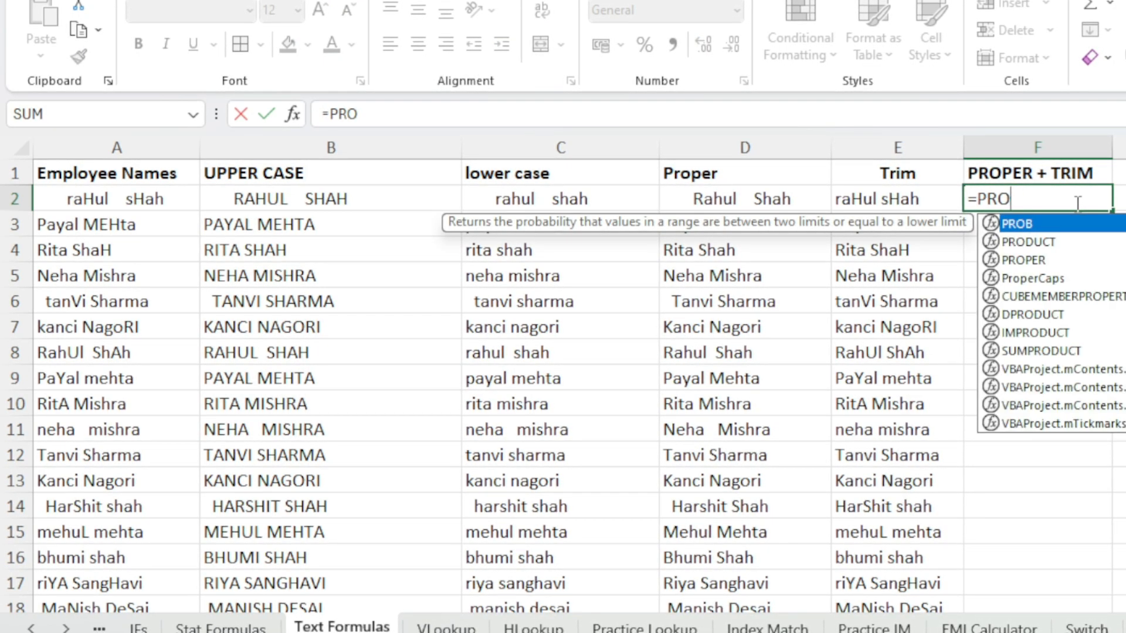
type("pe")
key("Tab")
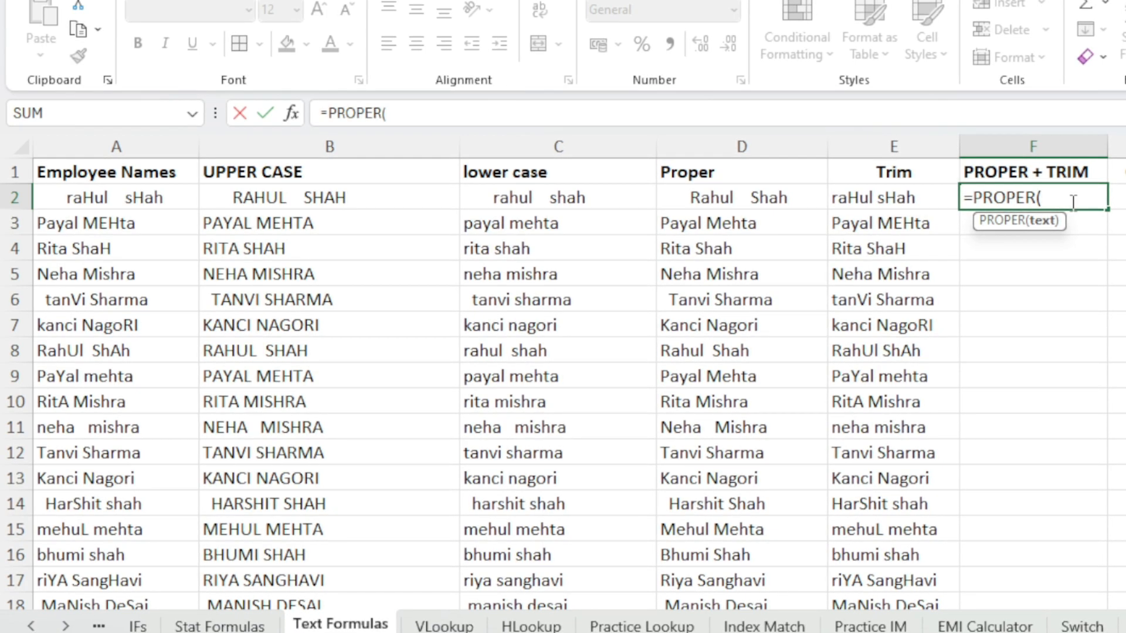
type("tr")
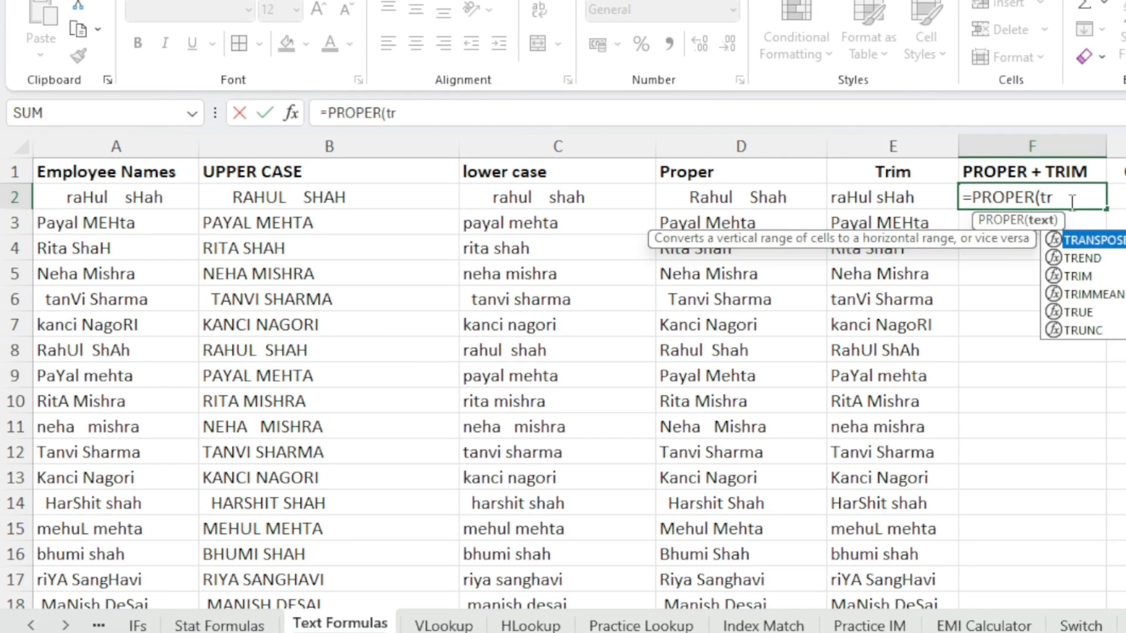
type("im")
key("Tab")
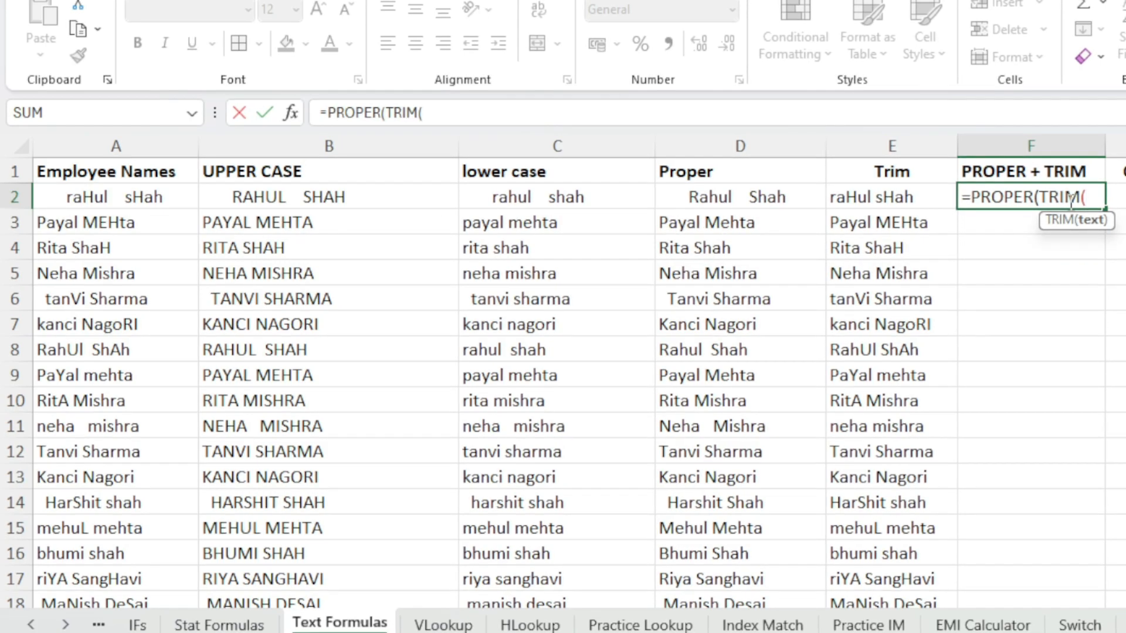
left_click(160, 199)
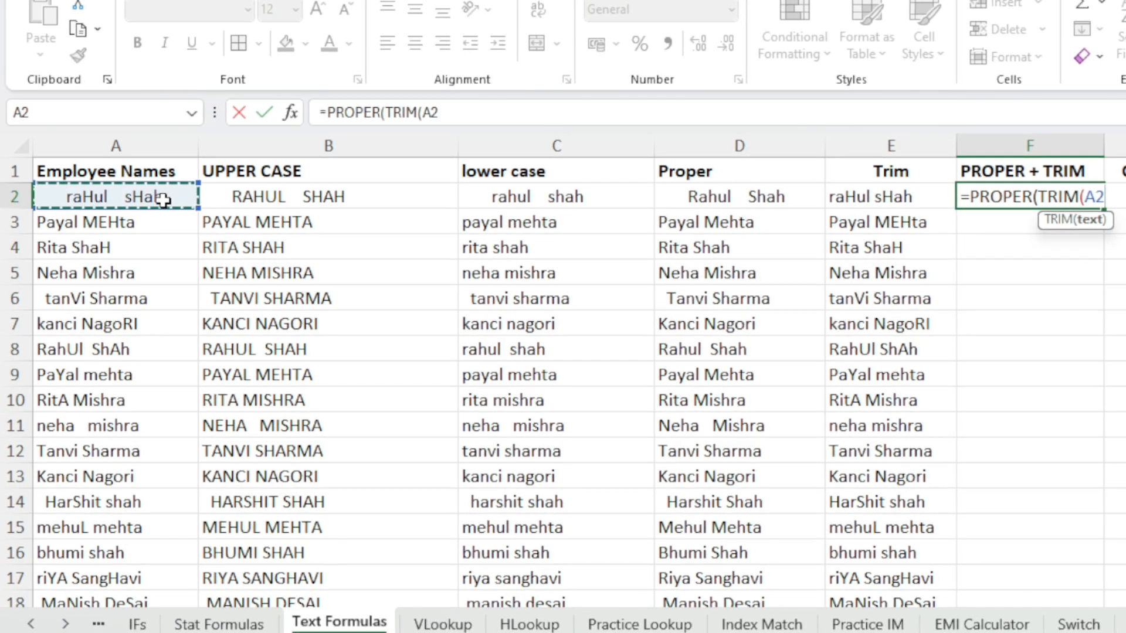
type(")")
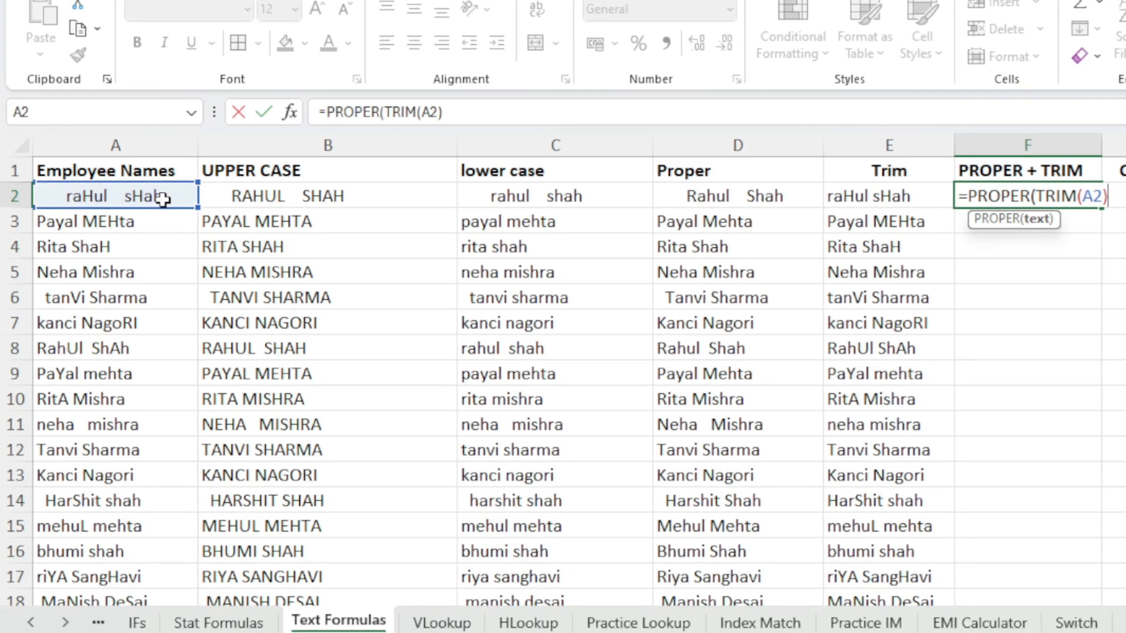
type(")")
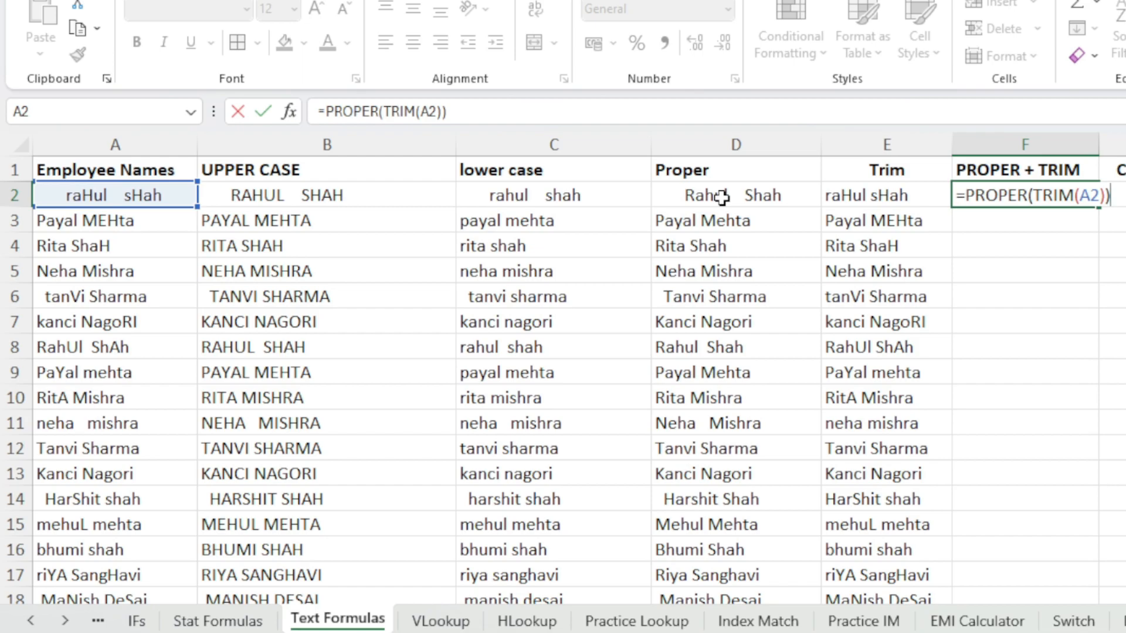
key("Return")
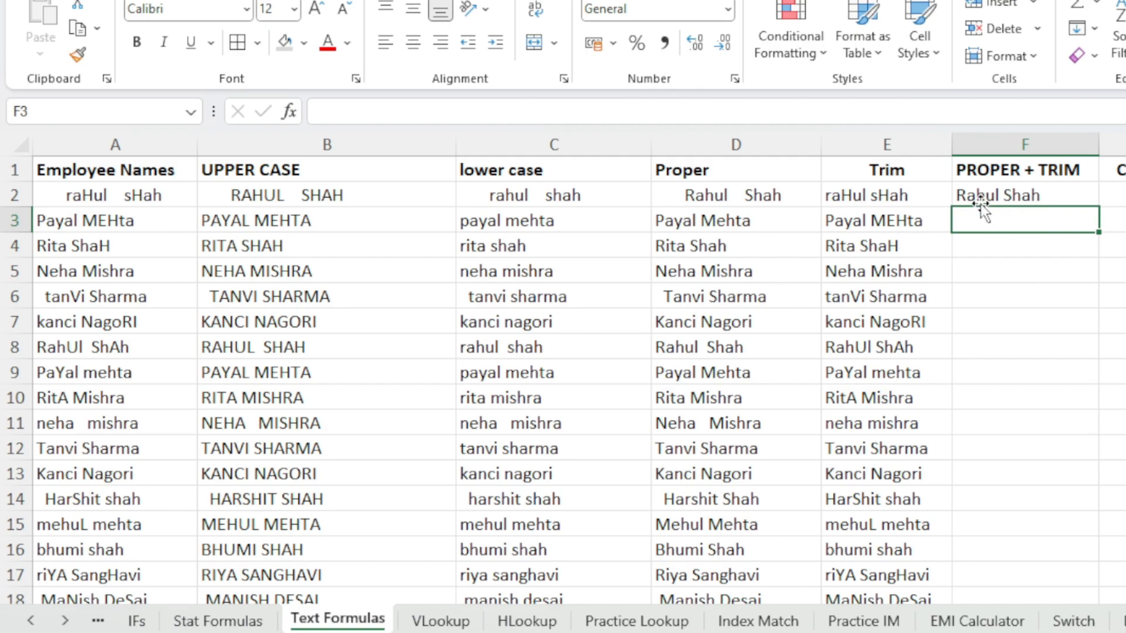
Fill the PROPER + TRIM formula down column F for the whole list of employee names
left_click(1050, 198)
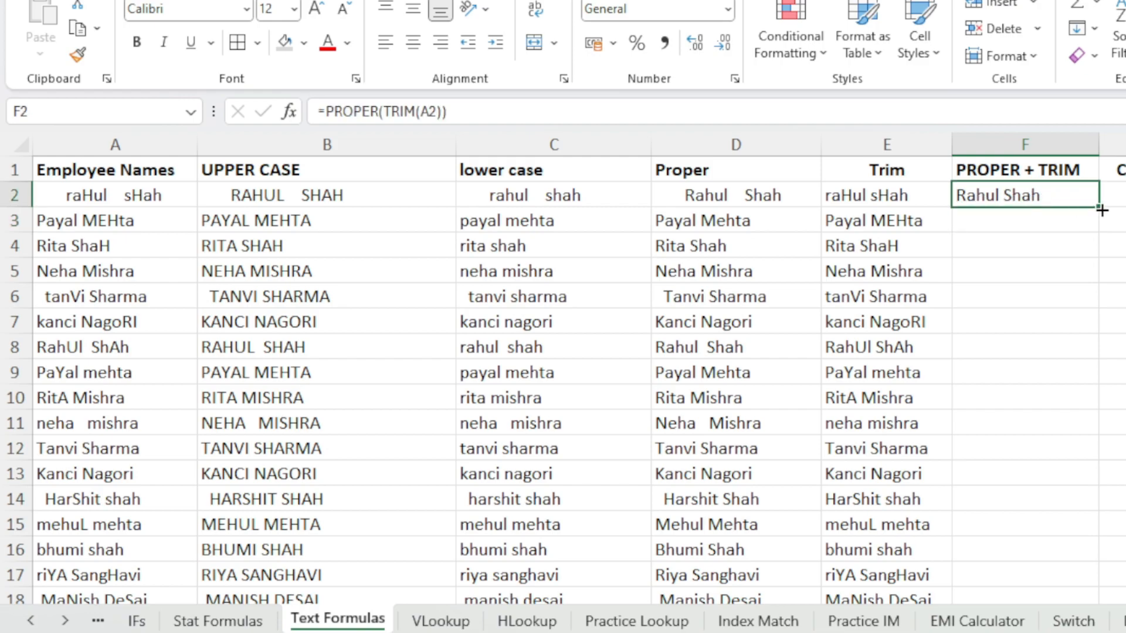
double_click(1100, 208)
scroll(1026, 323, "down", 7)
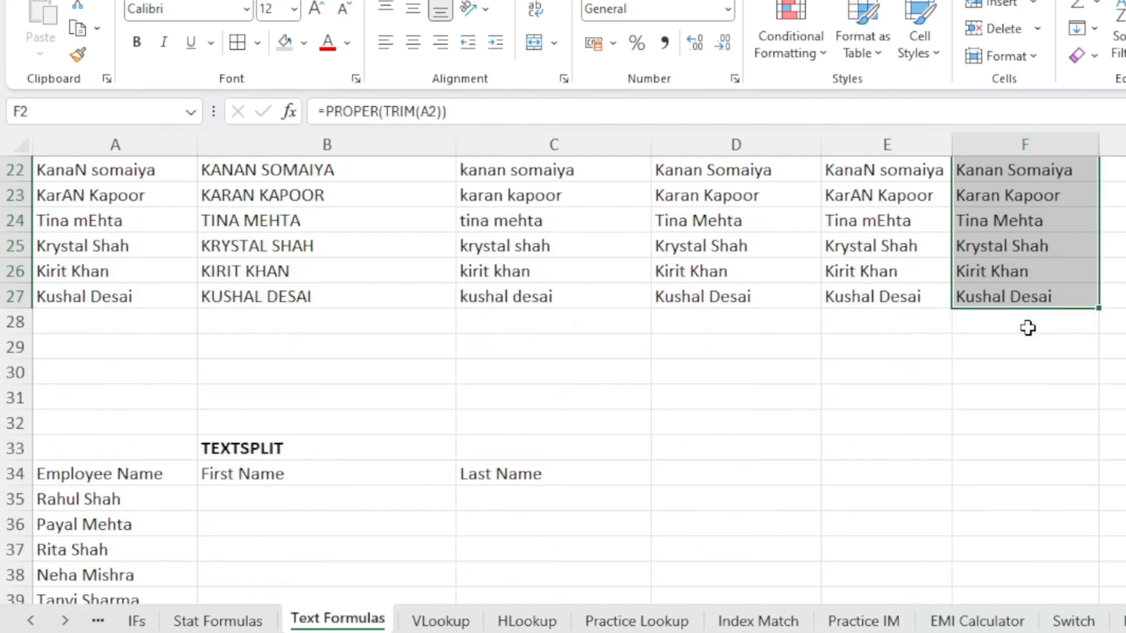
scroll(1027, 328, "up", 7)
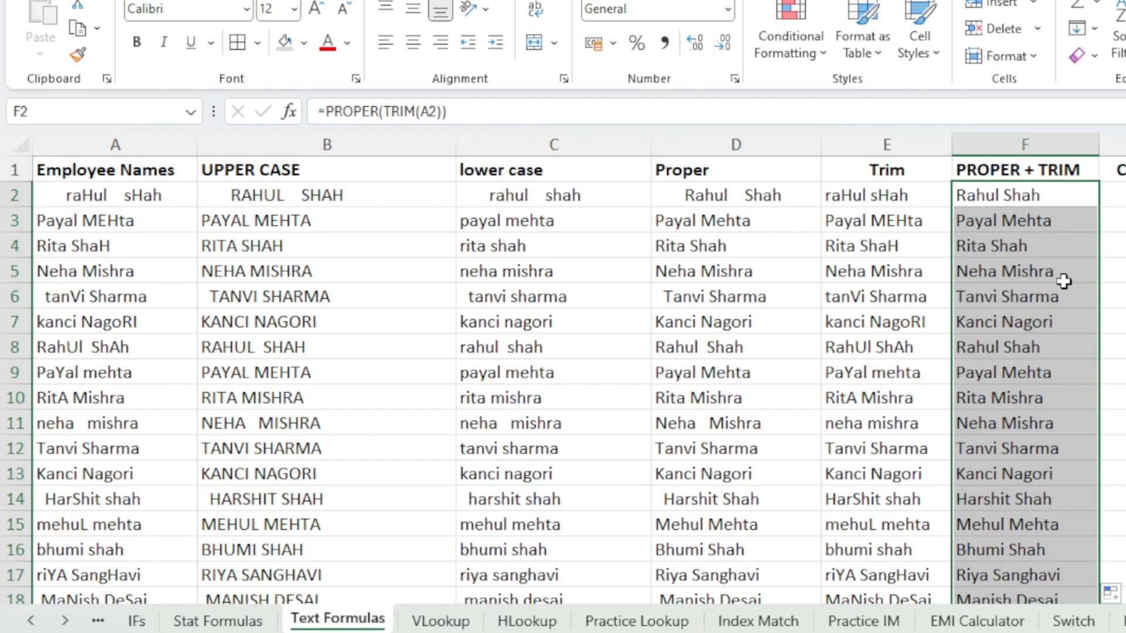
Compare the original messy names in column A with the cleaned PROPER + TRIM results in column F
left_click(1020, 198)
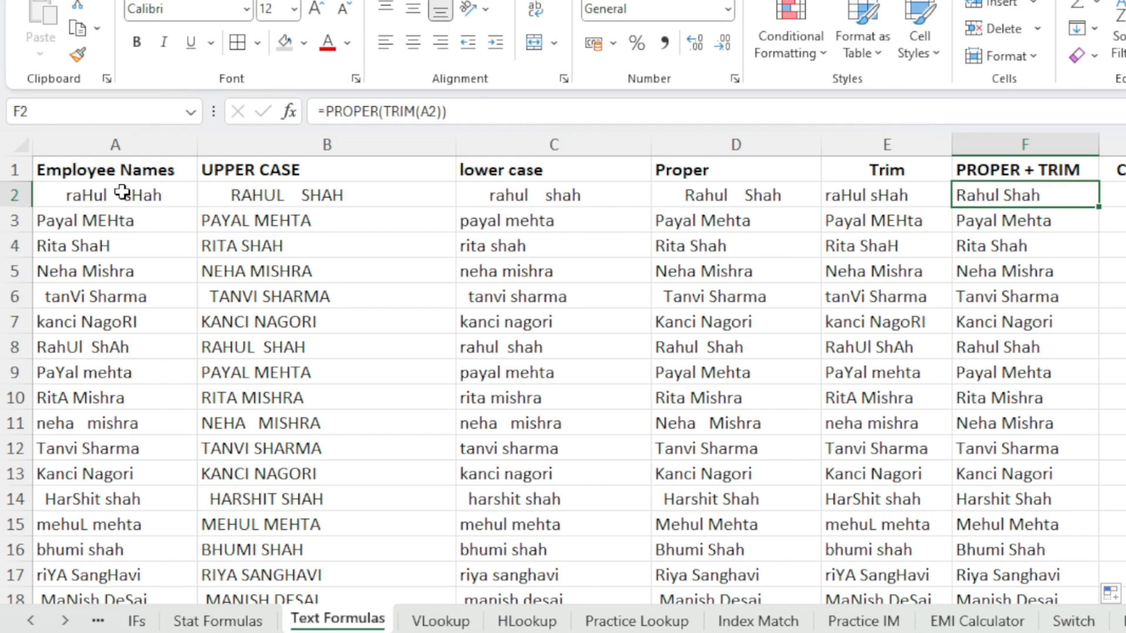
left_click_drag(121, 198, 115, 573)
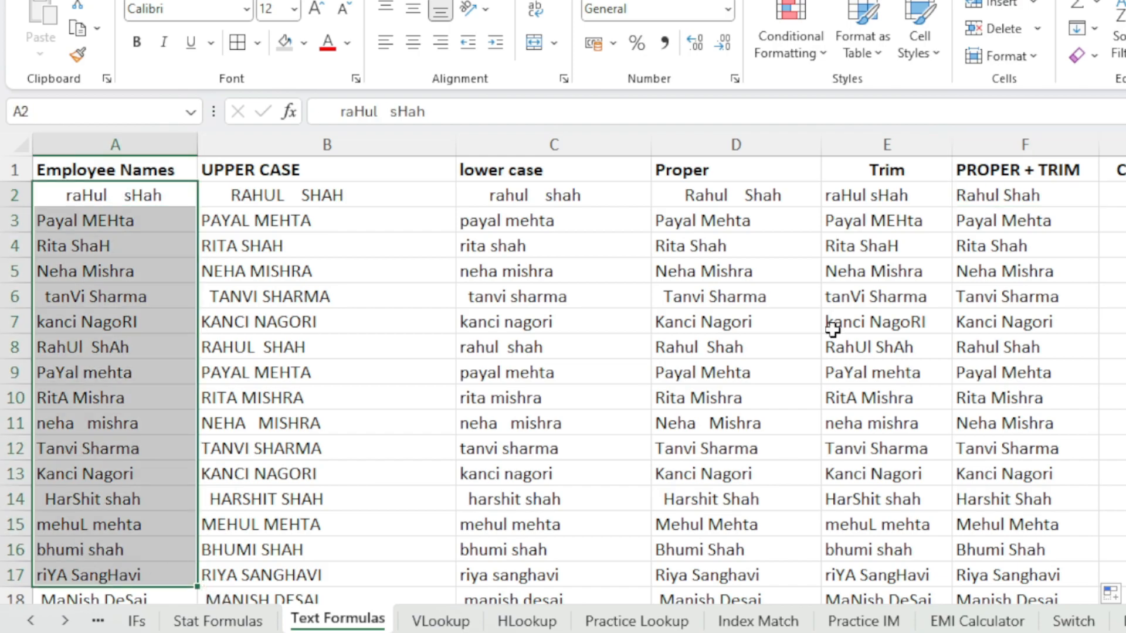
left_click_drag(1037, 201, 1005, 467)
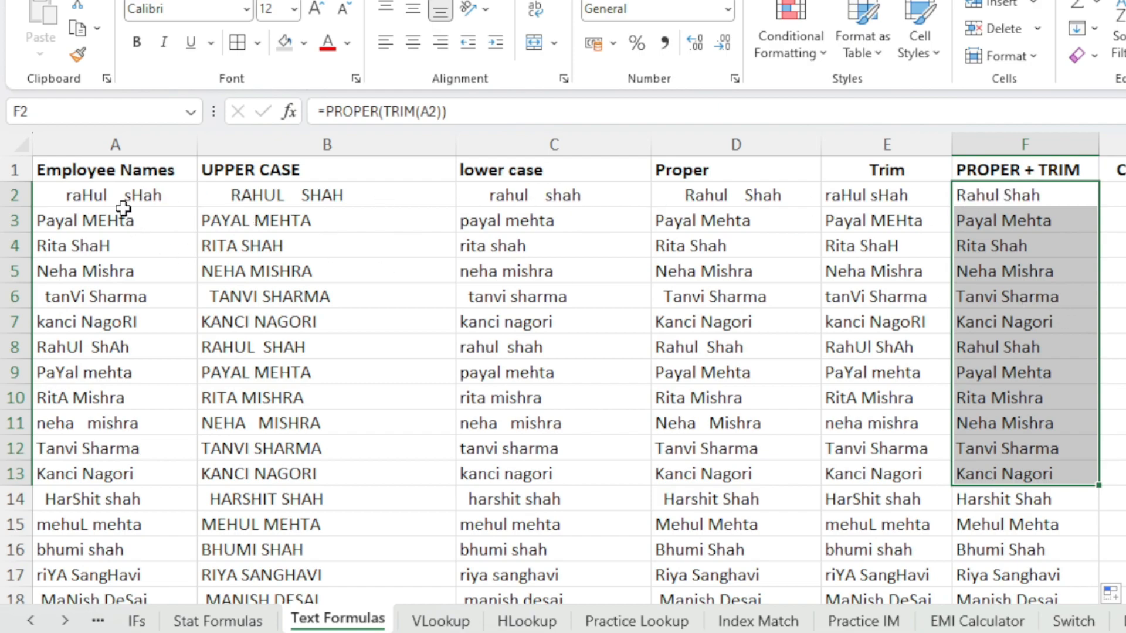
left_click(99, 194)
left_click(1000, 200)
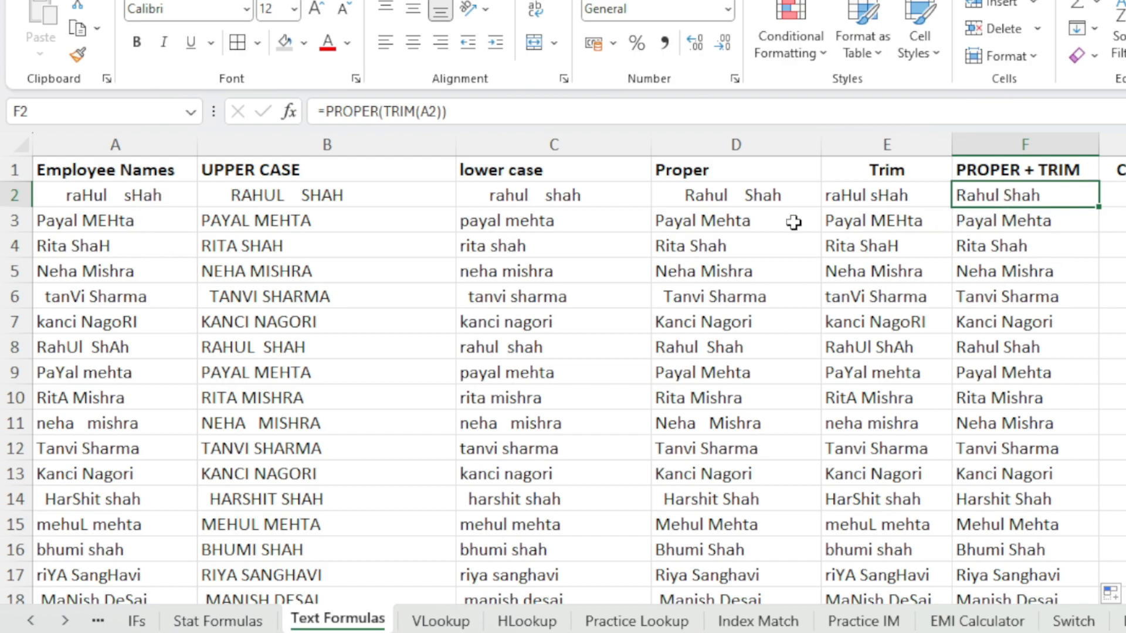
left_click(177, 203)
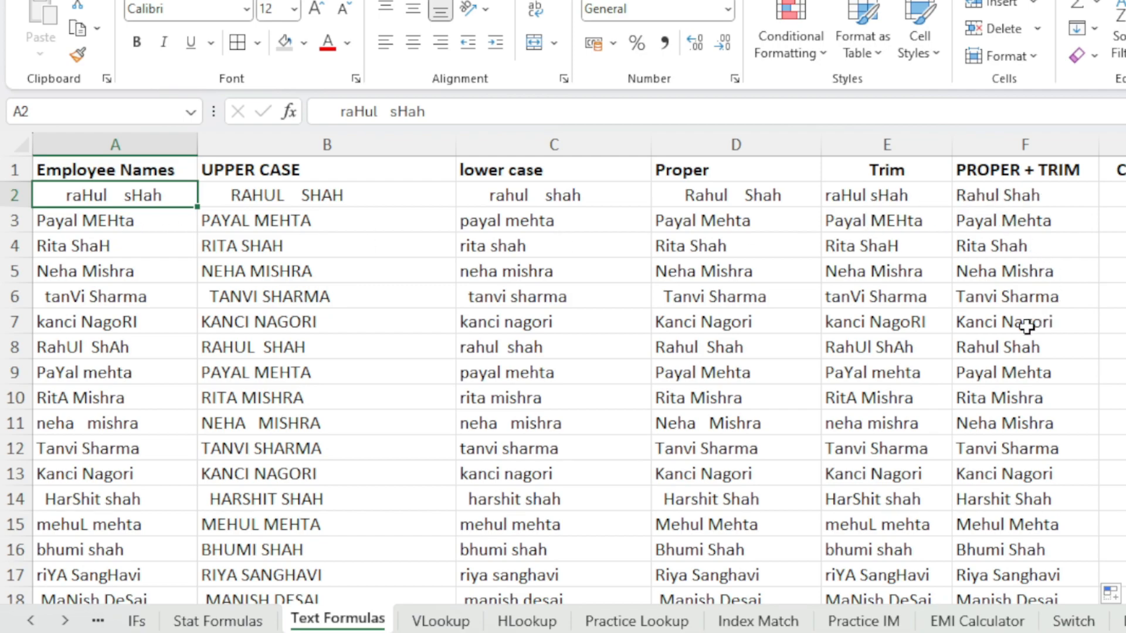
left_click(156, 300)
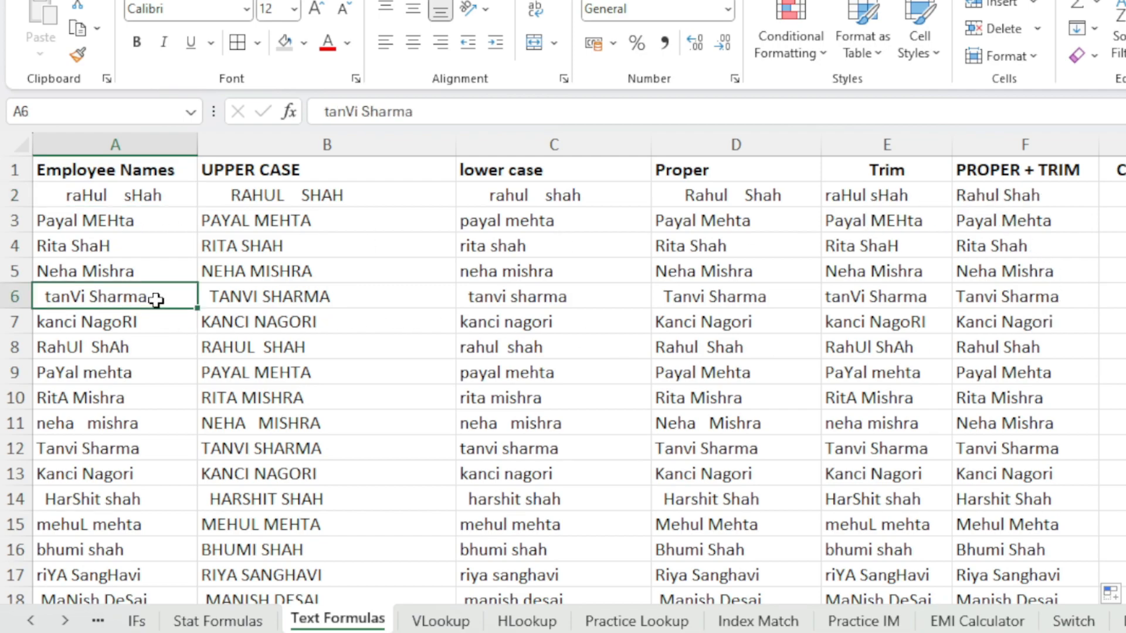
left_click(1053, 300)
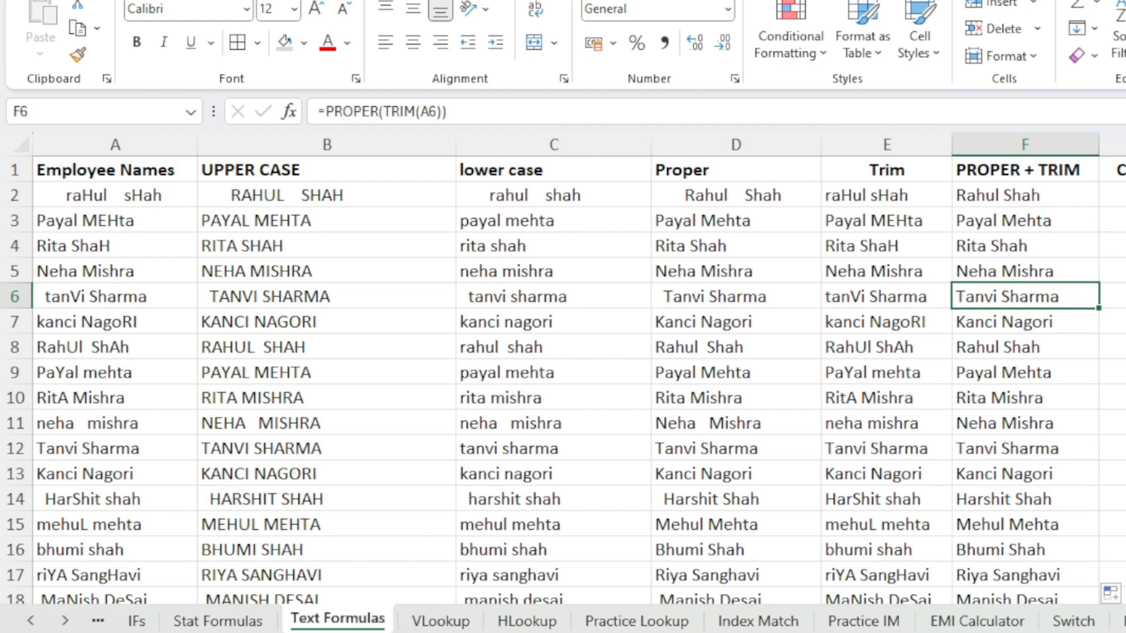
Scroll down to the TEXTSPLIT section and examine the employee names listed under Employee Name
scroll(453, 411, "down", 5)
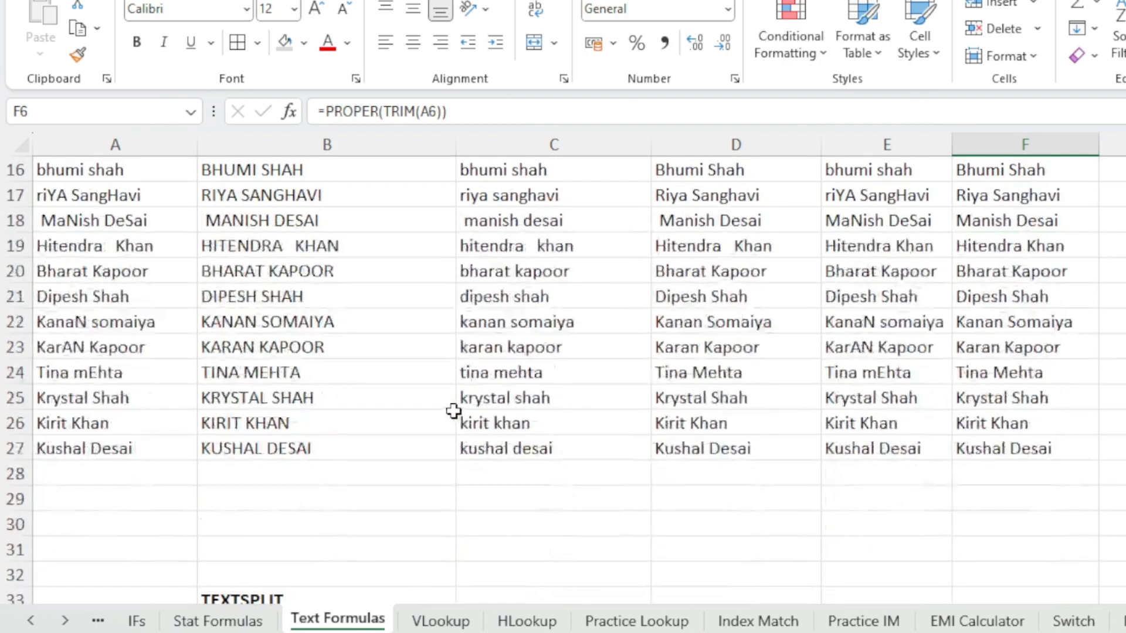
scroll(452, 409, "down", 3)
scroll(449, 399, "down", 2)
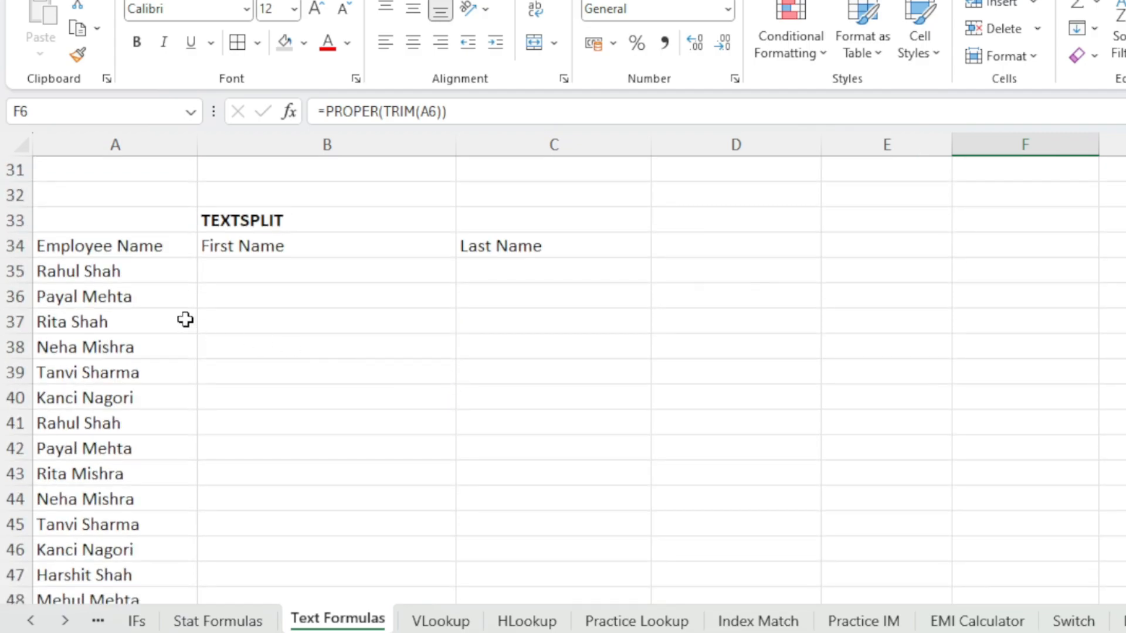
scroll(219, 334, "up", 9)
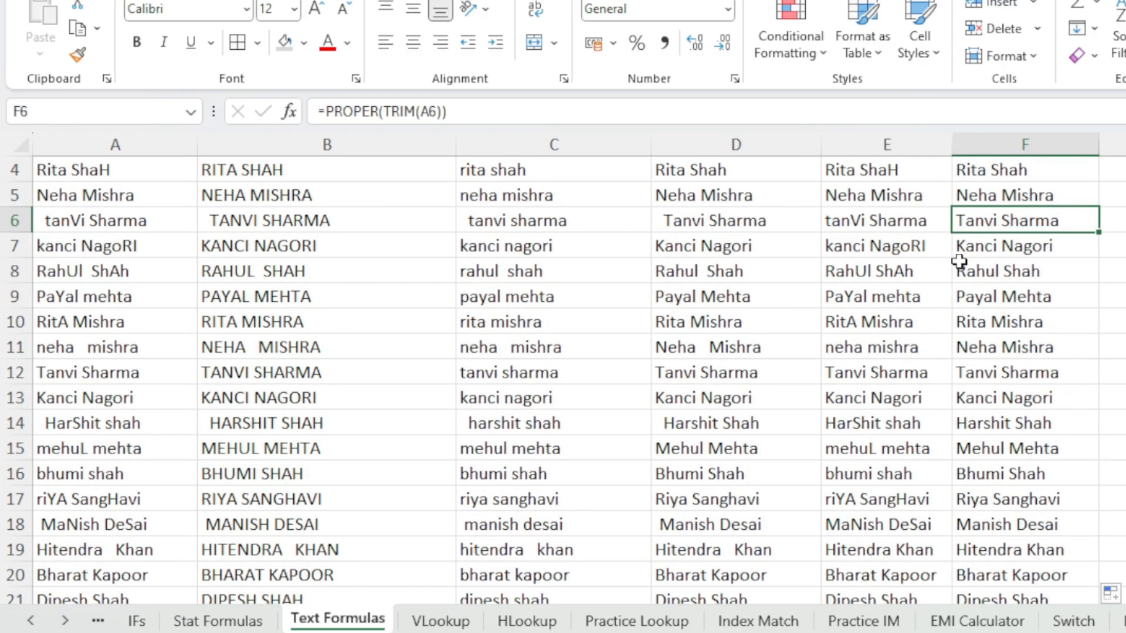
scroll(128, 528, "down", 8)
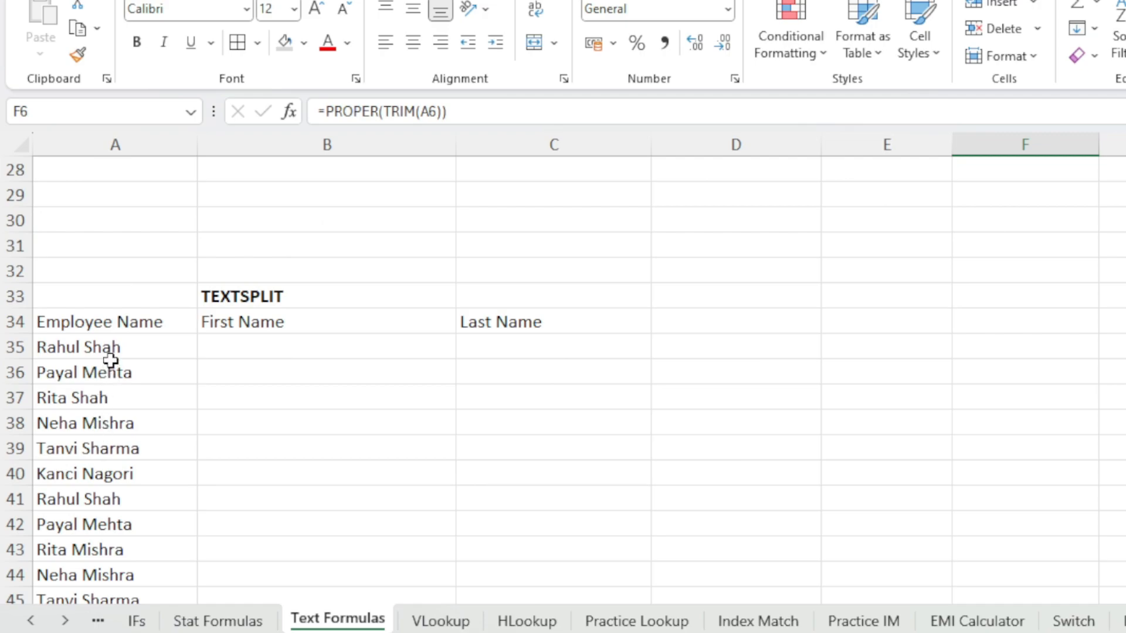
left_click(96, 349)
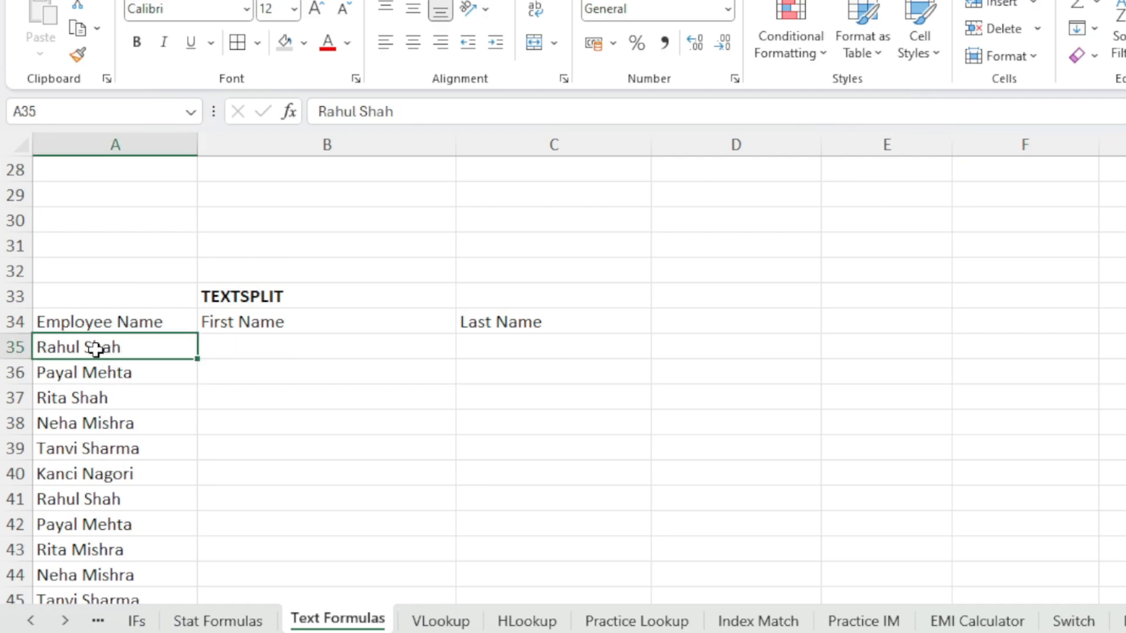
left_click(123, 375)
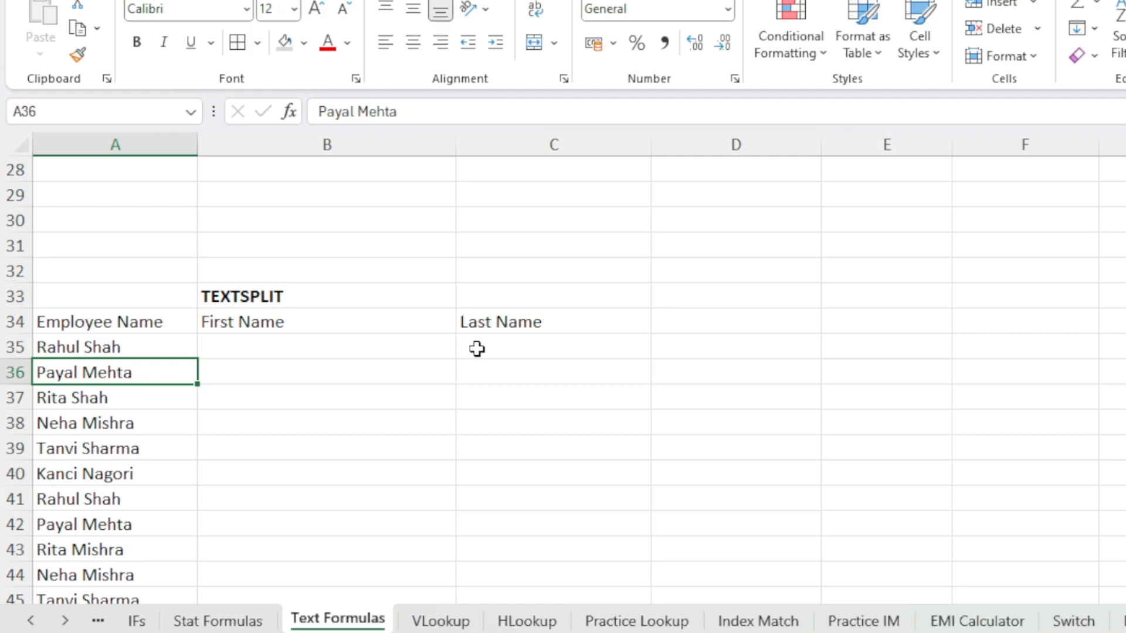
left_click(96, 348)
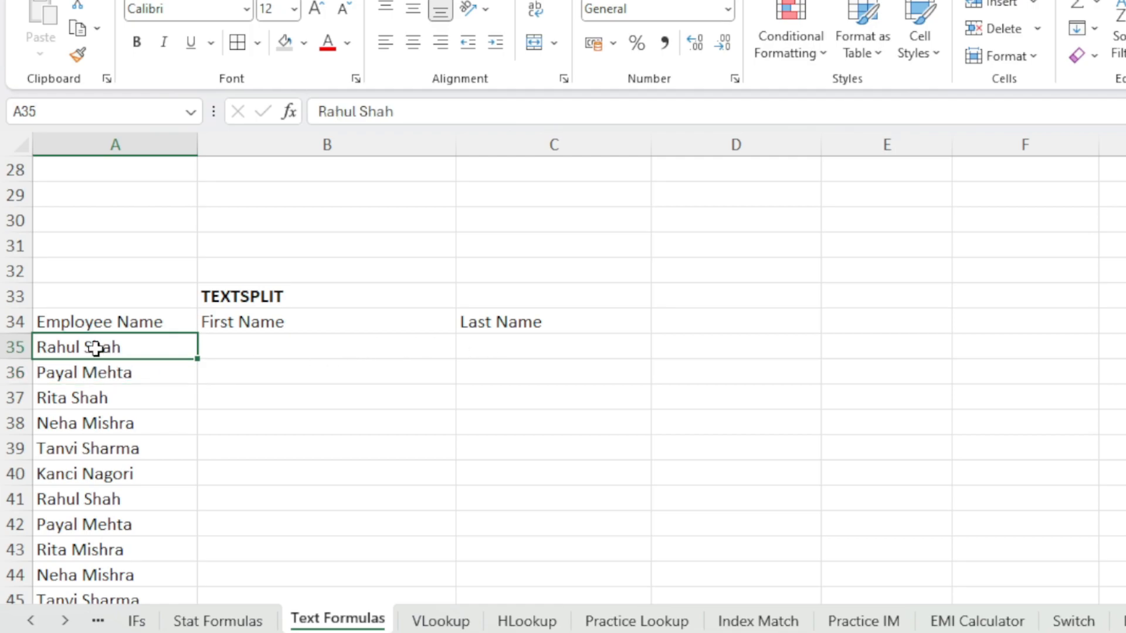
double_click(93, 346)
double_click(93, 346)
key("ctrl+c")
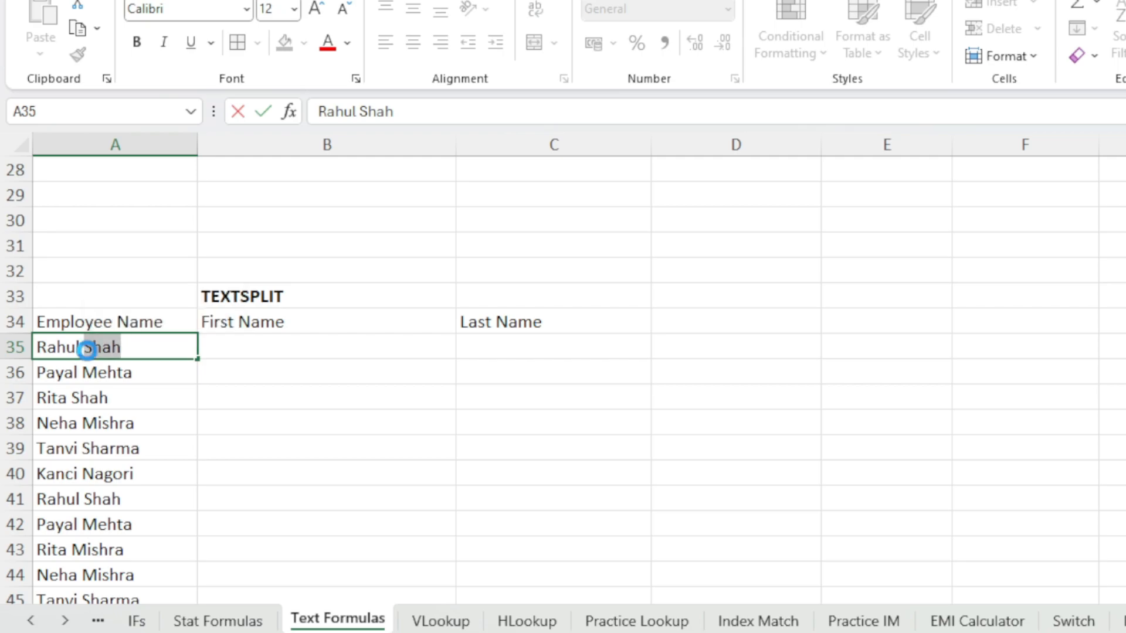
key("BackSpace")
left_click(319, 341)
left_click(520, 342)
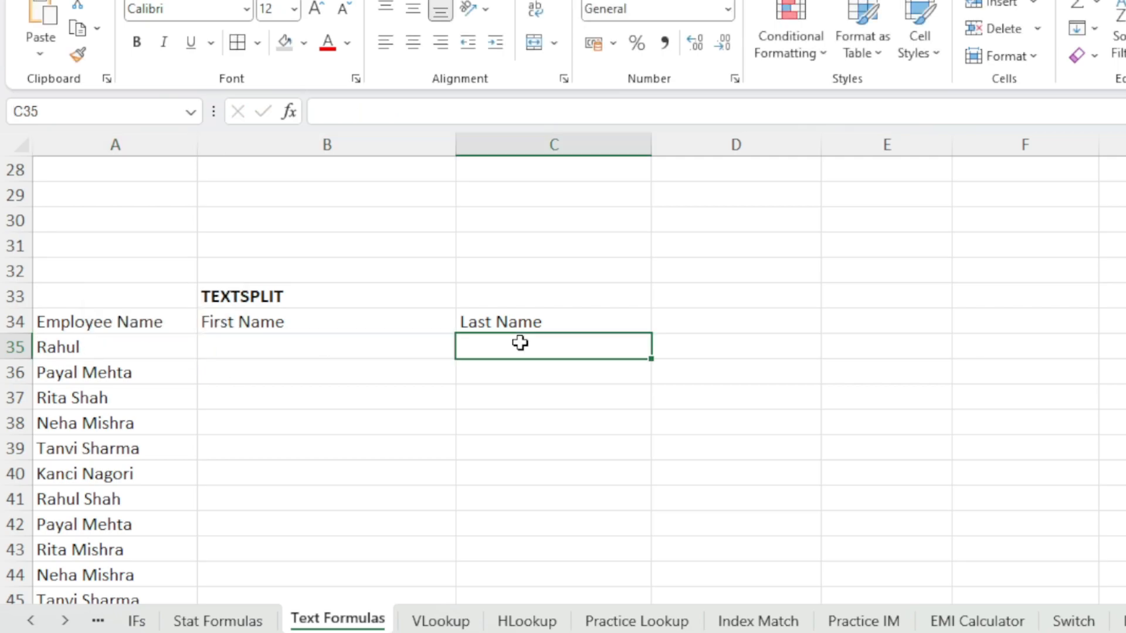
key("ctrl+v")
left_click(61, 350)
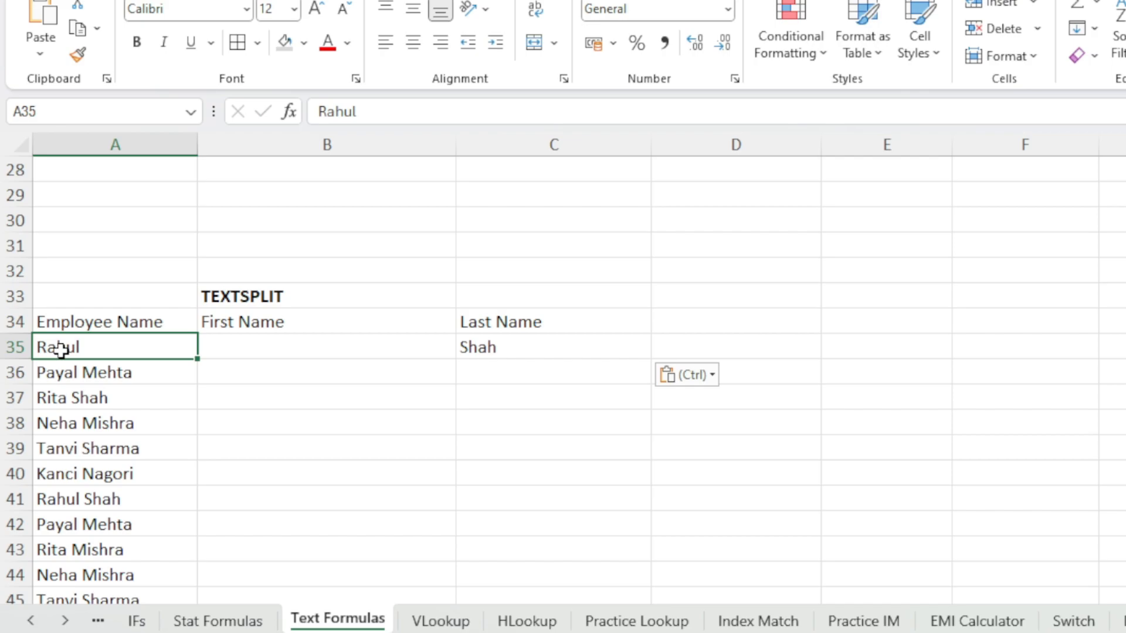
key("ctrl+c")
left_click(262, 350)
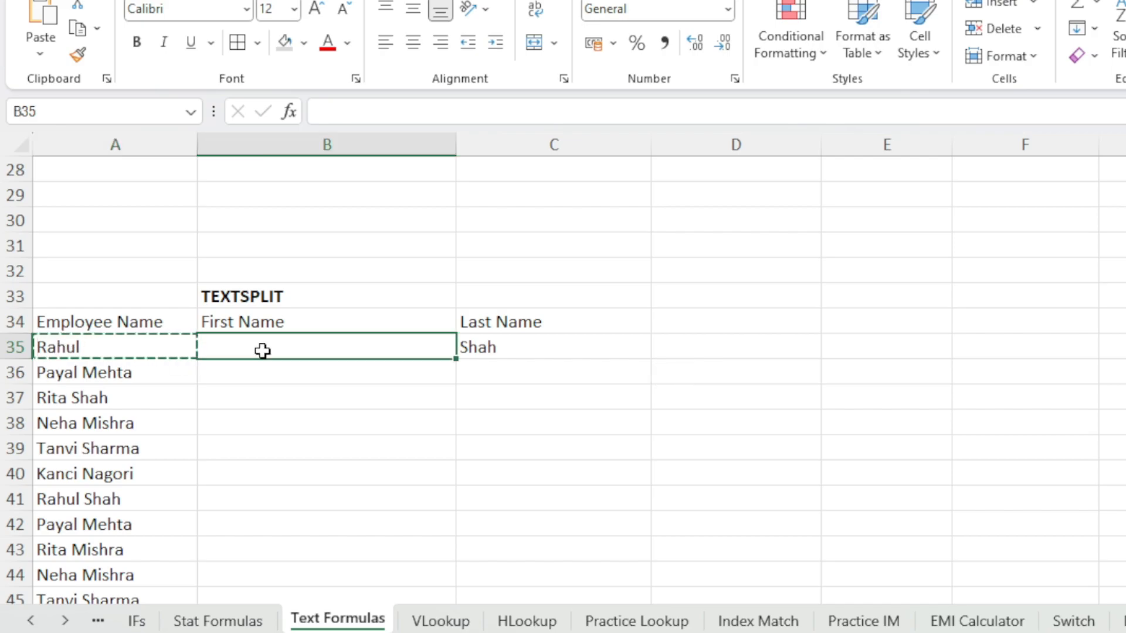
key("Return")
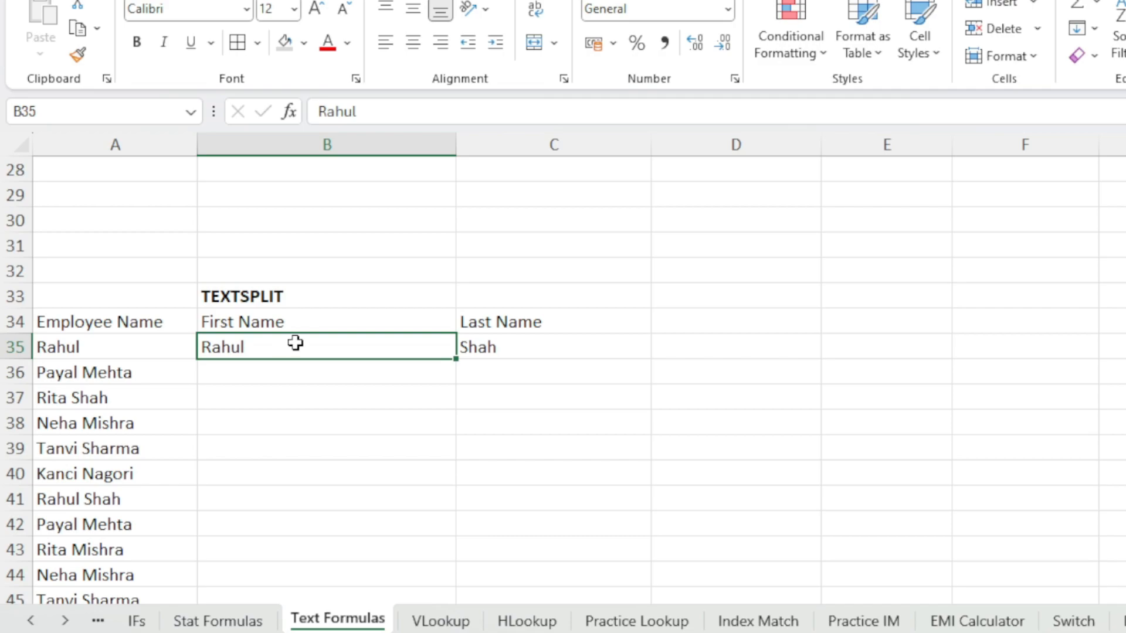
Clear the pasted last name from C35 and select B35
left_click(500, 350, "shift")
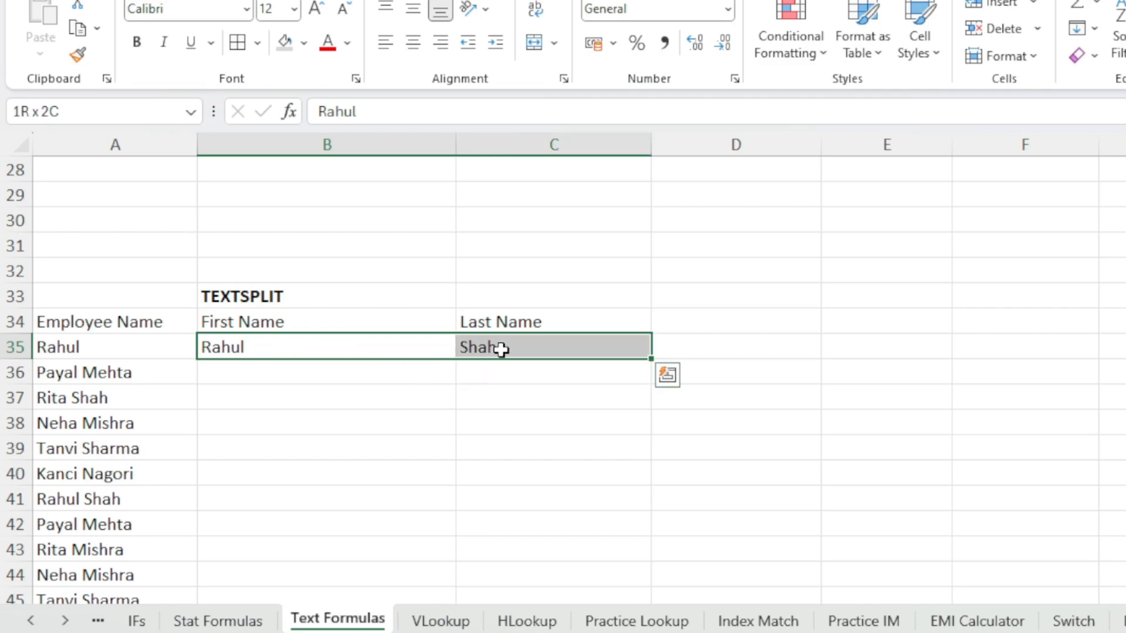
key("Delete")
left_click(247, 347)
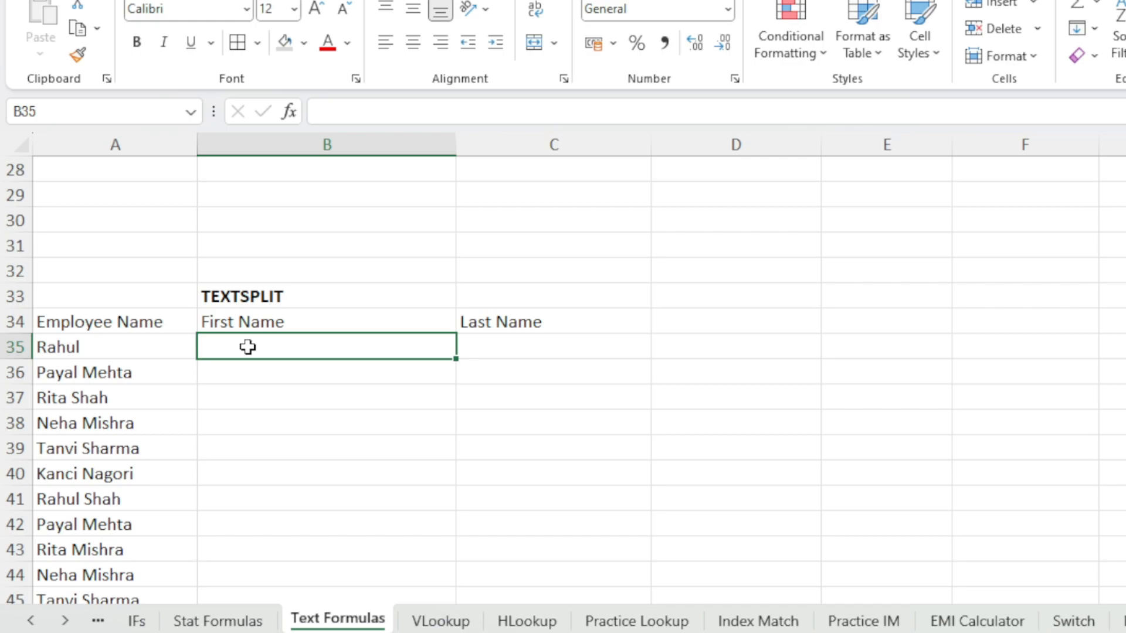
type("=tex")
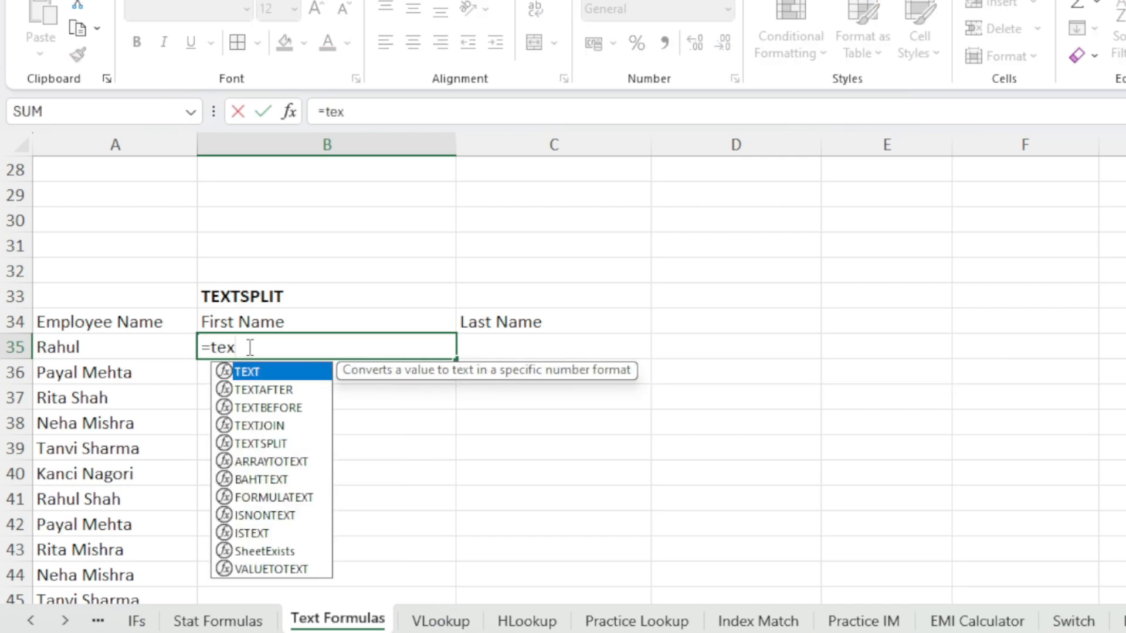
type("t")
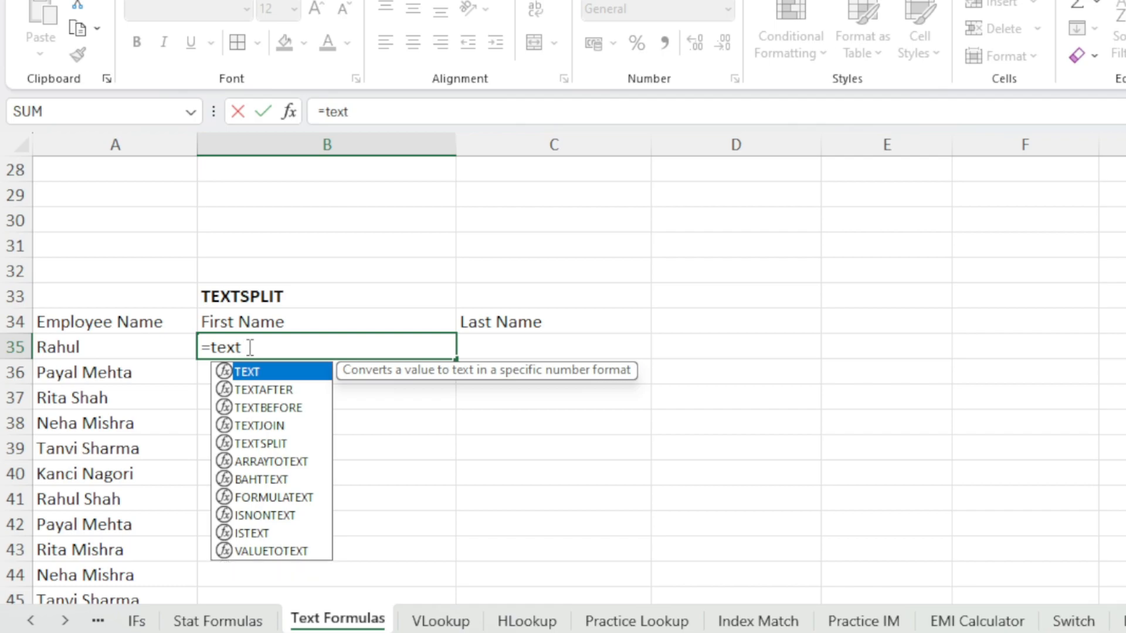
key("Escape")
key("Escape")
left_click(108, 349)
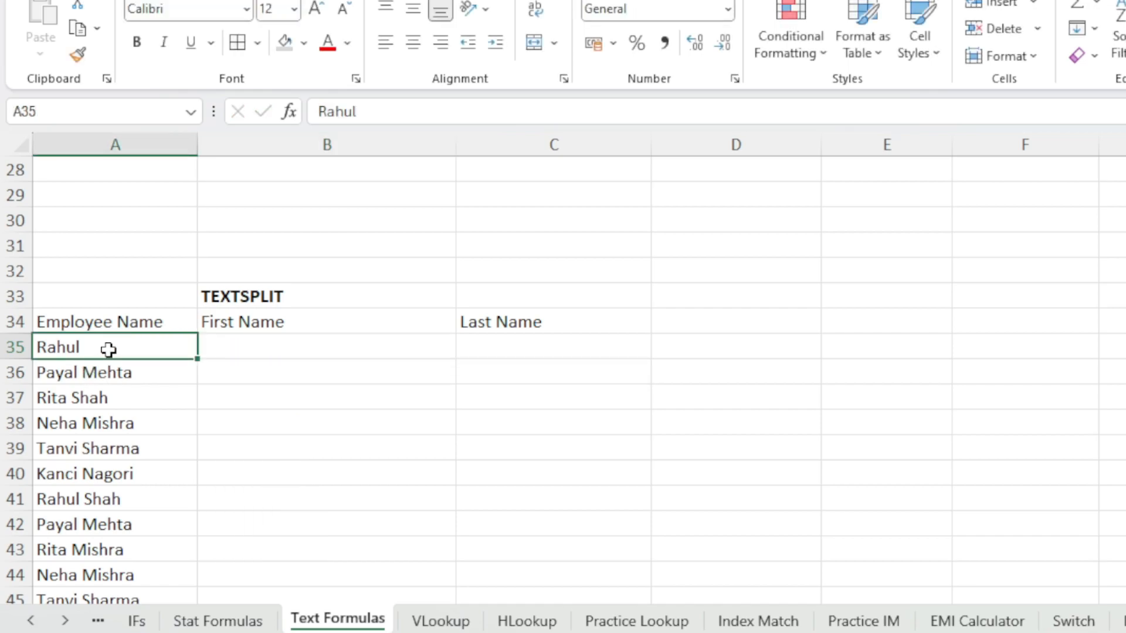
key("ctrl+z")
key("ctrl+z")
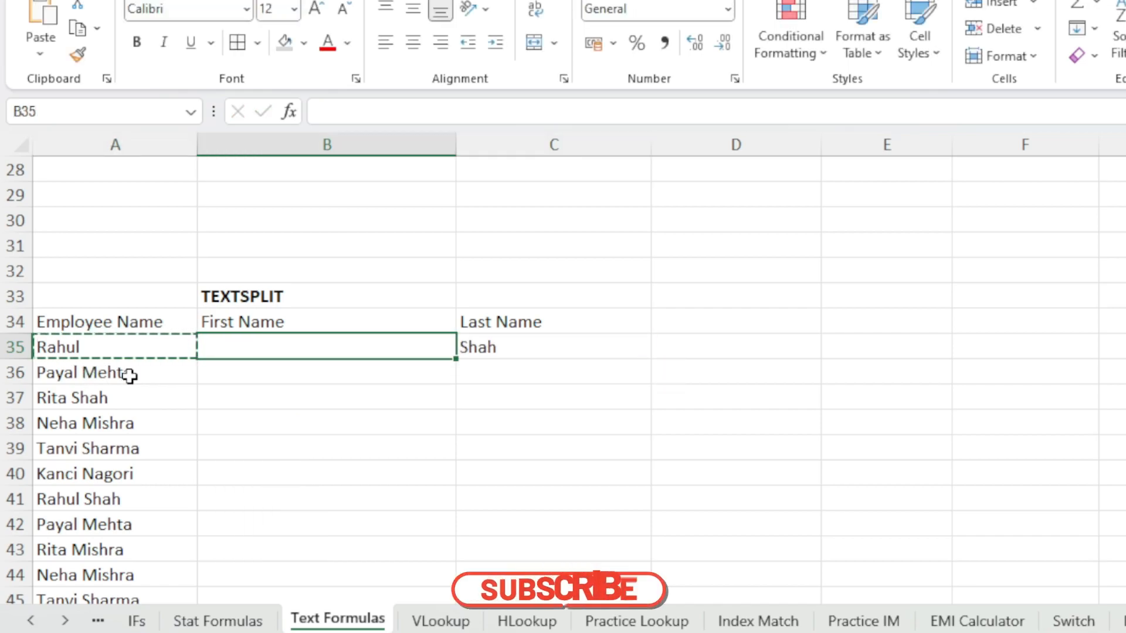
key("ctrl+z")
key("ctrl+z")
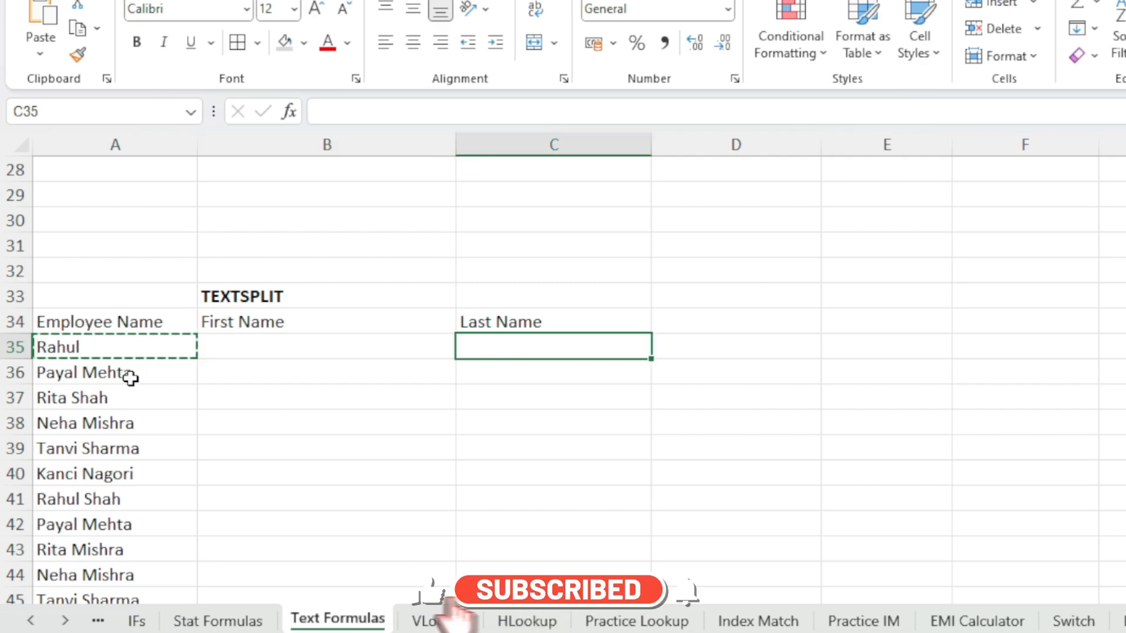
key("Escape")
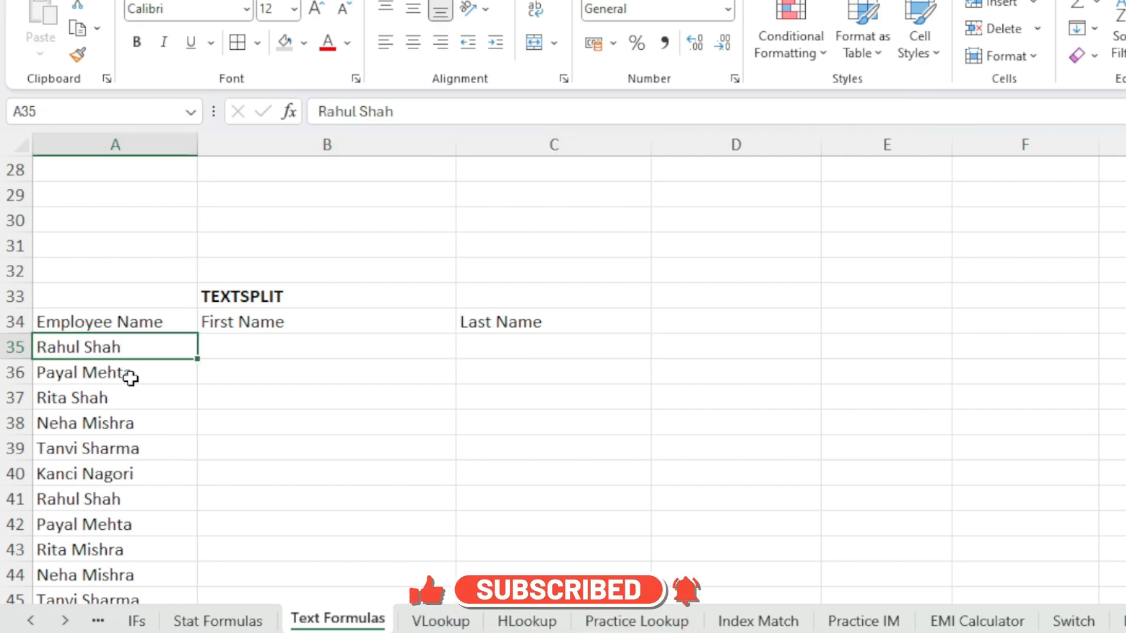
Enter =TEXTSPLIT(A35," ") in B35 to split the employee name into first and last name
left_click(249, 352)
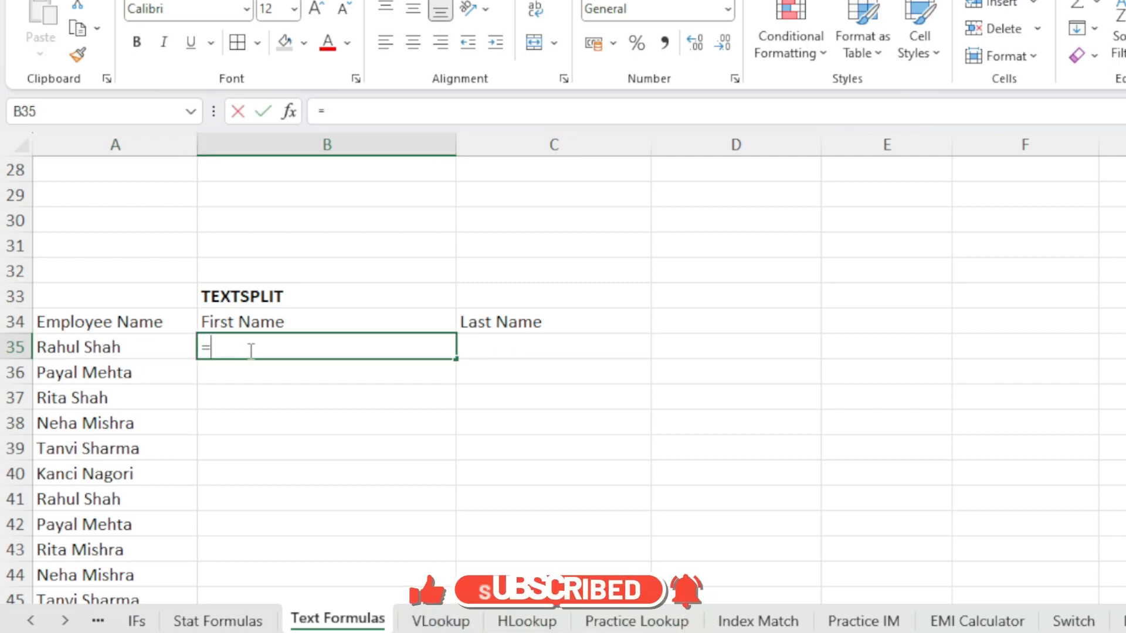
type("=textpl")
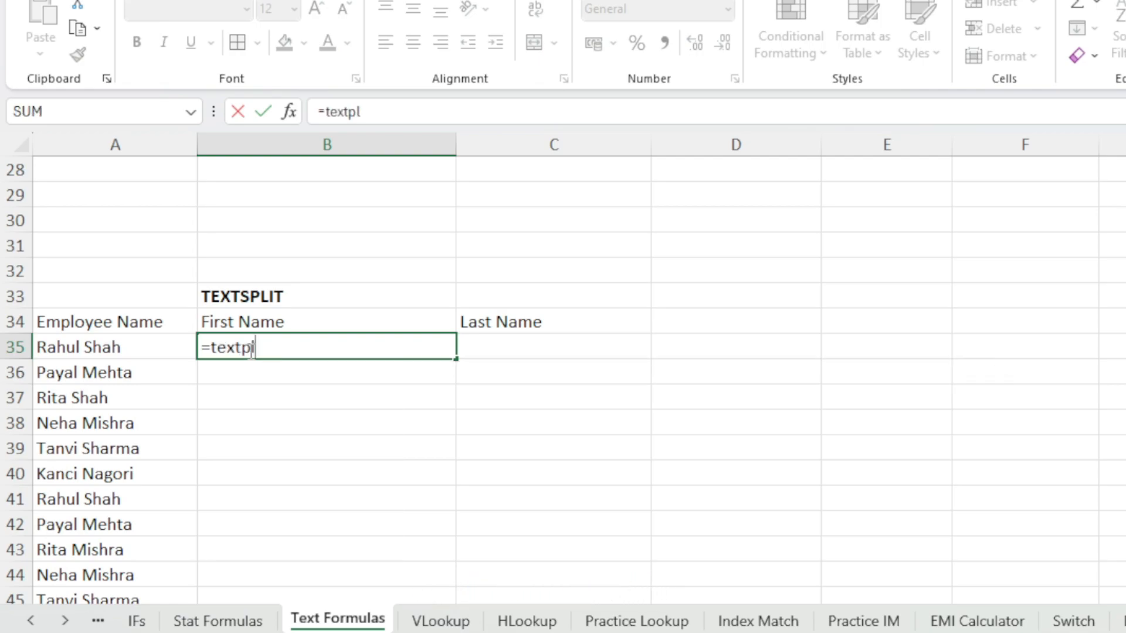
key("BackSpace")
key("BackSpace")
type("SPLIT(")
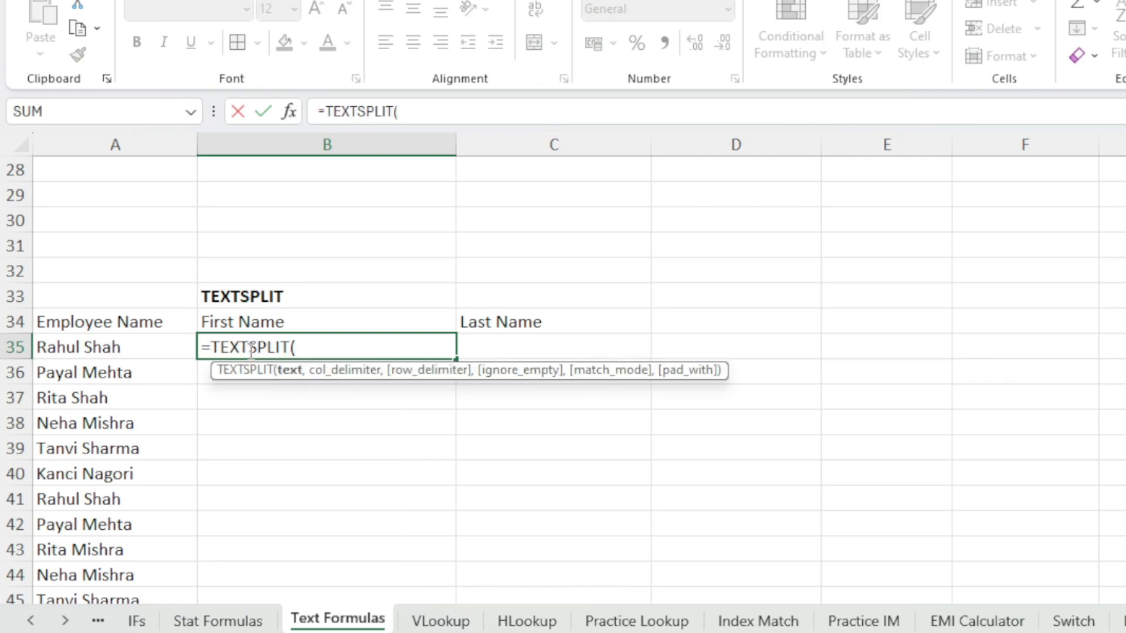
left_click(117, 345)
type(",")
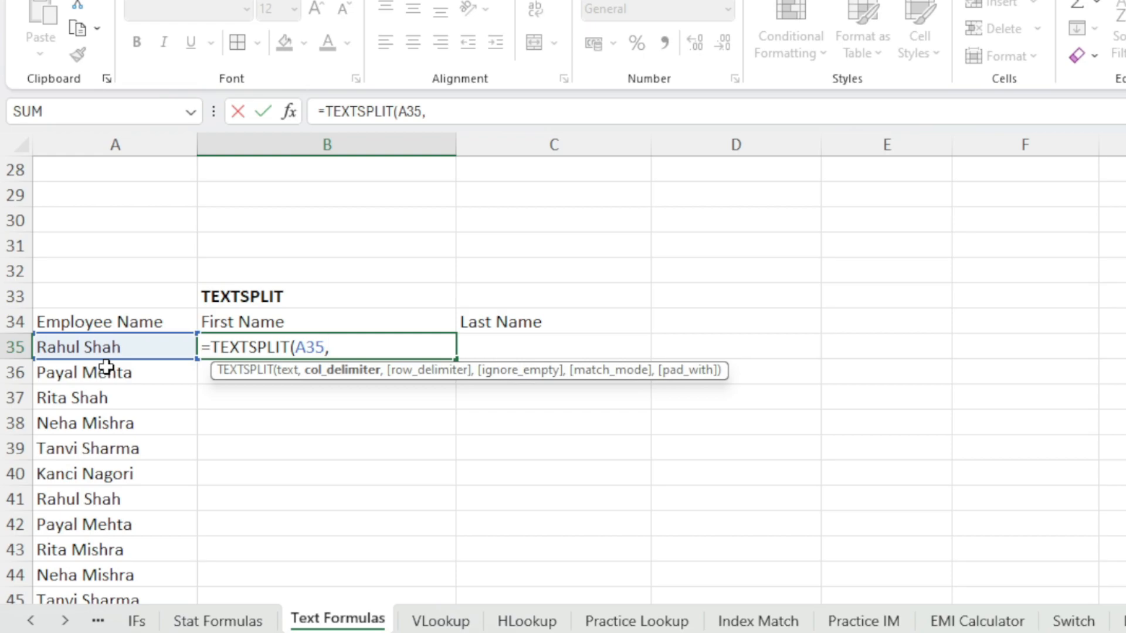
type("\" \"")
key("BackSpace")
key("BackSpace")
key("BackSpace")
type("\" \"")
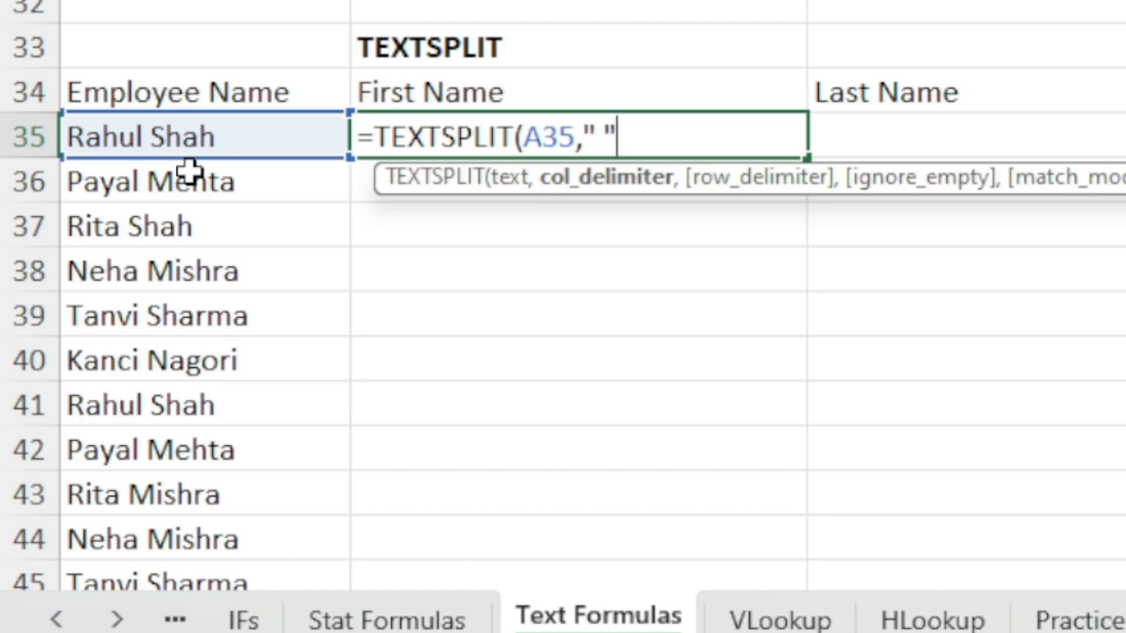
type(",")
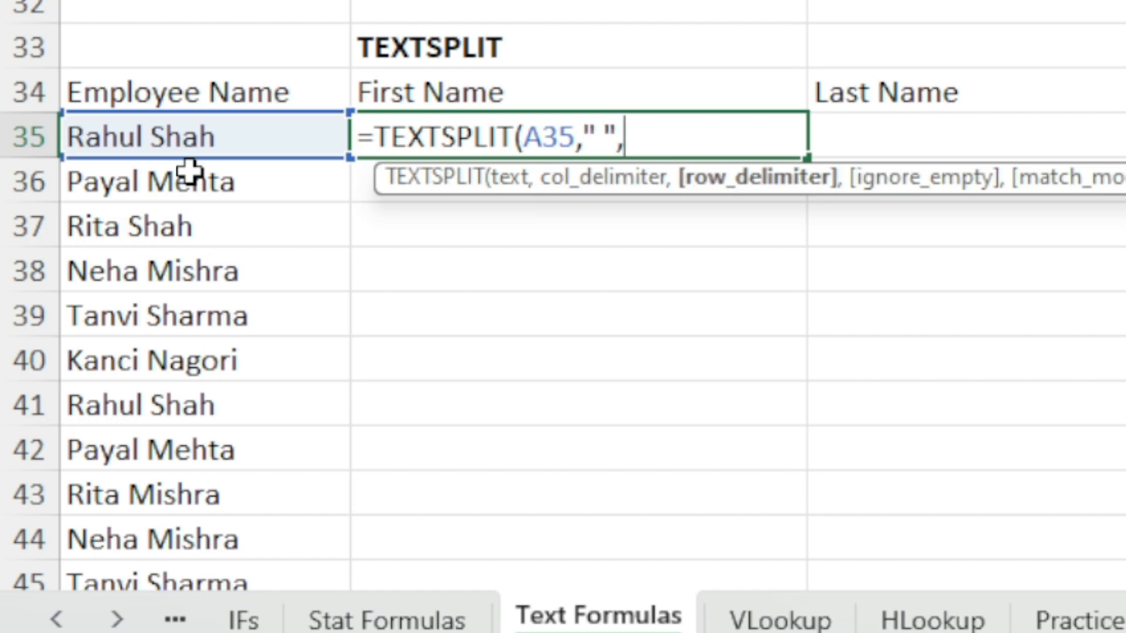
key("BackSpace")
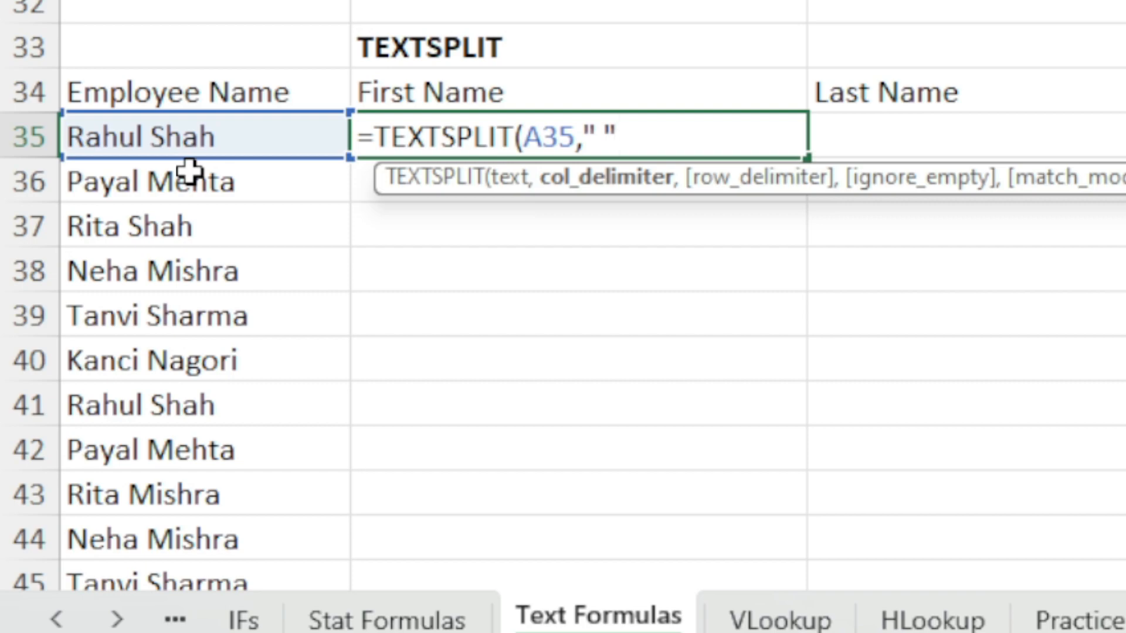
type(")")
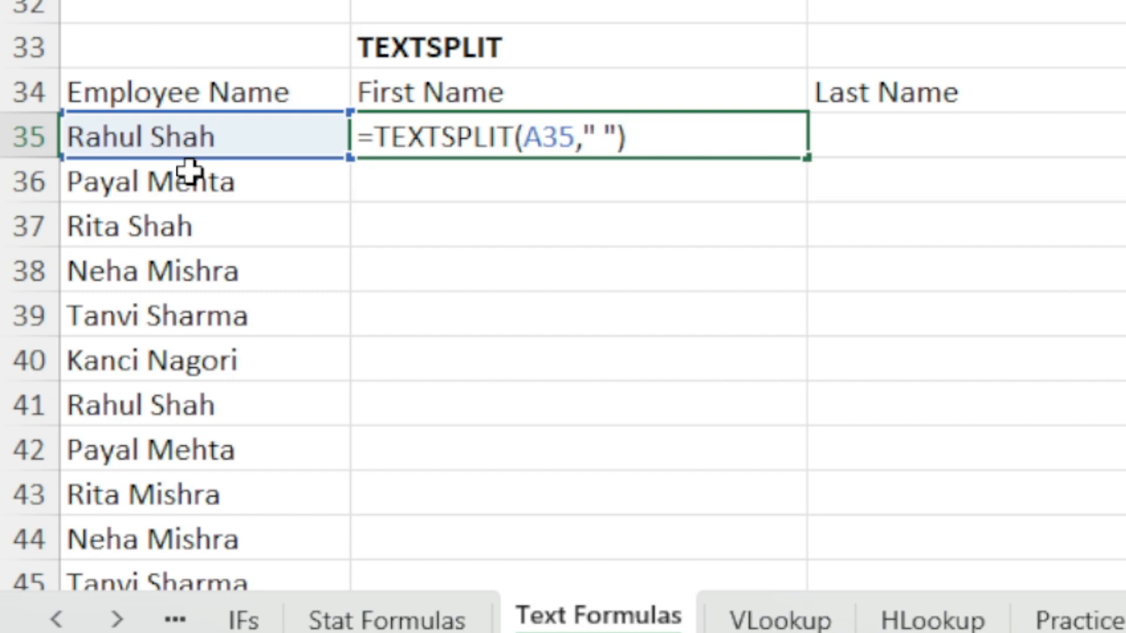
key("Return")
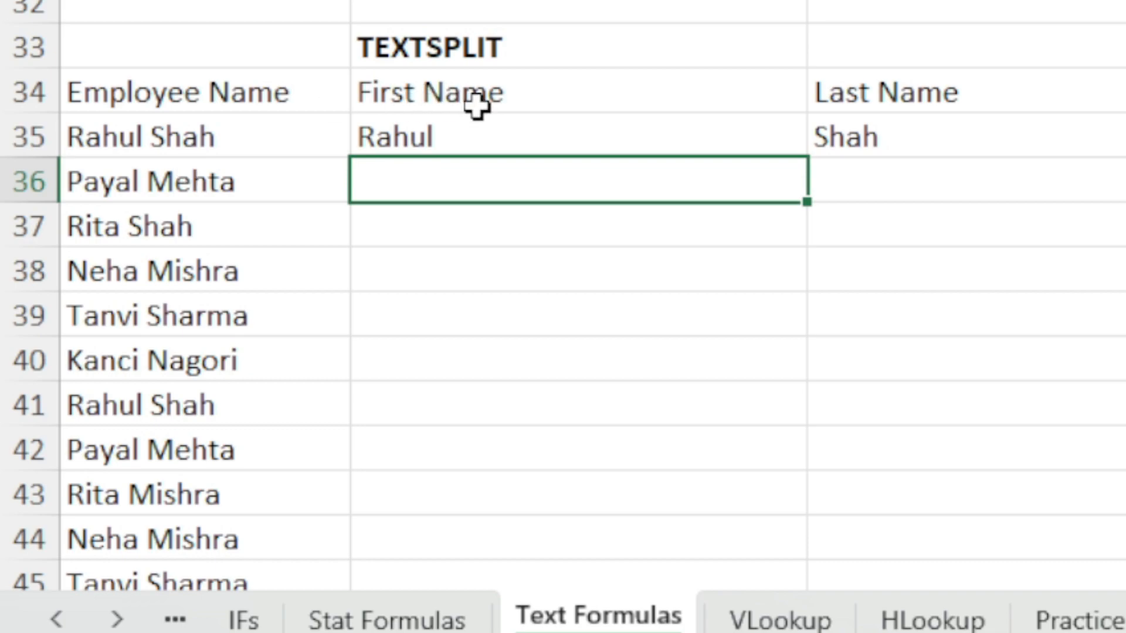
Fill the TEXTSPLIT formula down from B35 through row 60 for all employee names
left_click(527, 132)
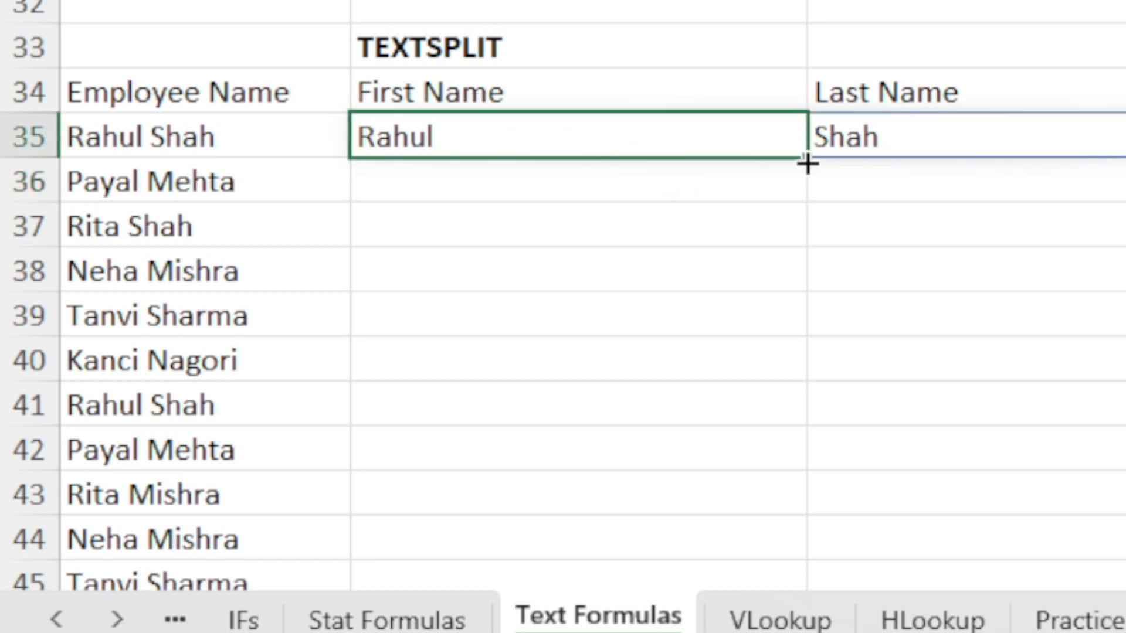
left_click_drag(806, 164, 767, 554)
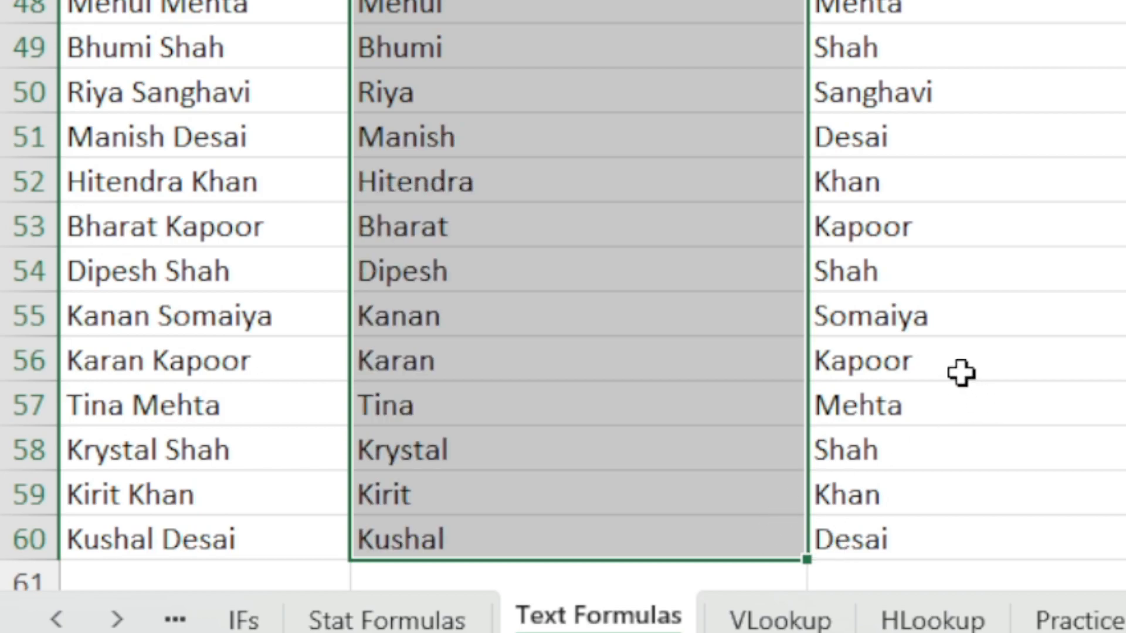
Review the split first and last names and the formula in the Last Name column across the list
scroll(794, 211, "up", 7)
left_click(452, 402)
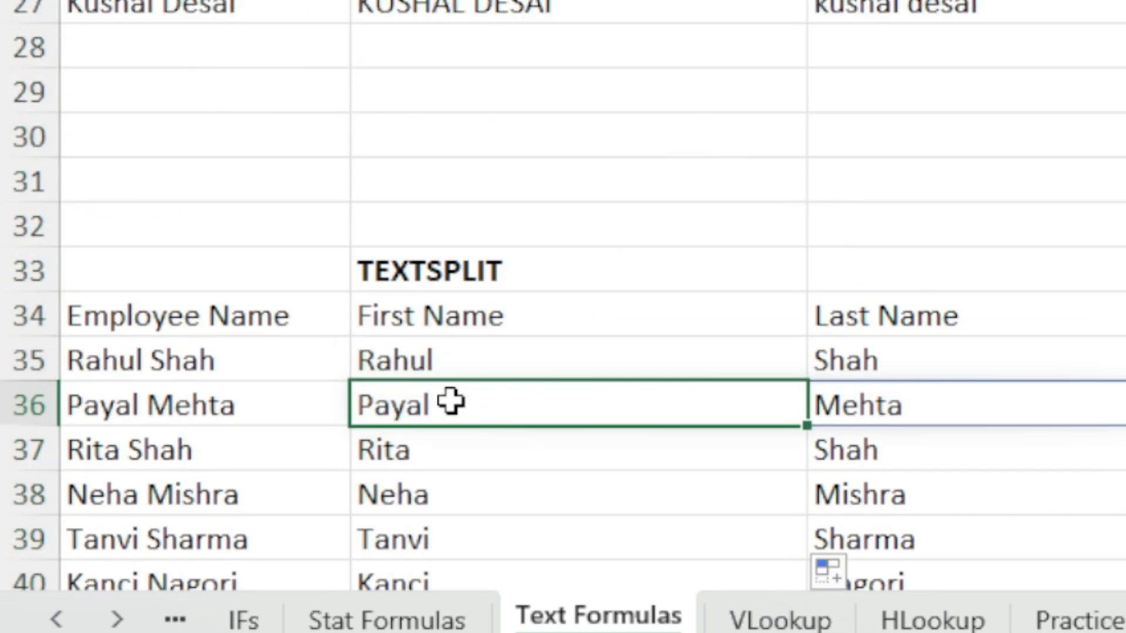
left_click(896, 405)
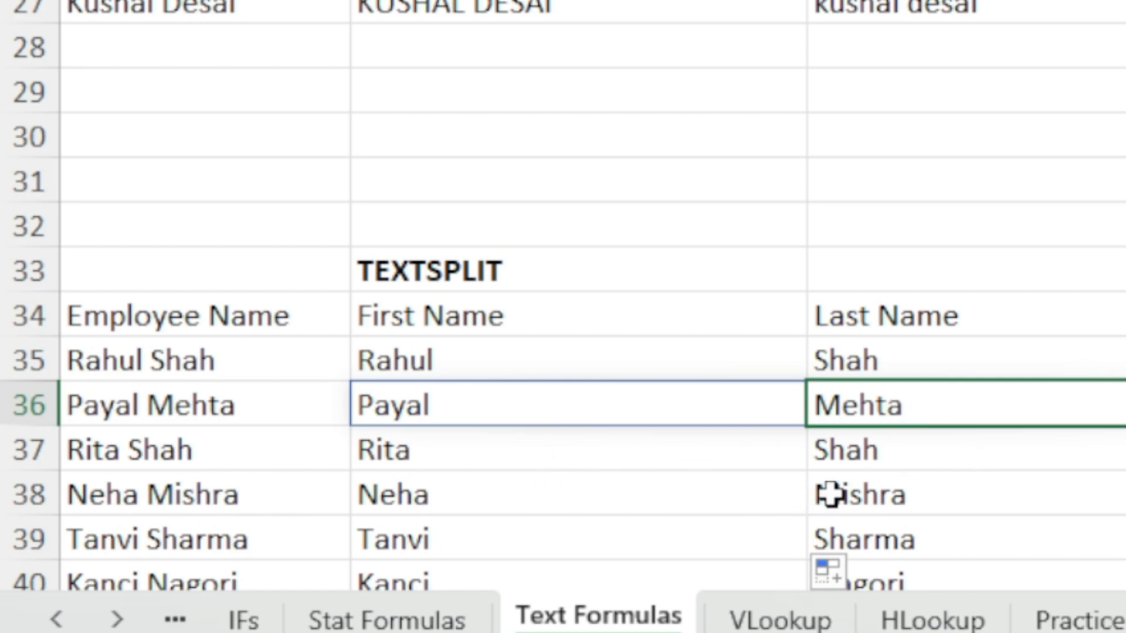
left_click(531, 267)
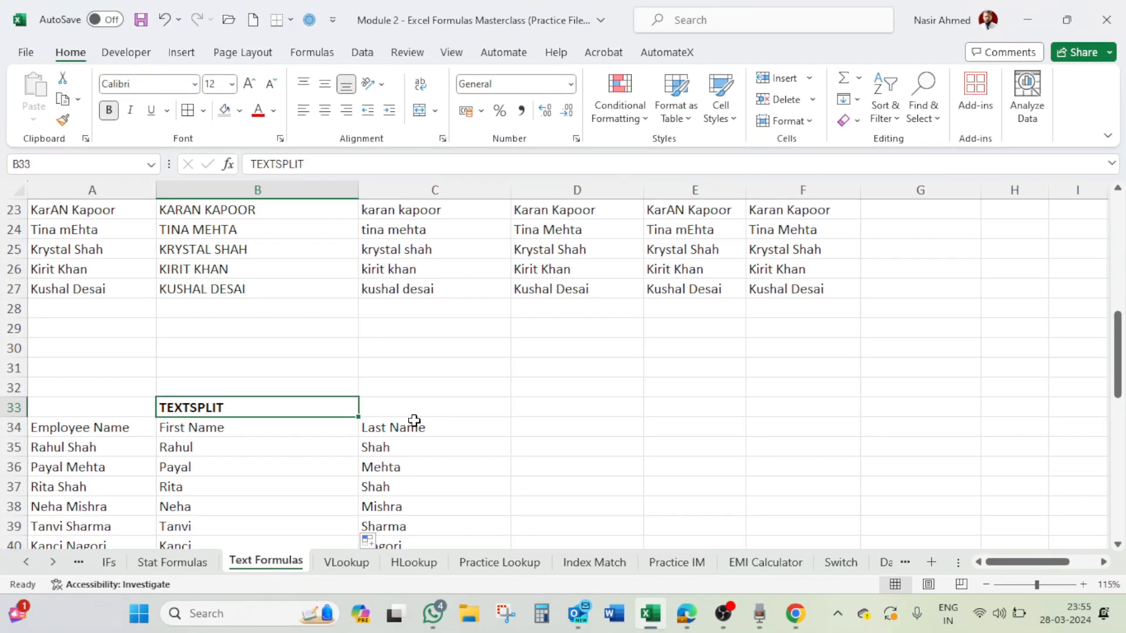
scroll(326, 401, "down", 2)
scroll(326, 401, "down", 3)
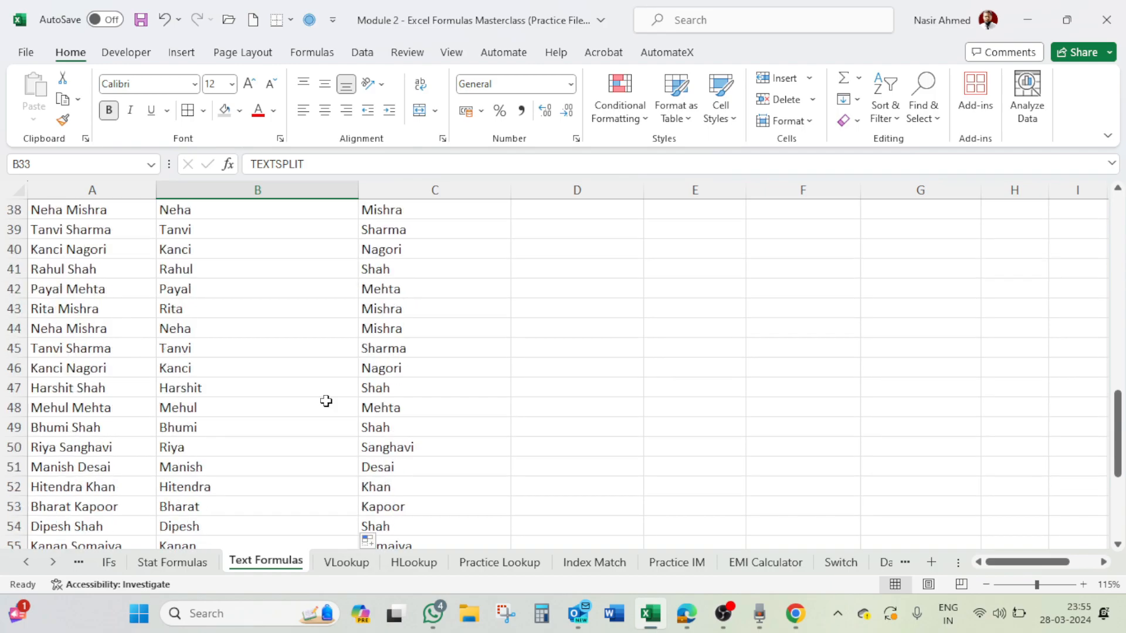
scroll(326, 401, "down", 5)
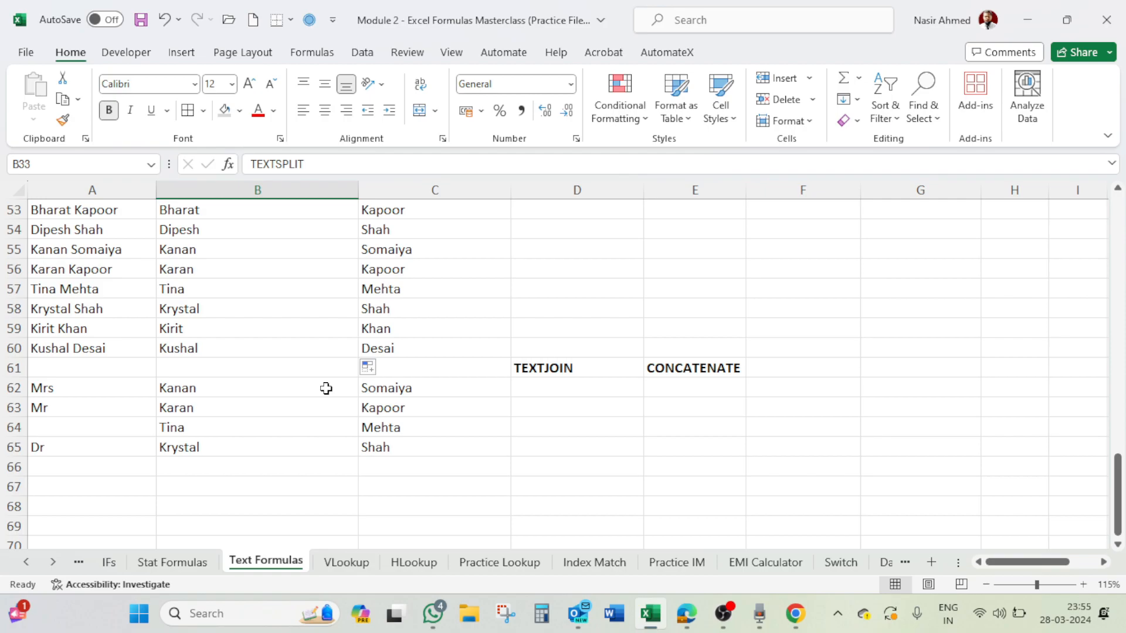
scroll(326, 388, "up", 8)
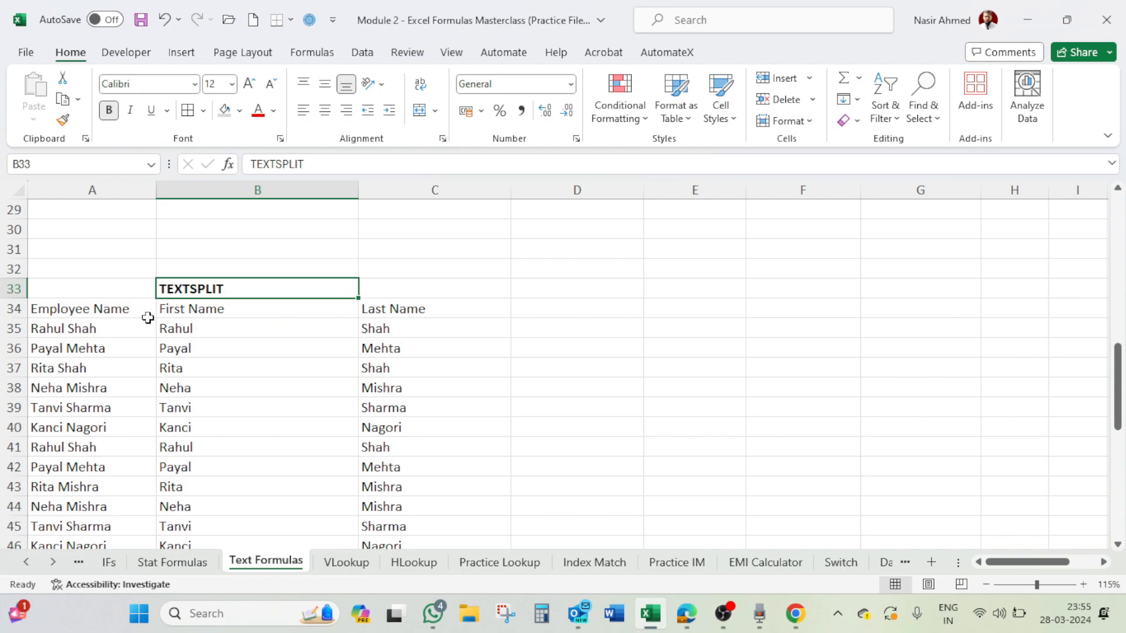
left_click(110, 328)
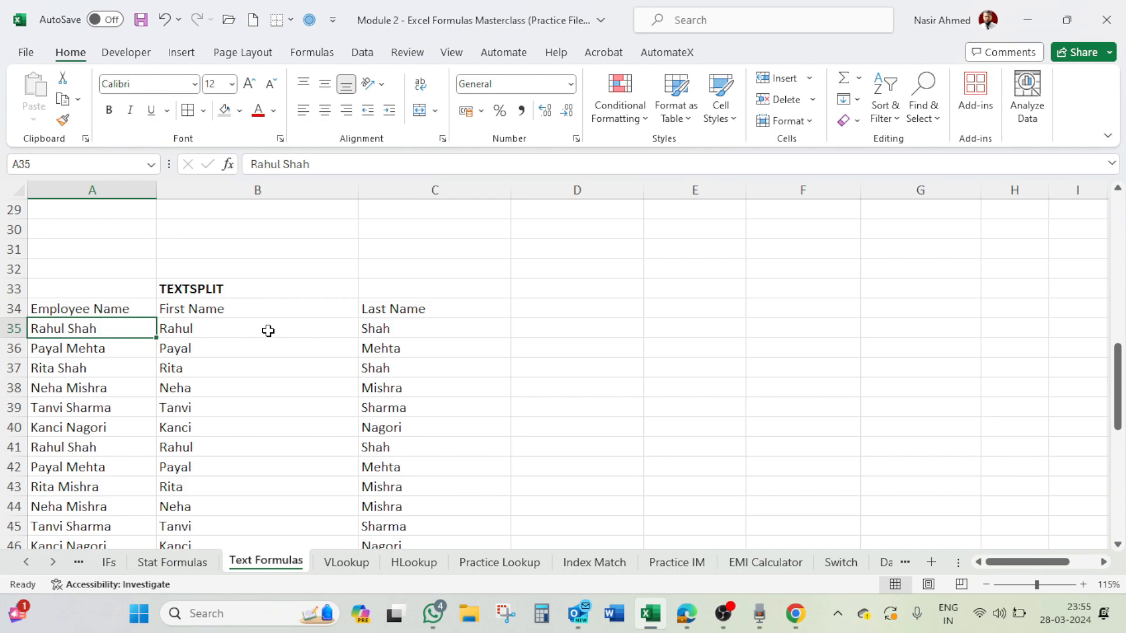
left_click(411, 330)
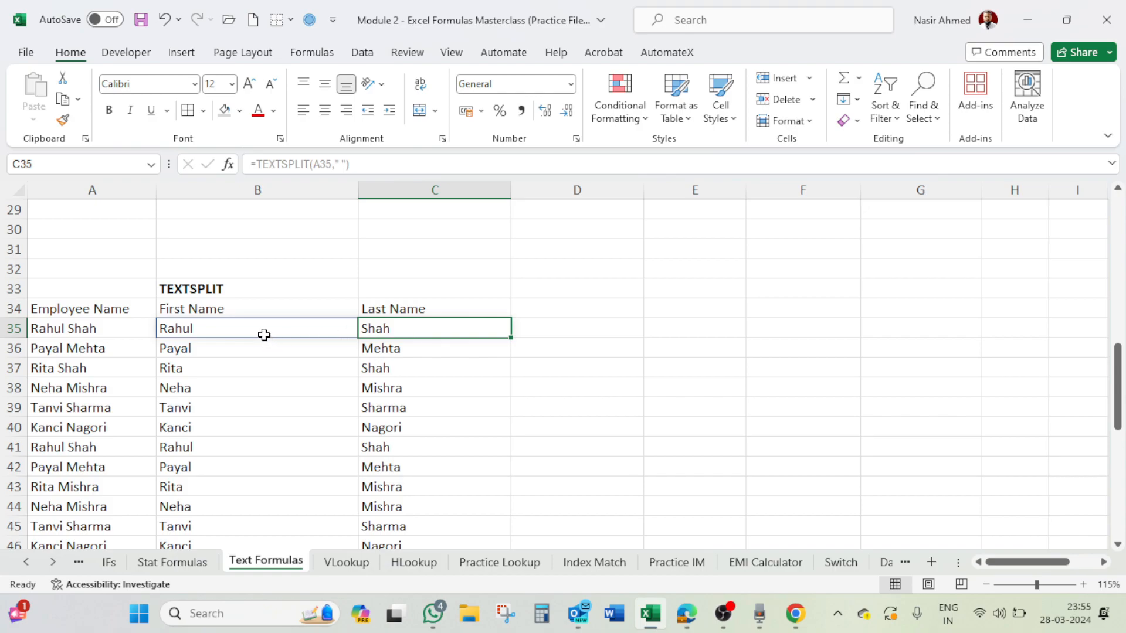
scroll(264, 335, "down", 3)
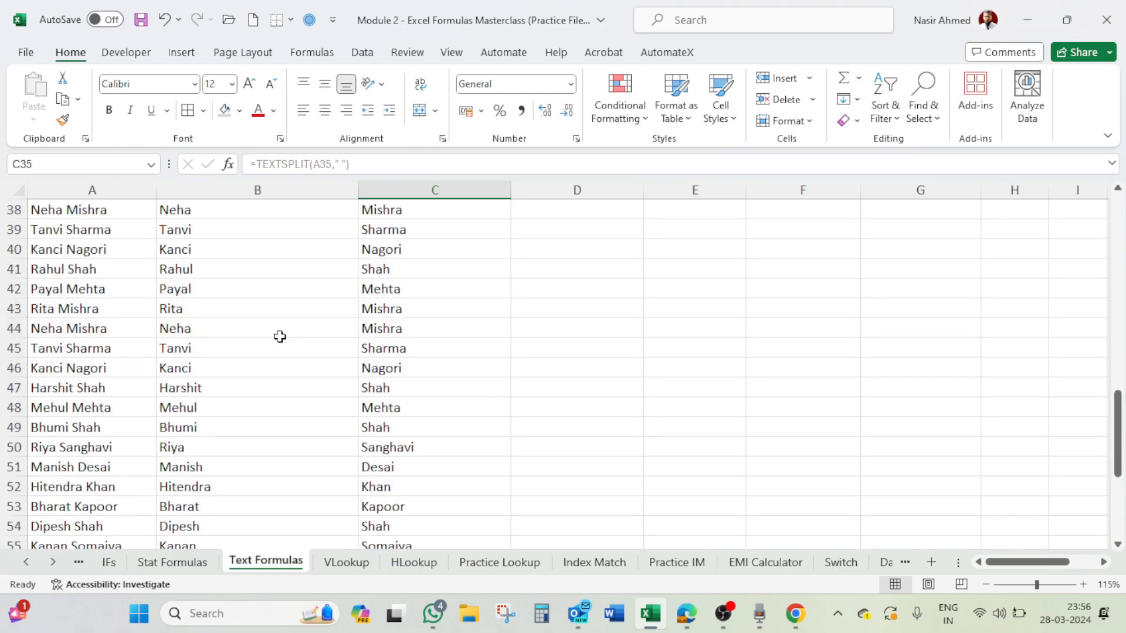
scroll(280, 336, "down", 6)
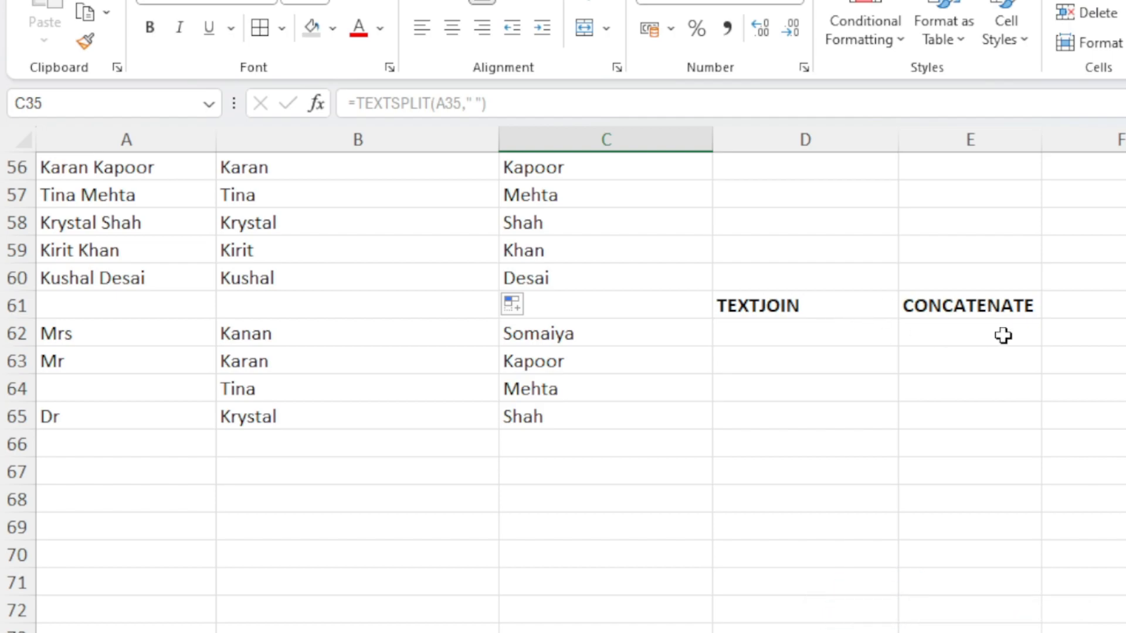
Enter =TEXTJOIN(" ",TRUE,A62:C62) in D62 to join the title, first and last name with spaces
left_click(830, 341)
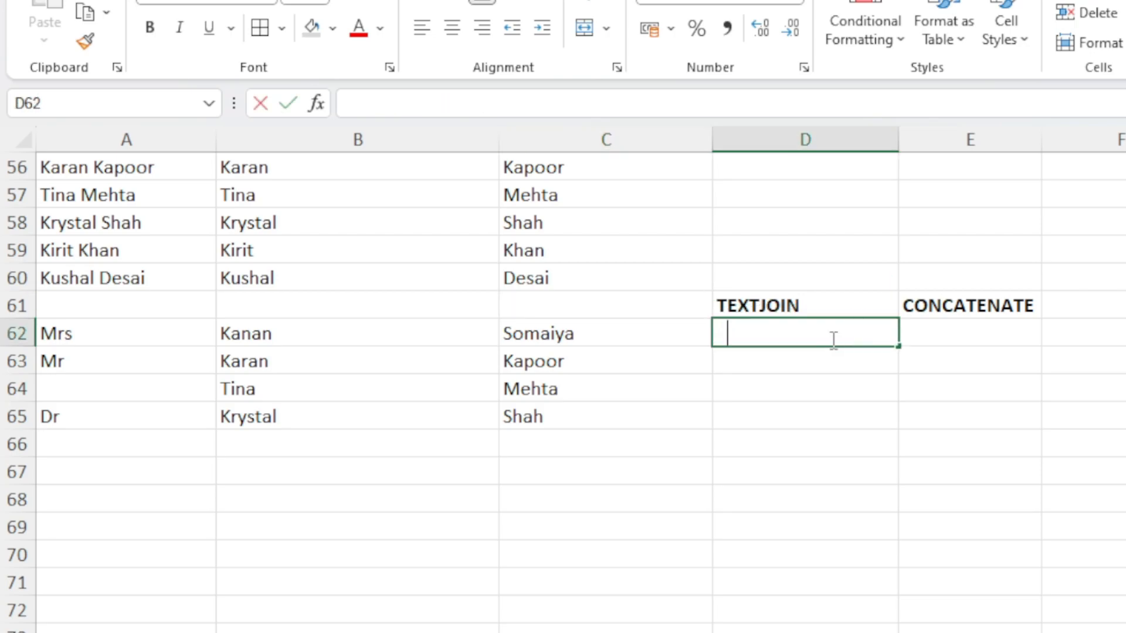
type("=textjo")
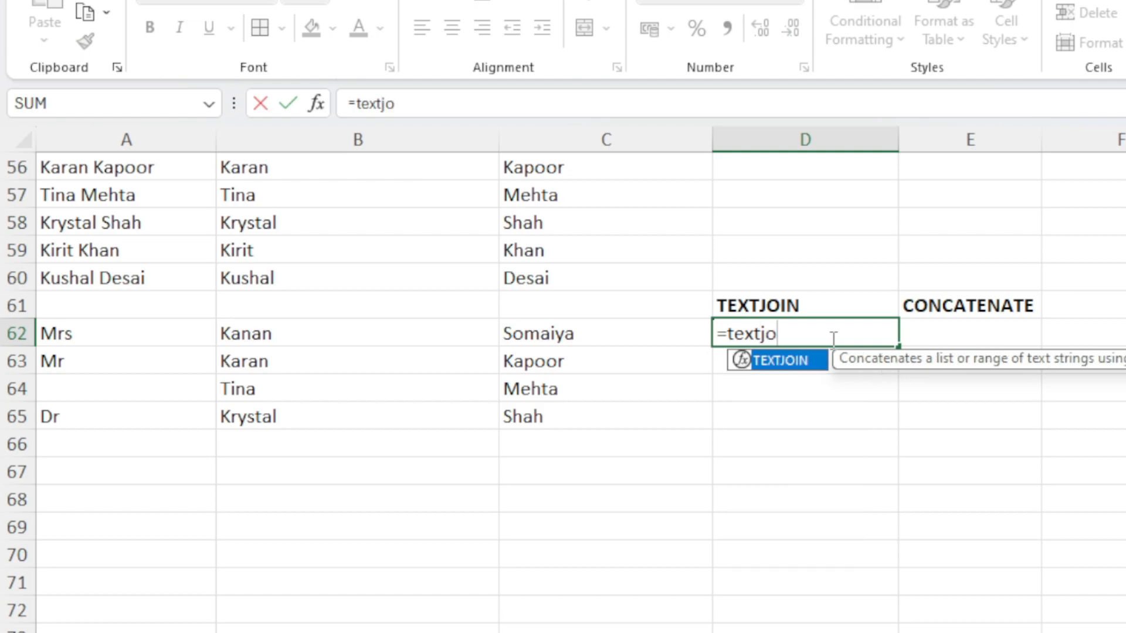
key("Tab")
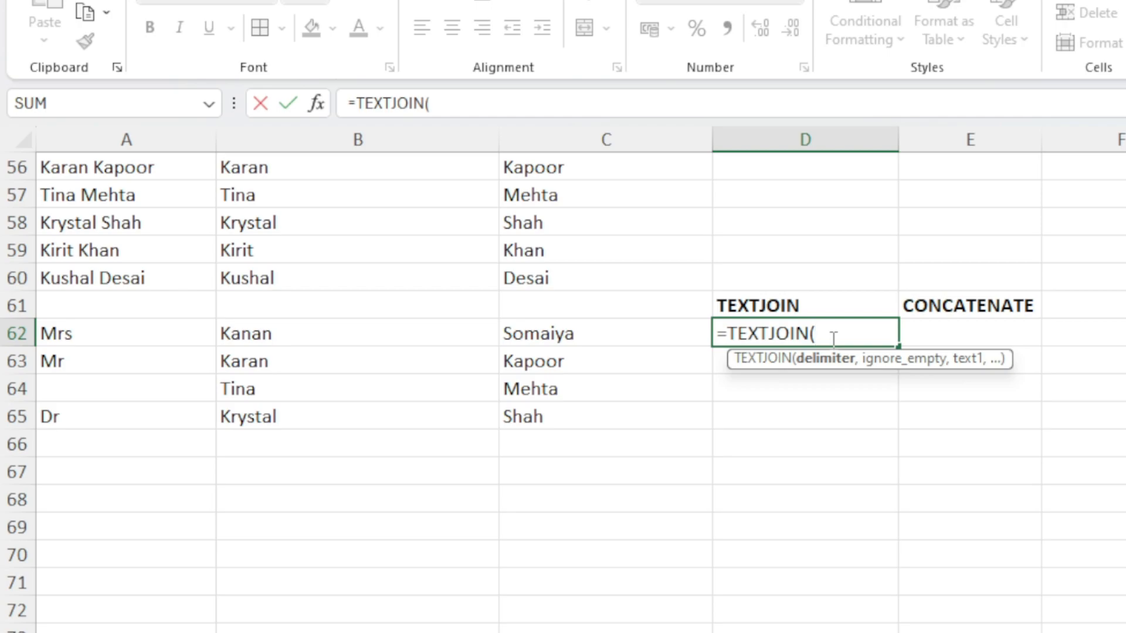
type("\"")
type(",")
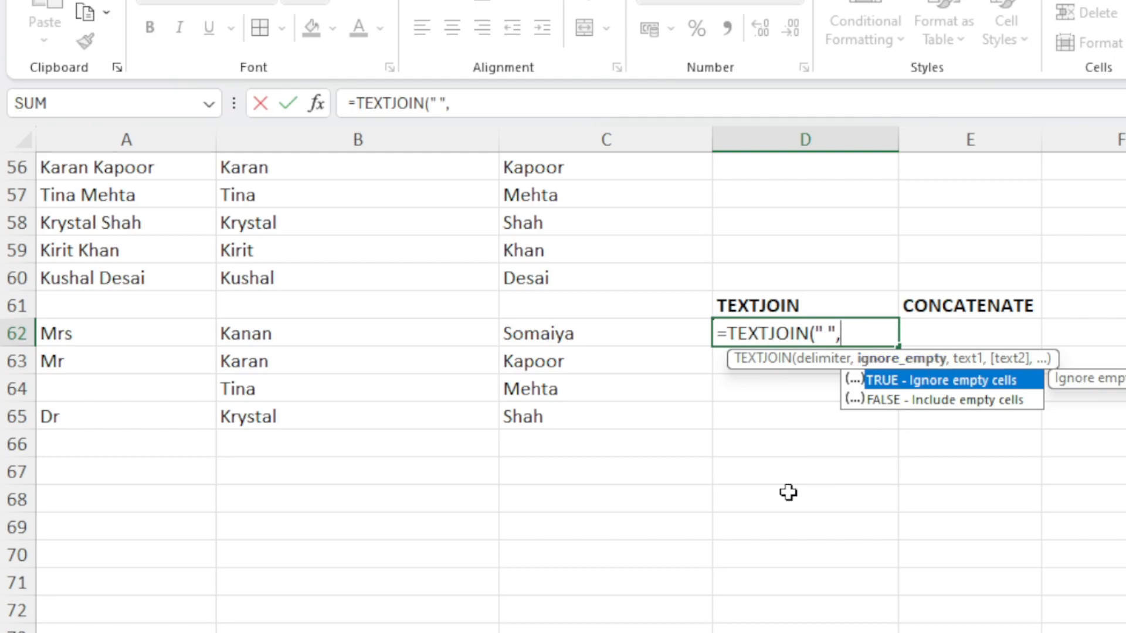
type("TRUE")
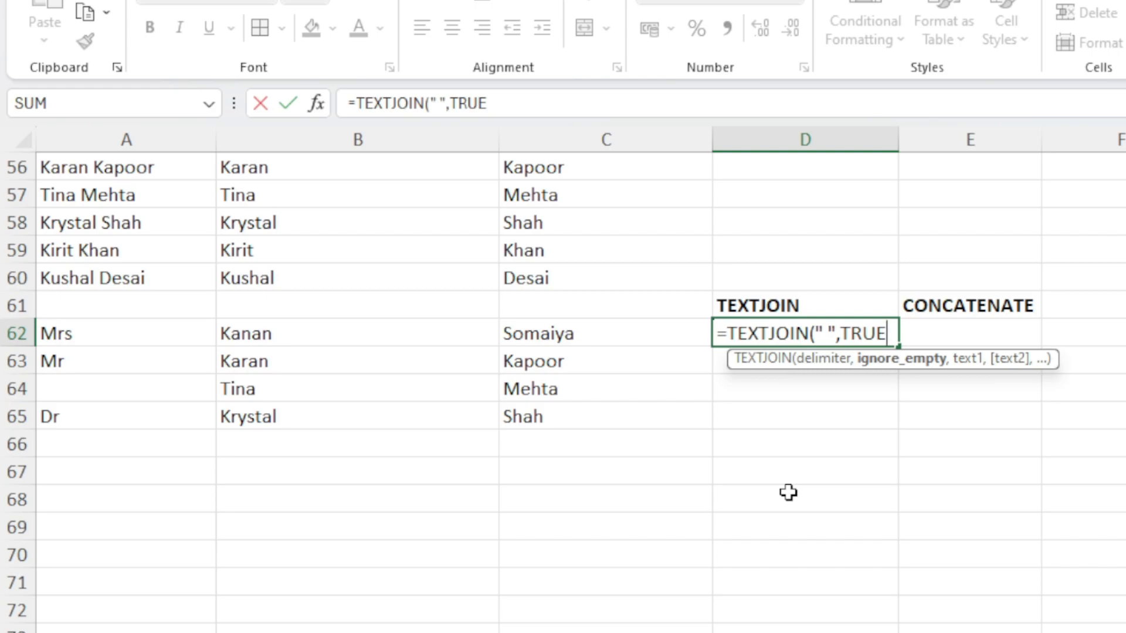
type(",")
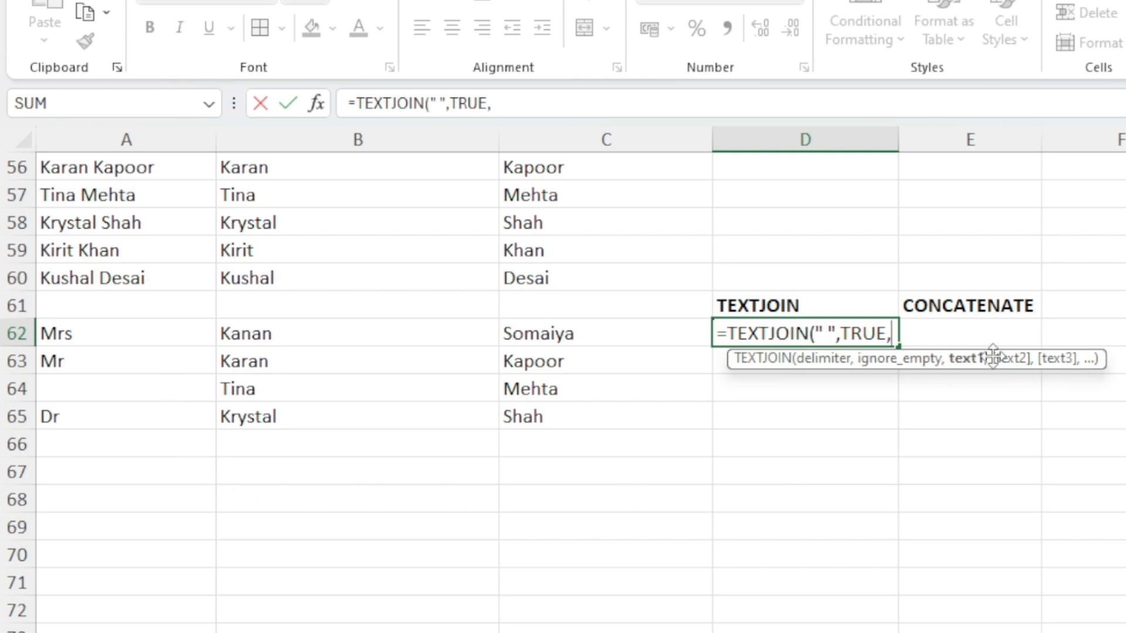
left_click_drag(107, 332, 540, 329)
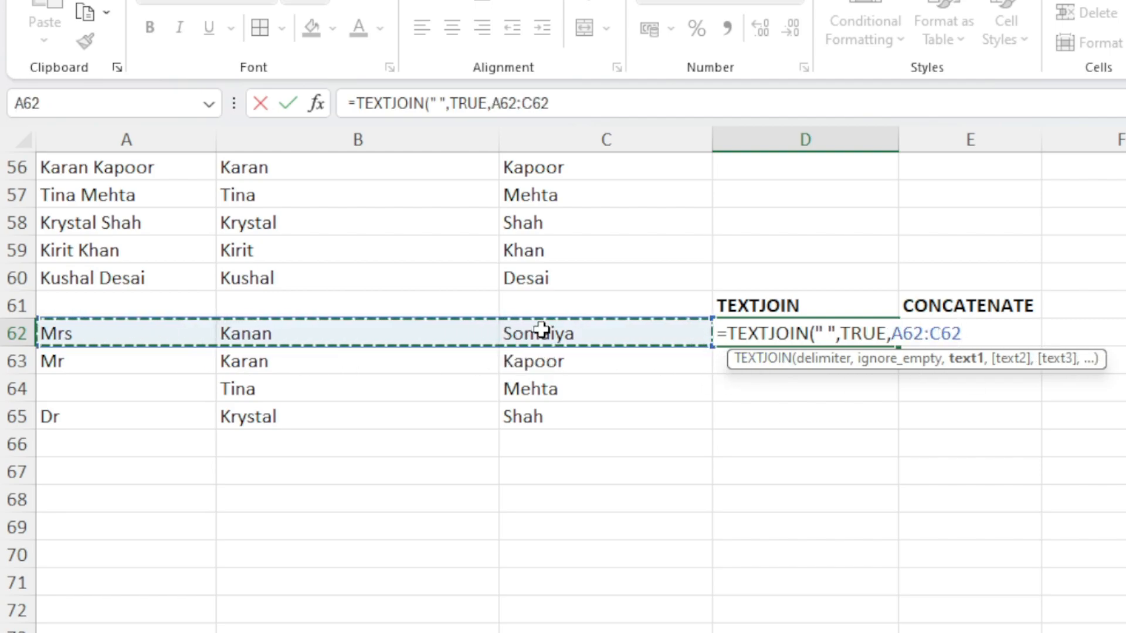
type(")")
key("Return")
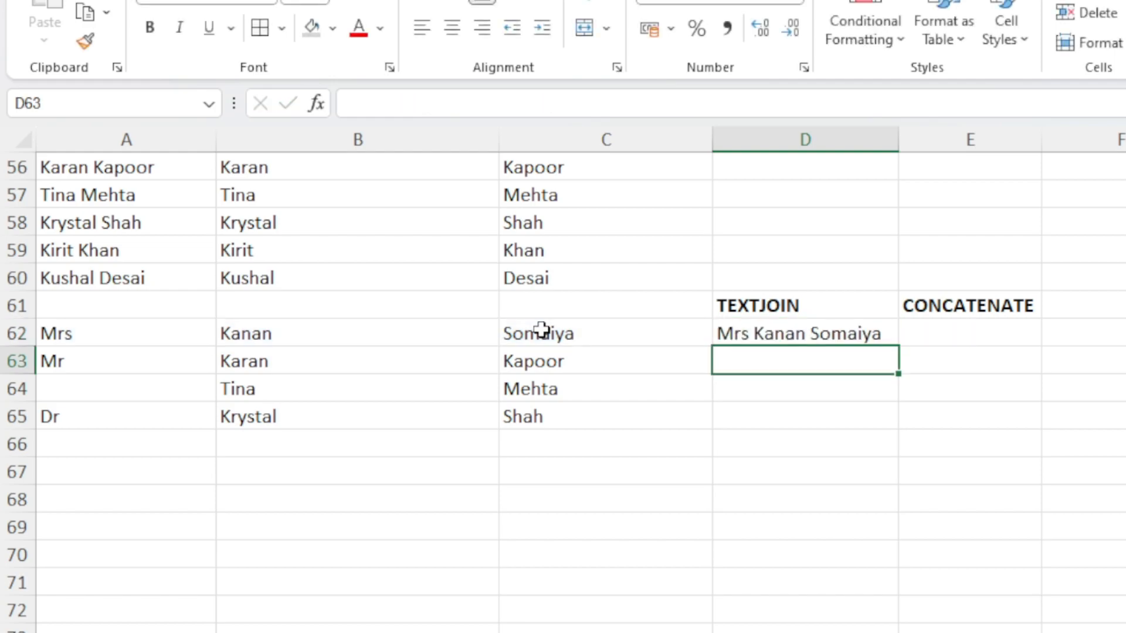
Fill the TEXTJOIN formula from D62 down to D65 for the remaining name rows
left_click(864, 330)
left_click_drag(900, 347, 899, 429)
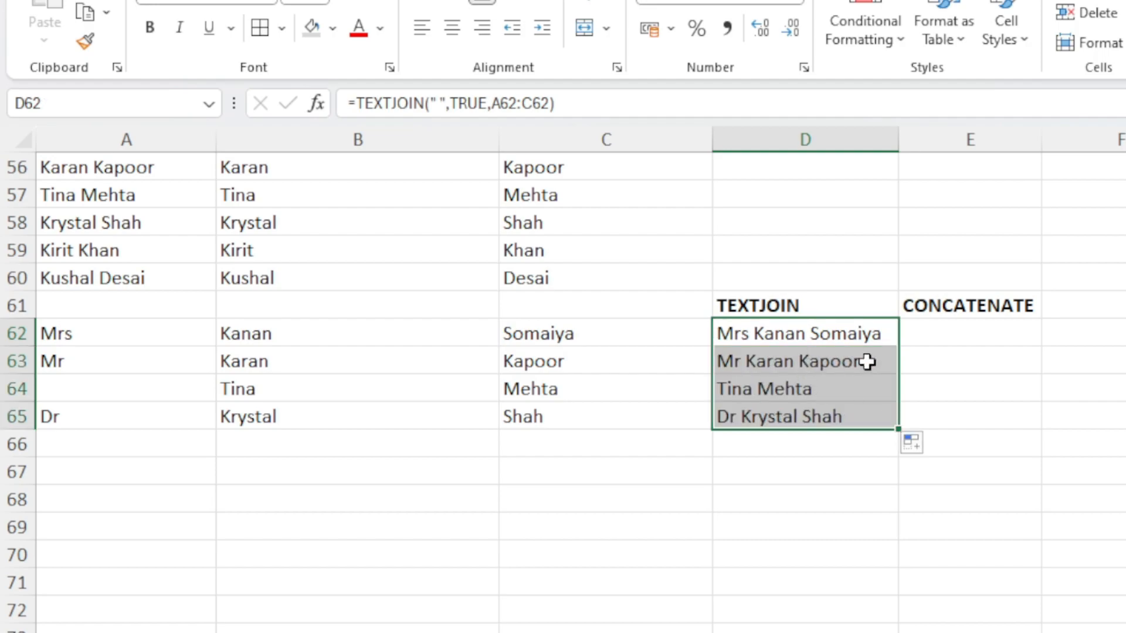
left_click(95, 386)
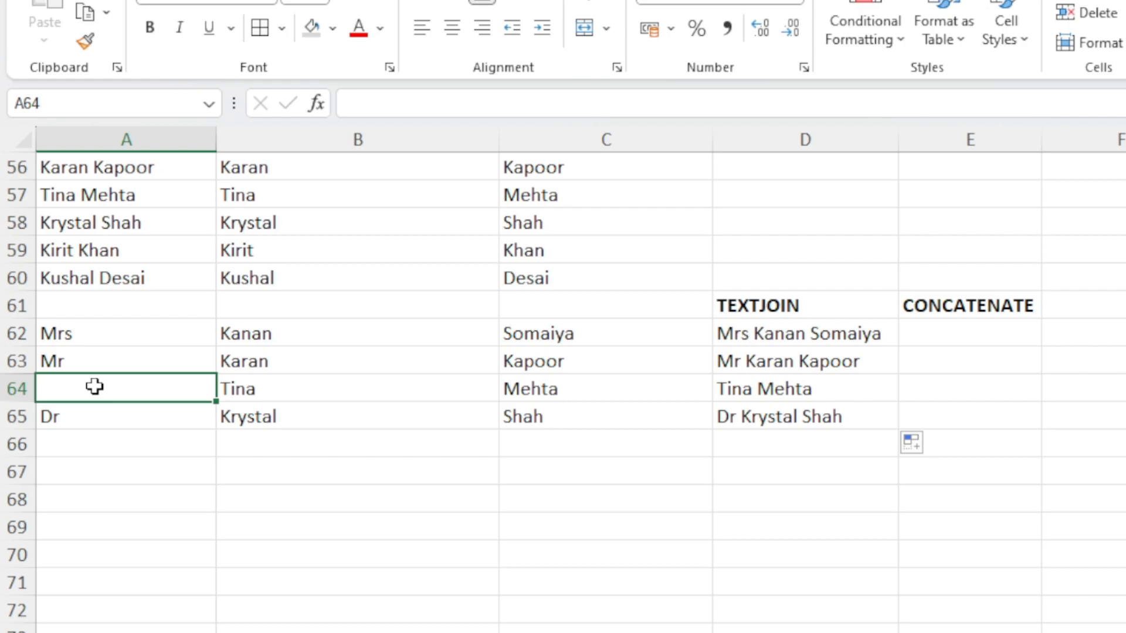
left_click(743, 390)
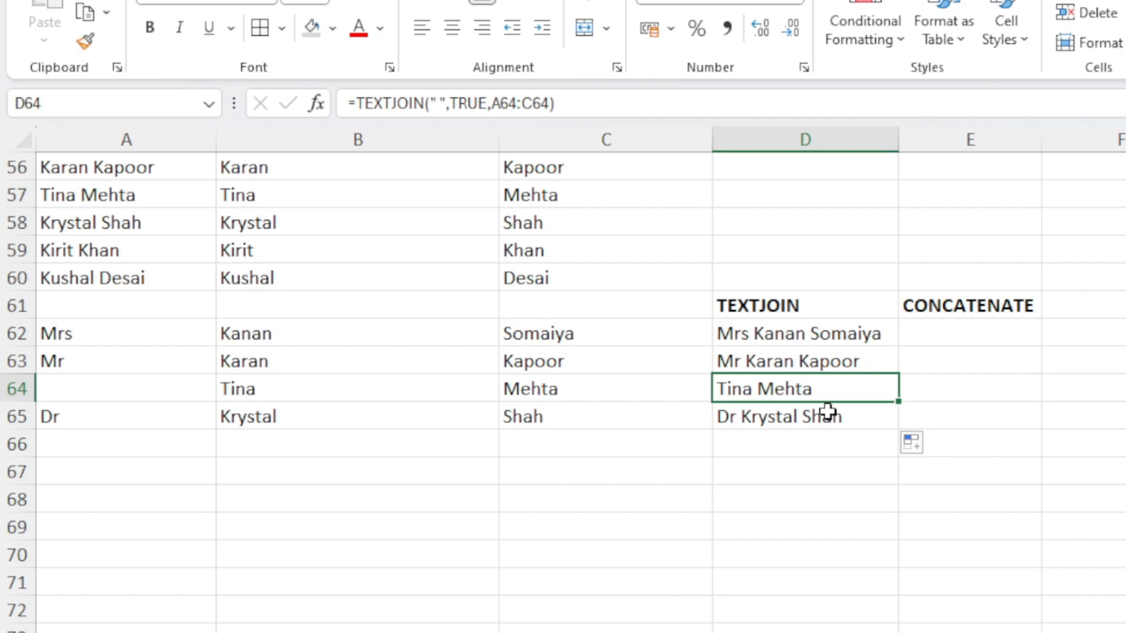
Enter =CONCATENATE(A62," ",B62," ",C62) in E62 to combine the name parts with spaces
left_click(958, 333)
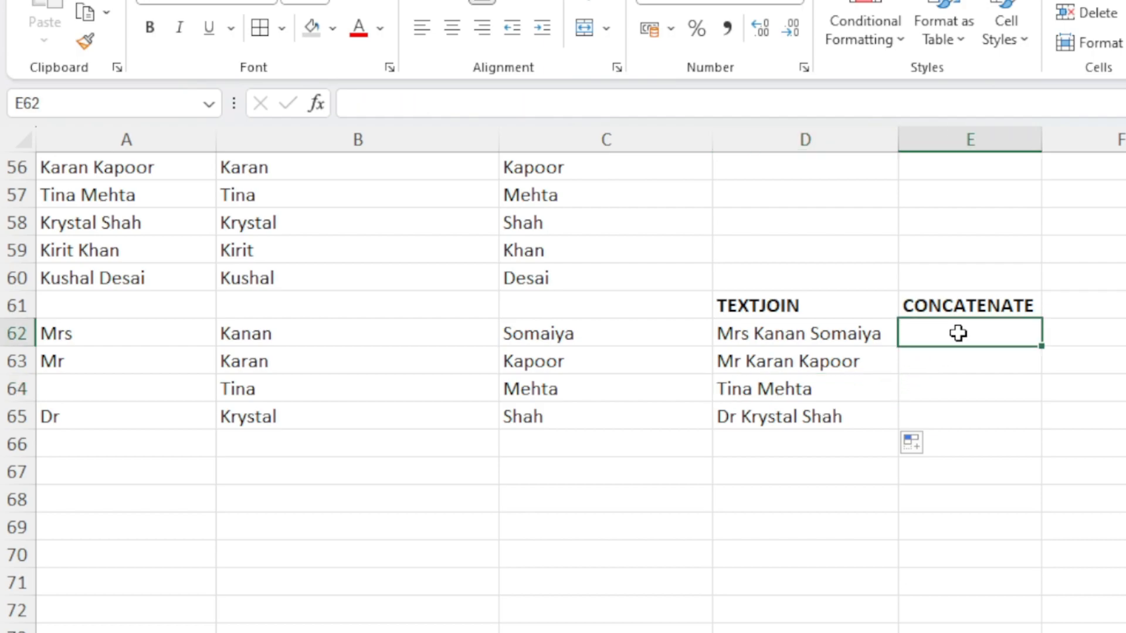
type("=conca")
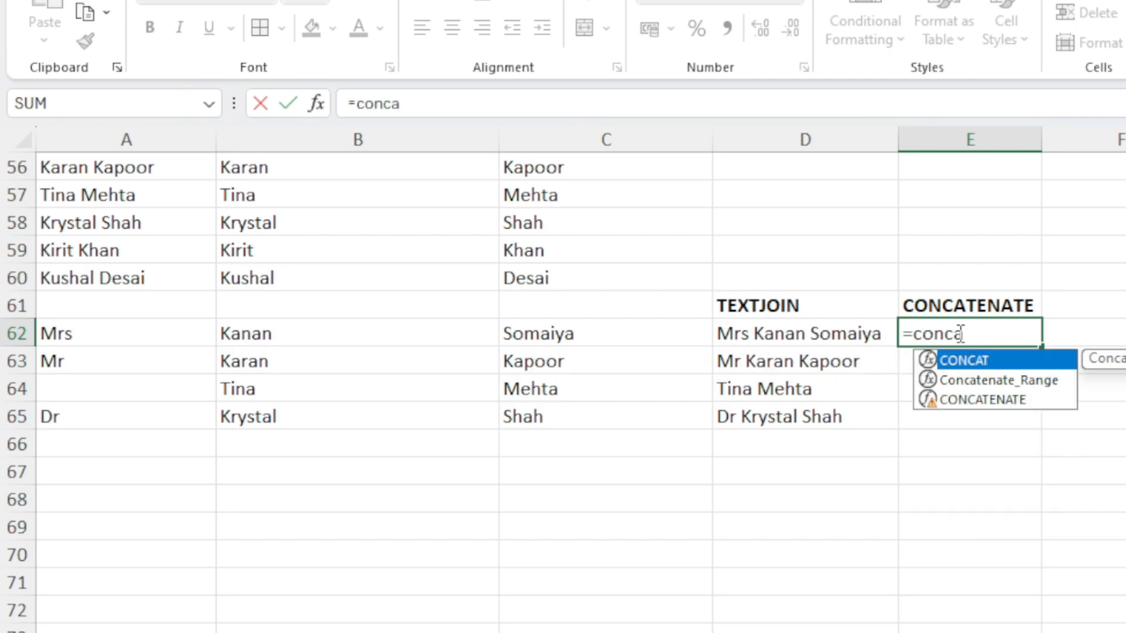
type("te")
key("Down")
key("Tab")
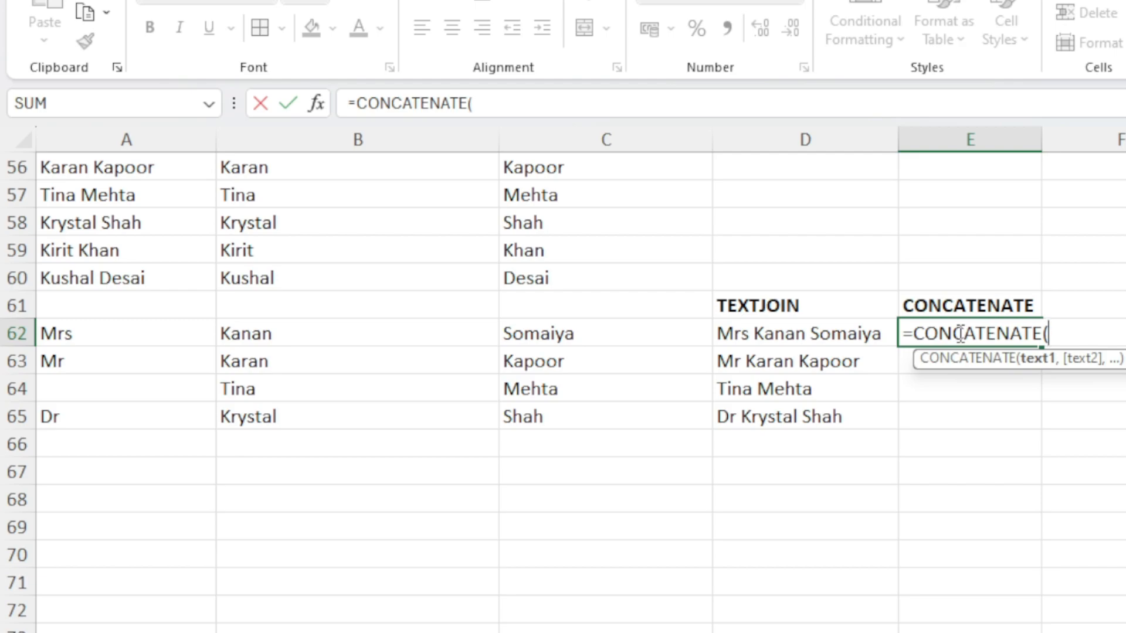
left_click(117, 336)
type(",")
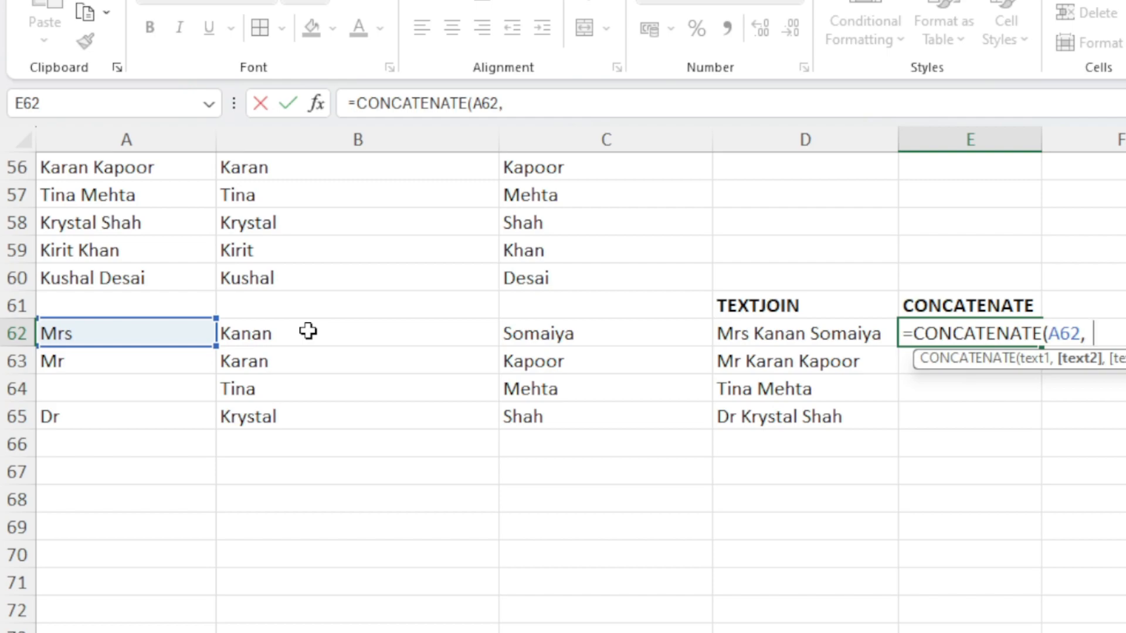
type("\" \",")
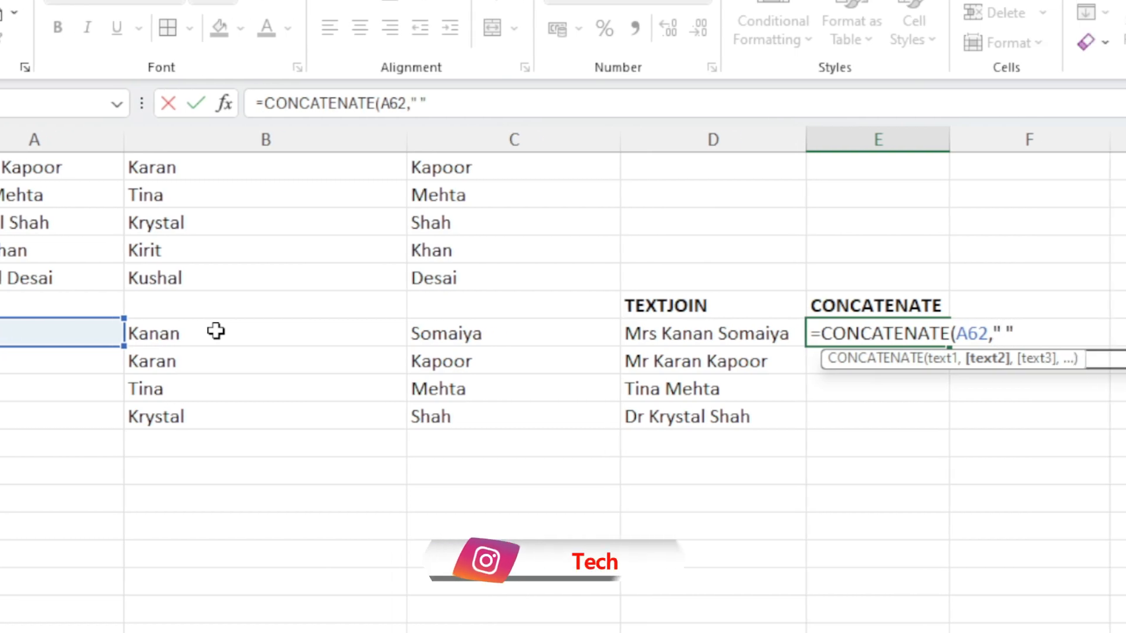
left_click(253, 331)
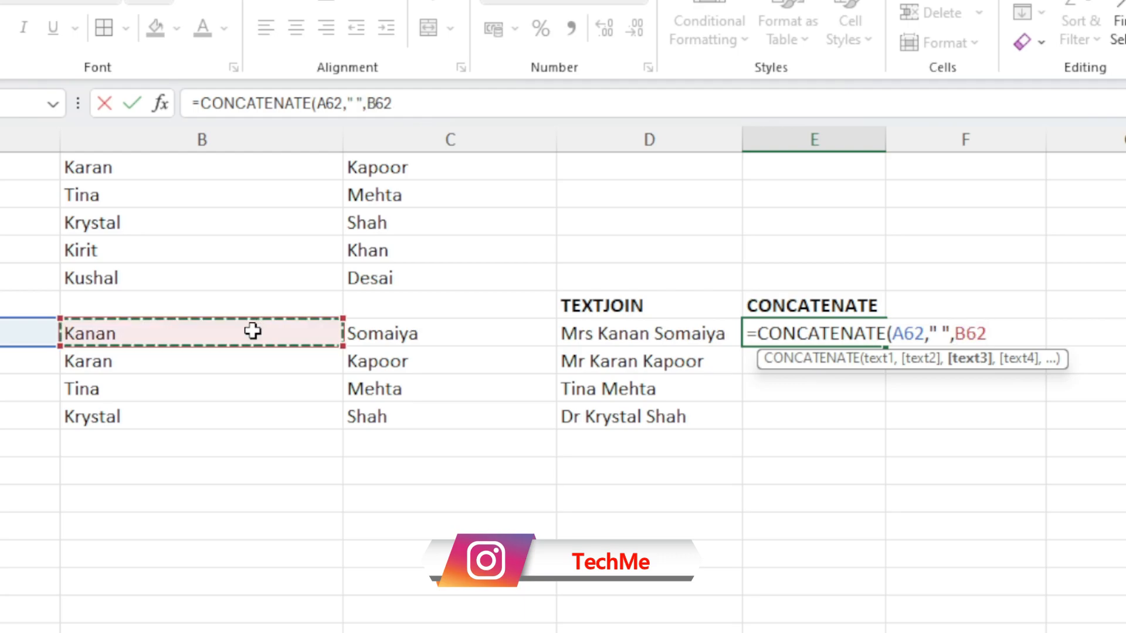
type(",\" \"")
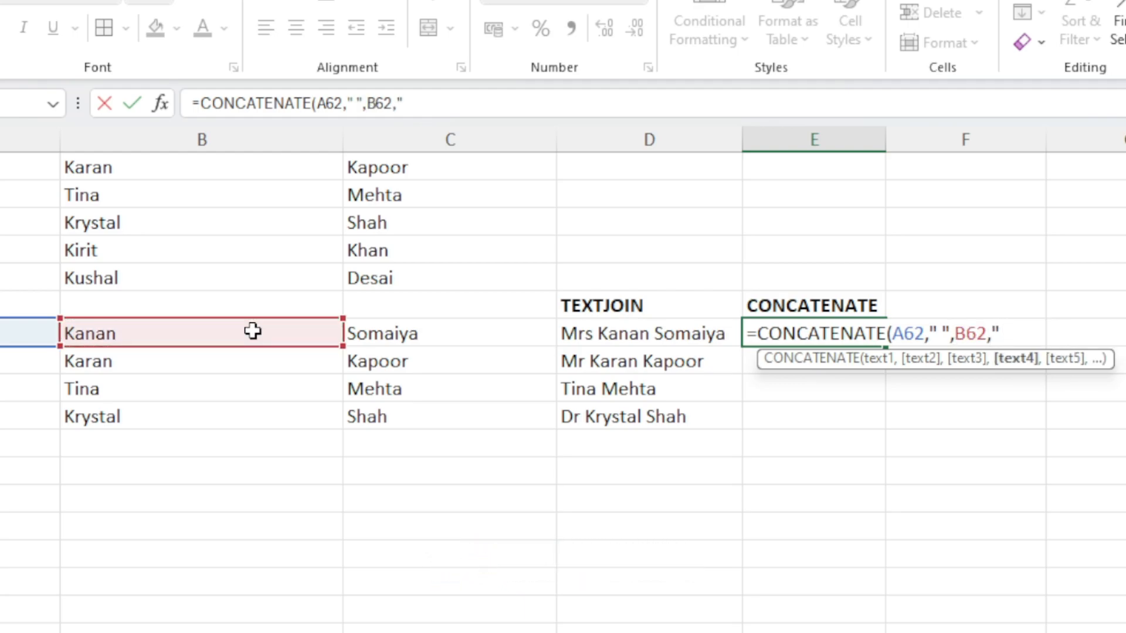
type(",")
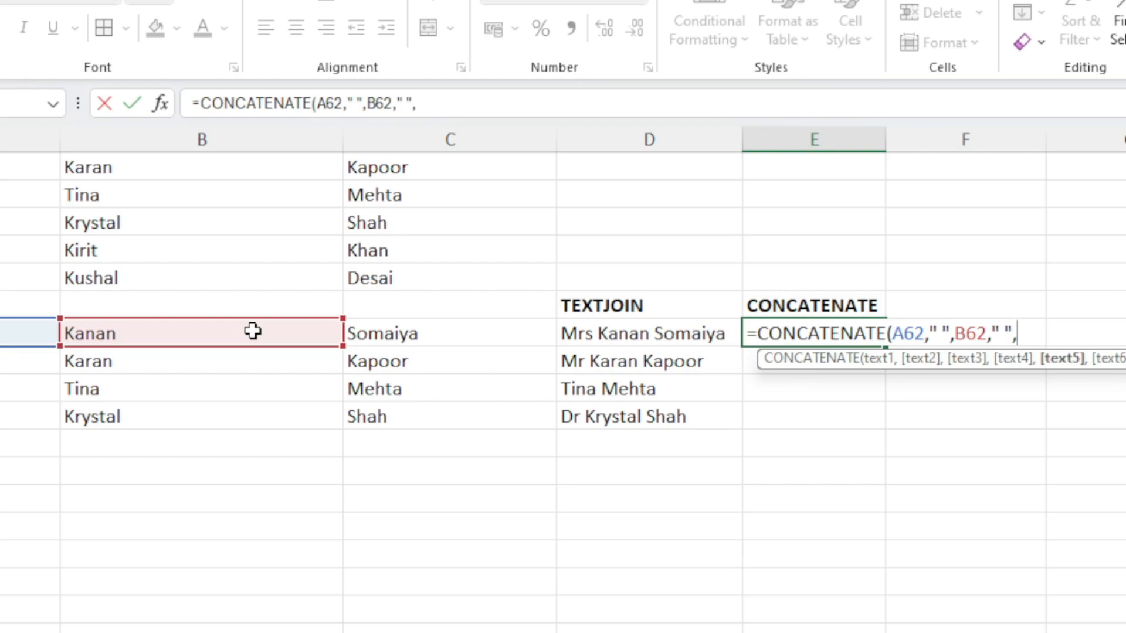
left_click(430, 333)
type(")")
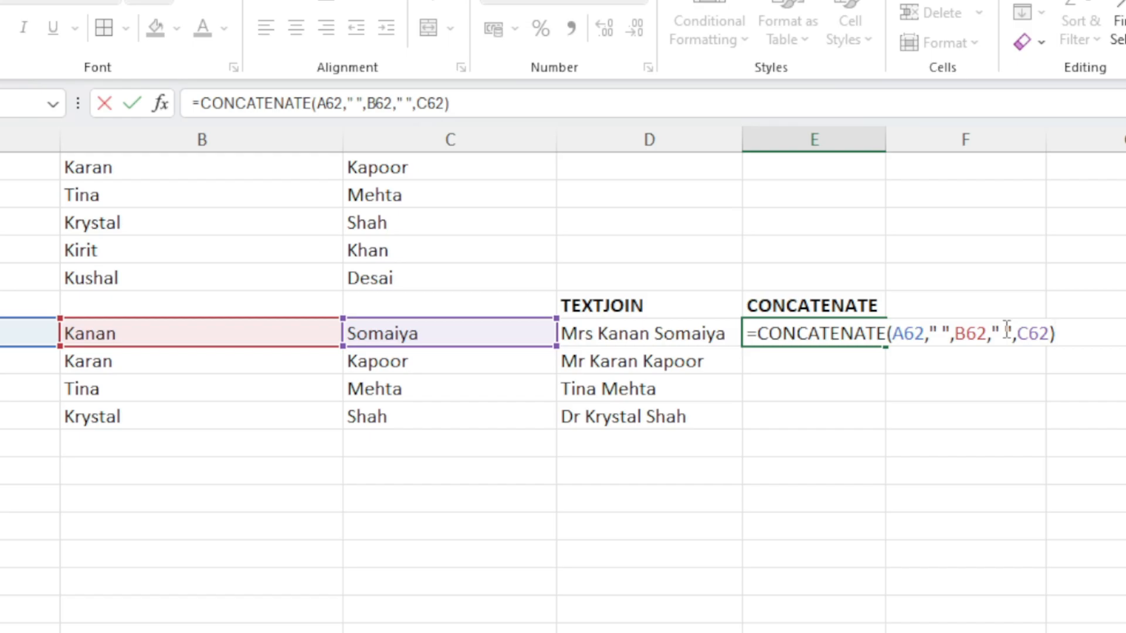
key("Return")
key("Up")
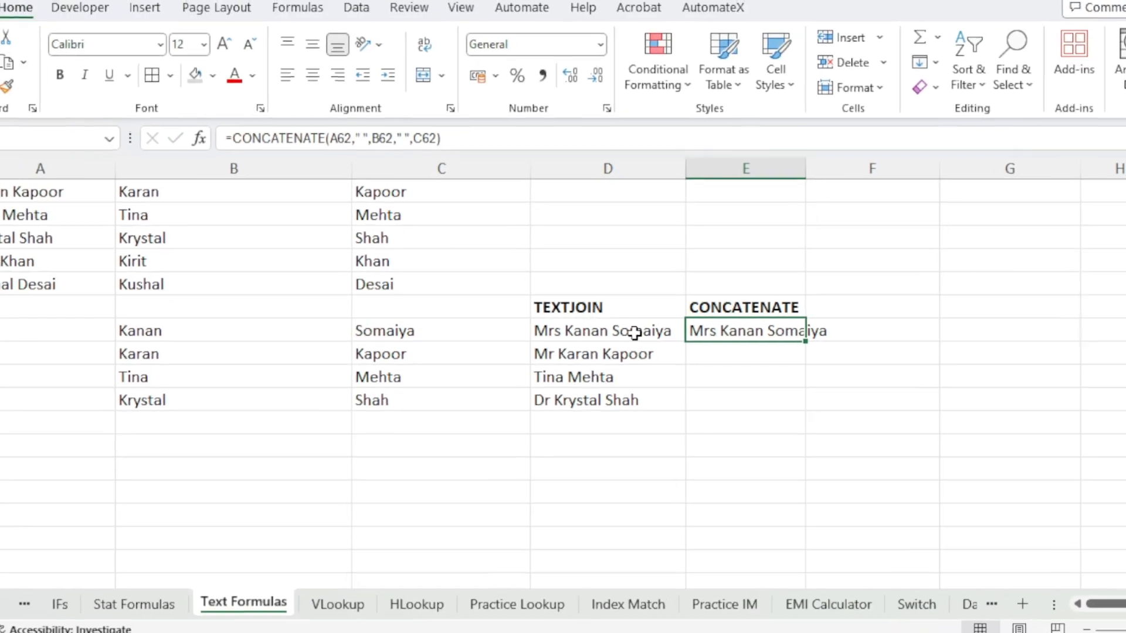
Fill the CONCATENATE formula from E62 down to E65 for the remaining name rows
left_click(636, 332)
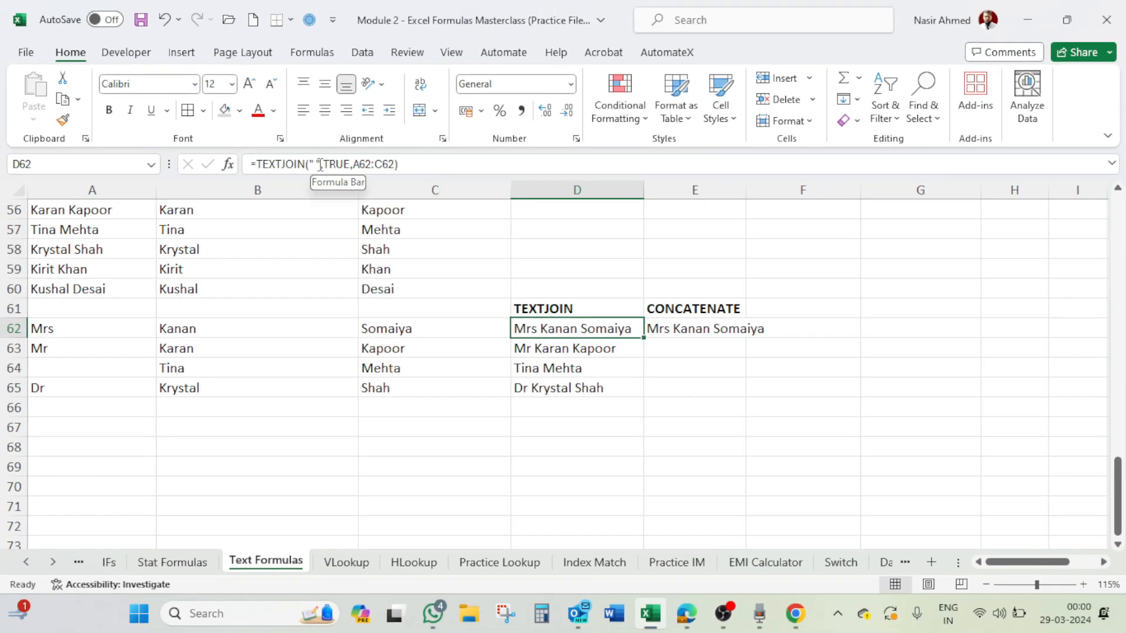
left_click(707, 329)
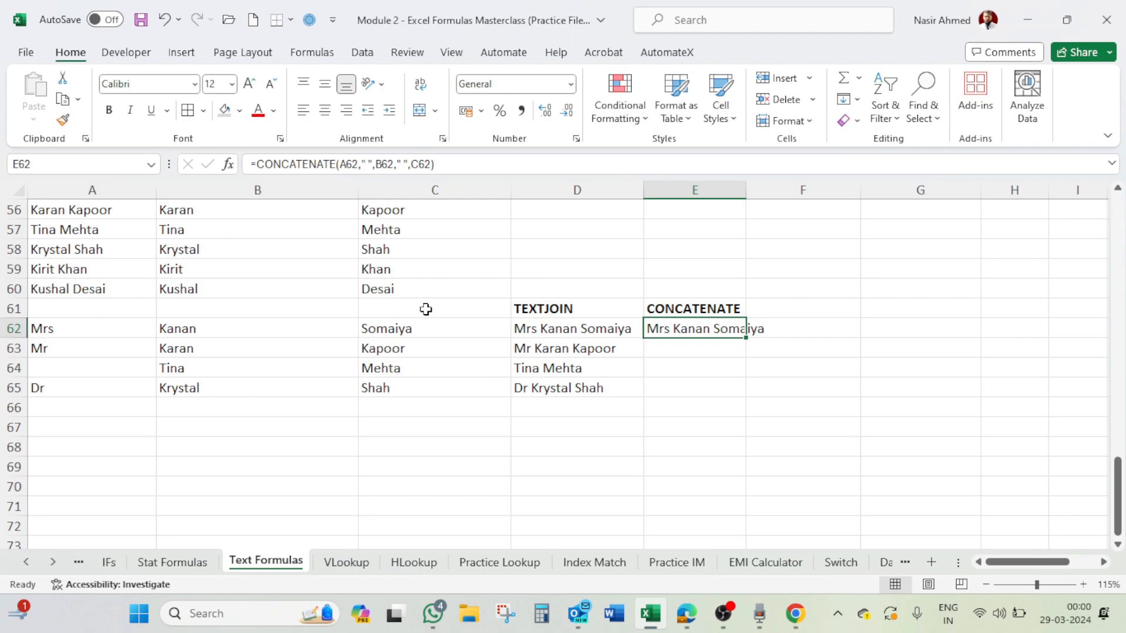
left_click(554, 332)
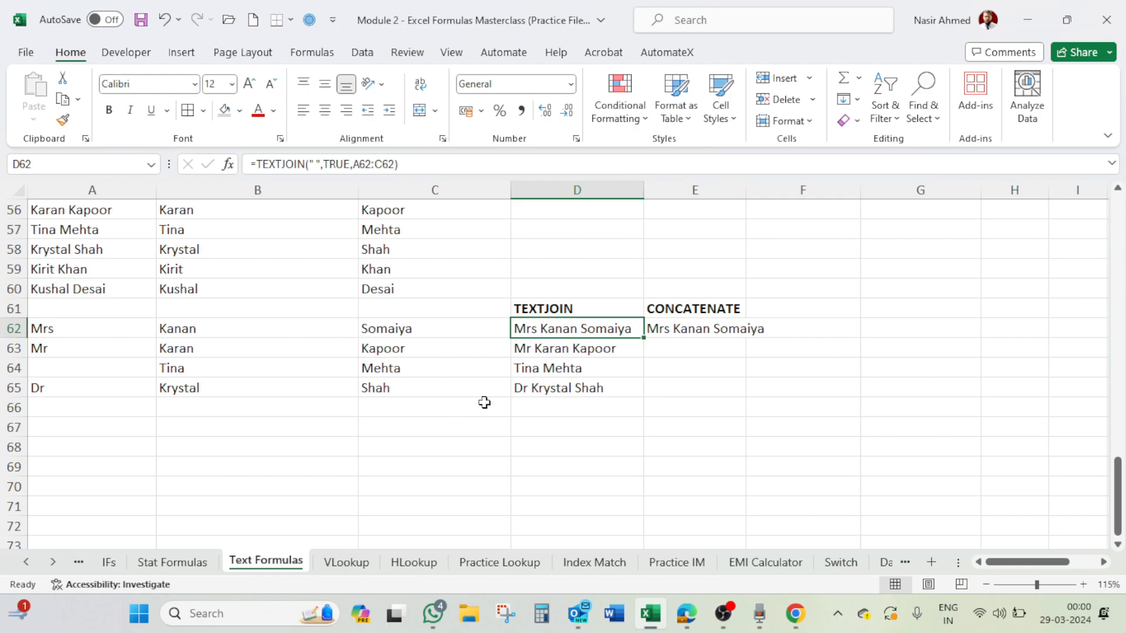
left_click(706, 327)
left_click_drag(745, 338, 748, 402)
left_click(684, 368)
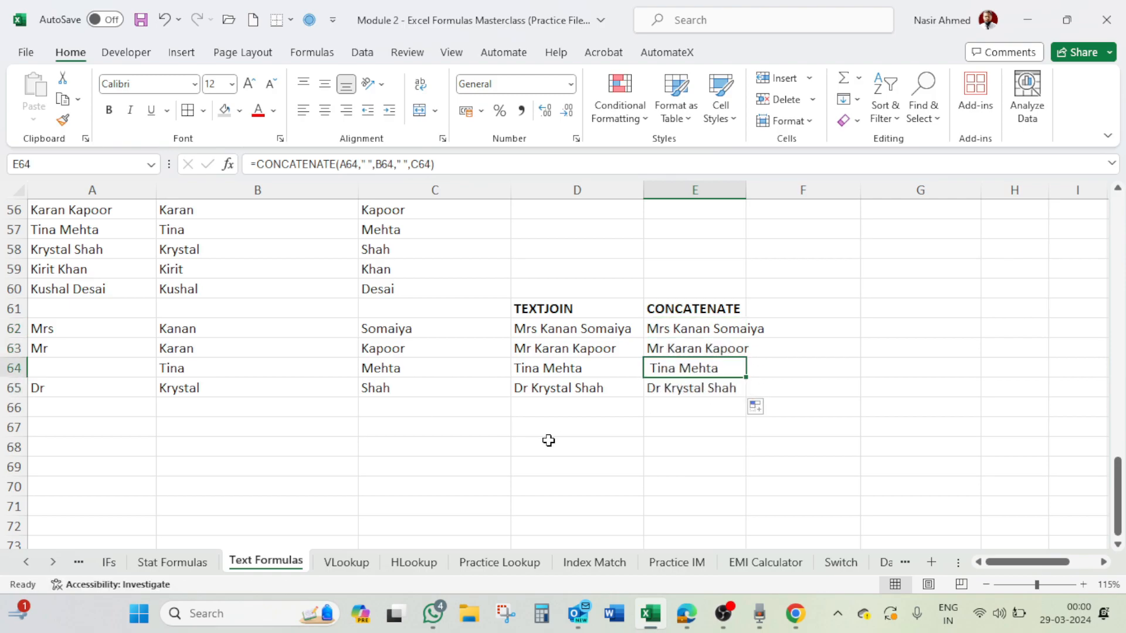
left_click(106, 370)
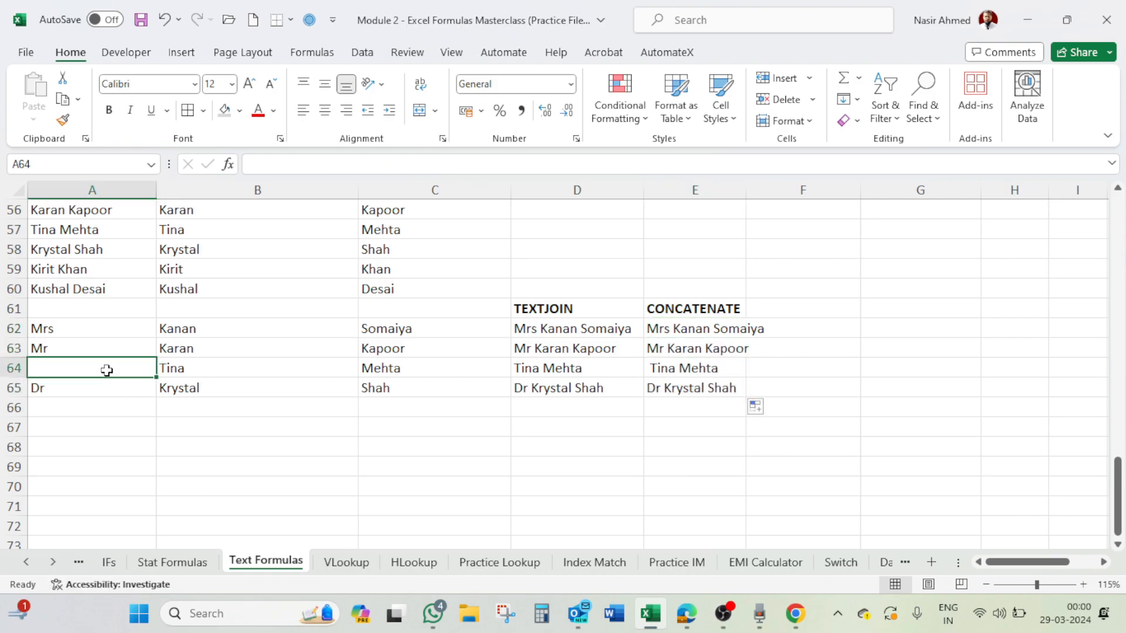
left_click(649, 370)
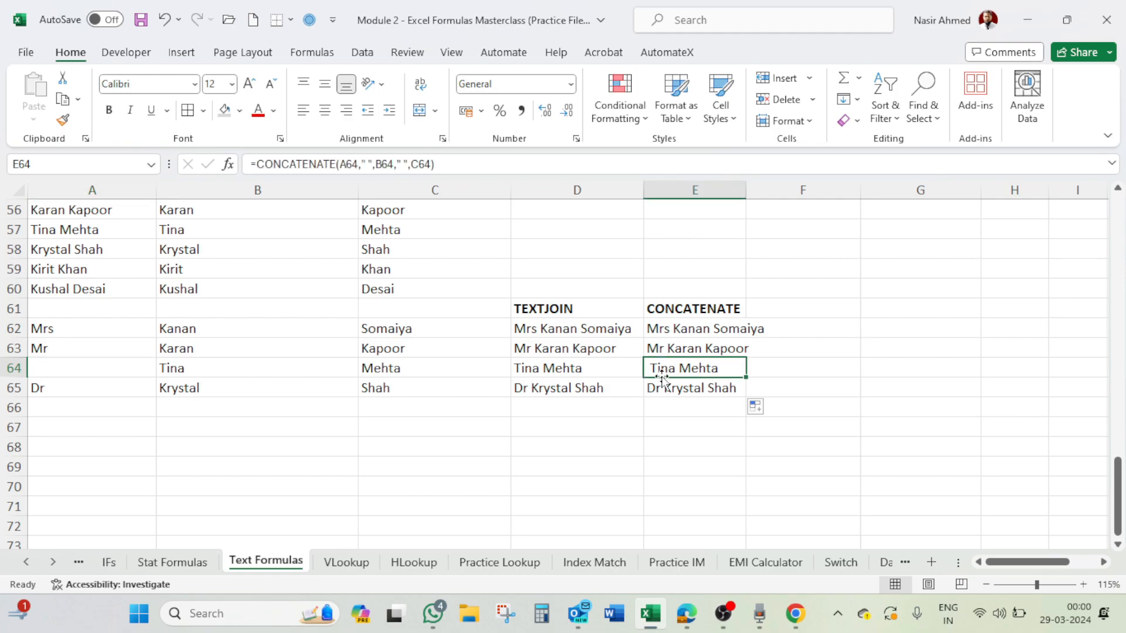
left_click(554, 305)
scroll(610, 324, "down", 1)
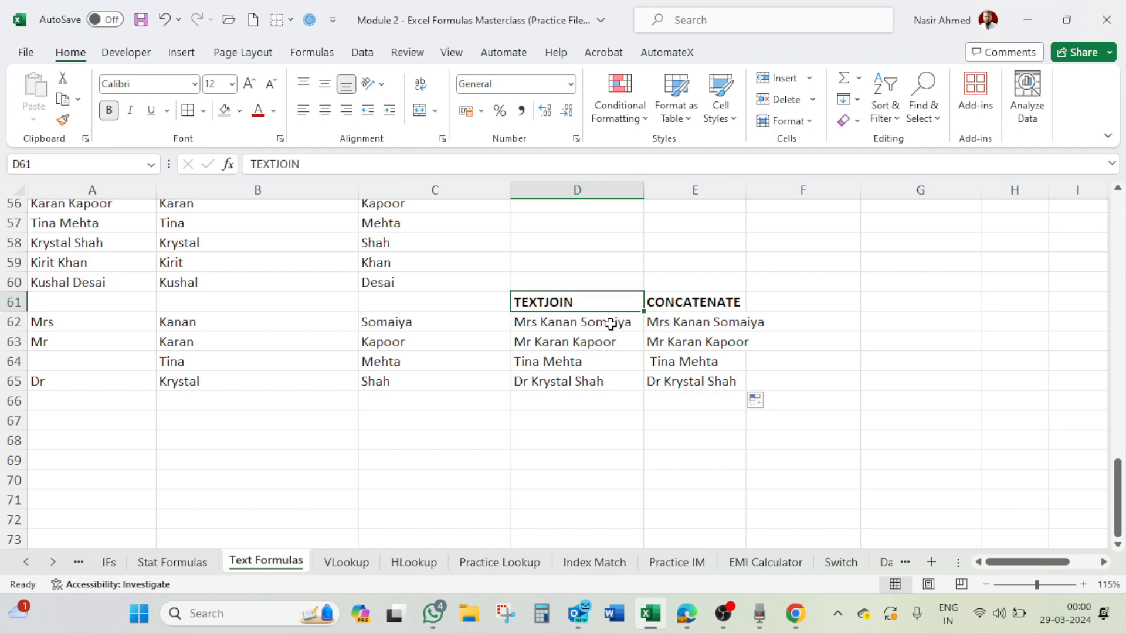
left_click_drag(1119, 503, 1119, 237)
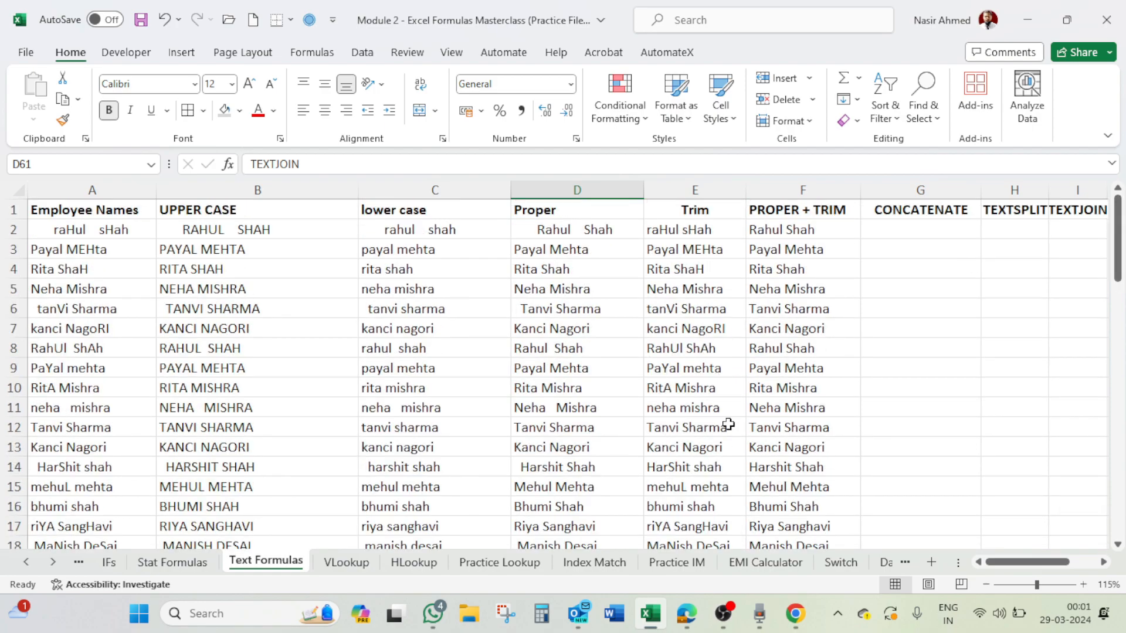